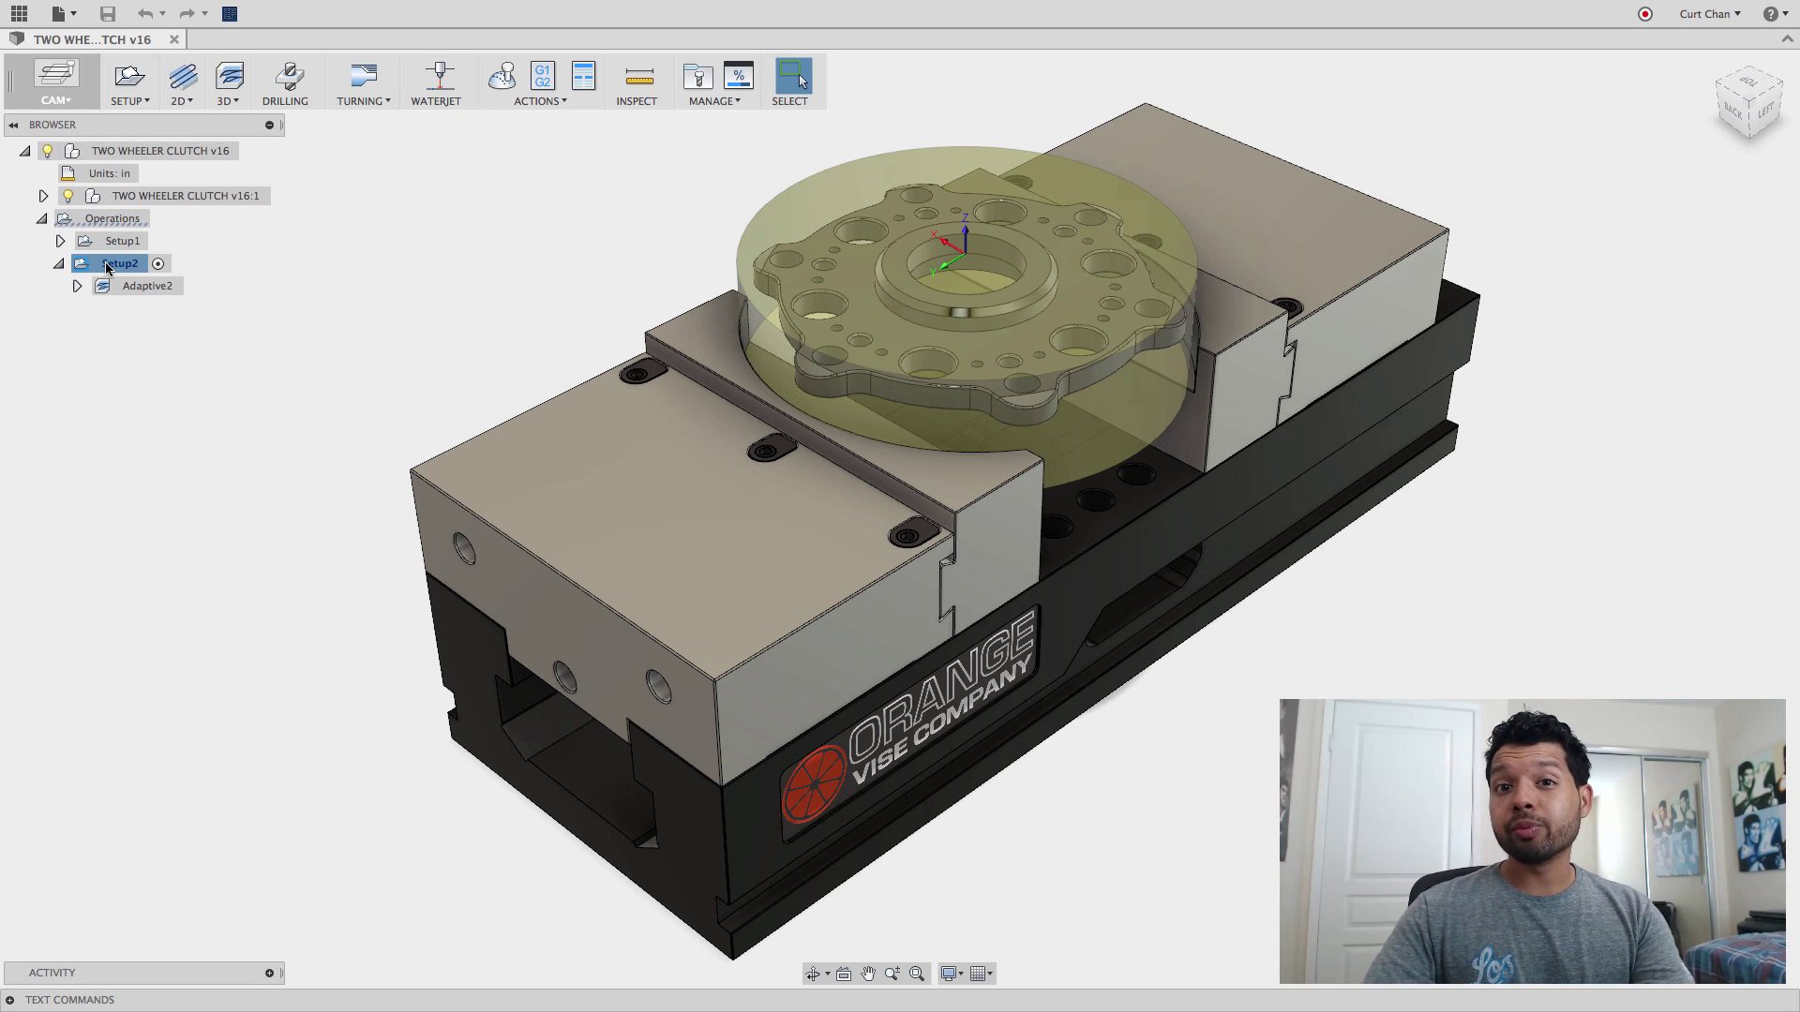
# Step: Verify Setup2's stock mode is From solid, then display the Adaptive2 toolpath on the clutch
pyautogui.rightClick(107, 269)
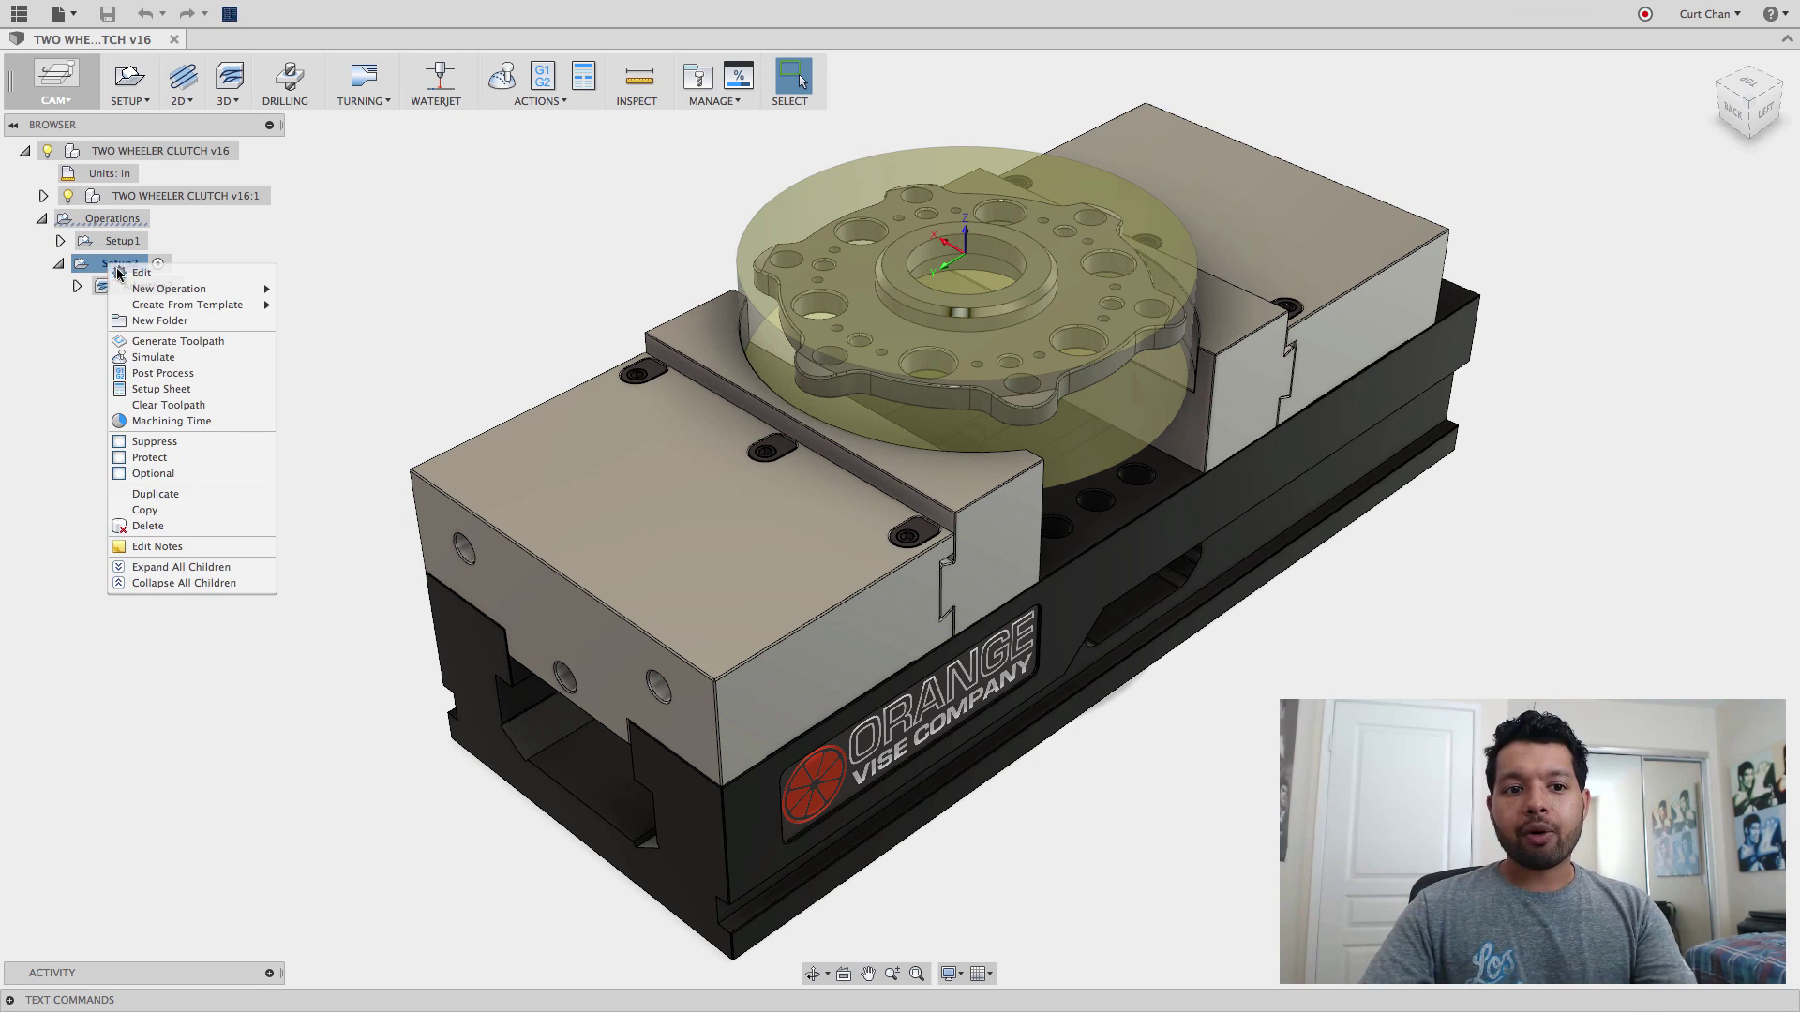
pyautogui.click(126, 277)
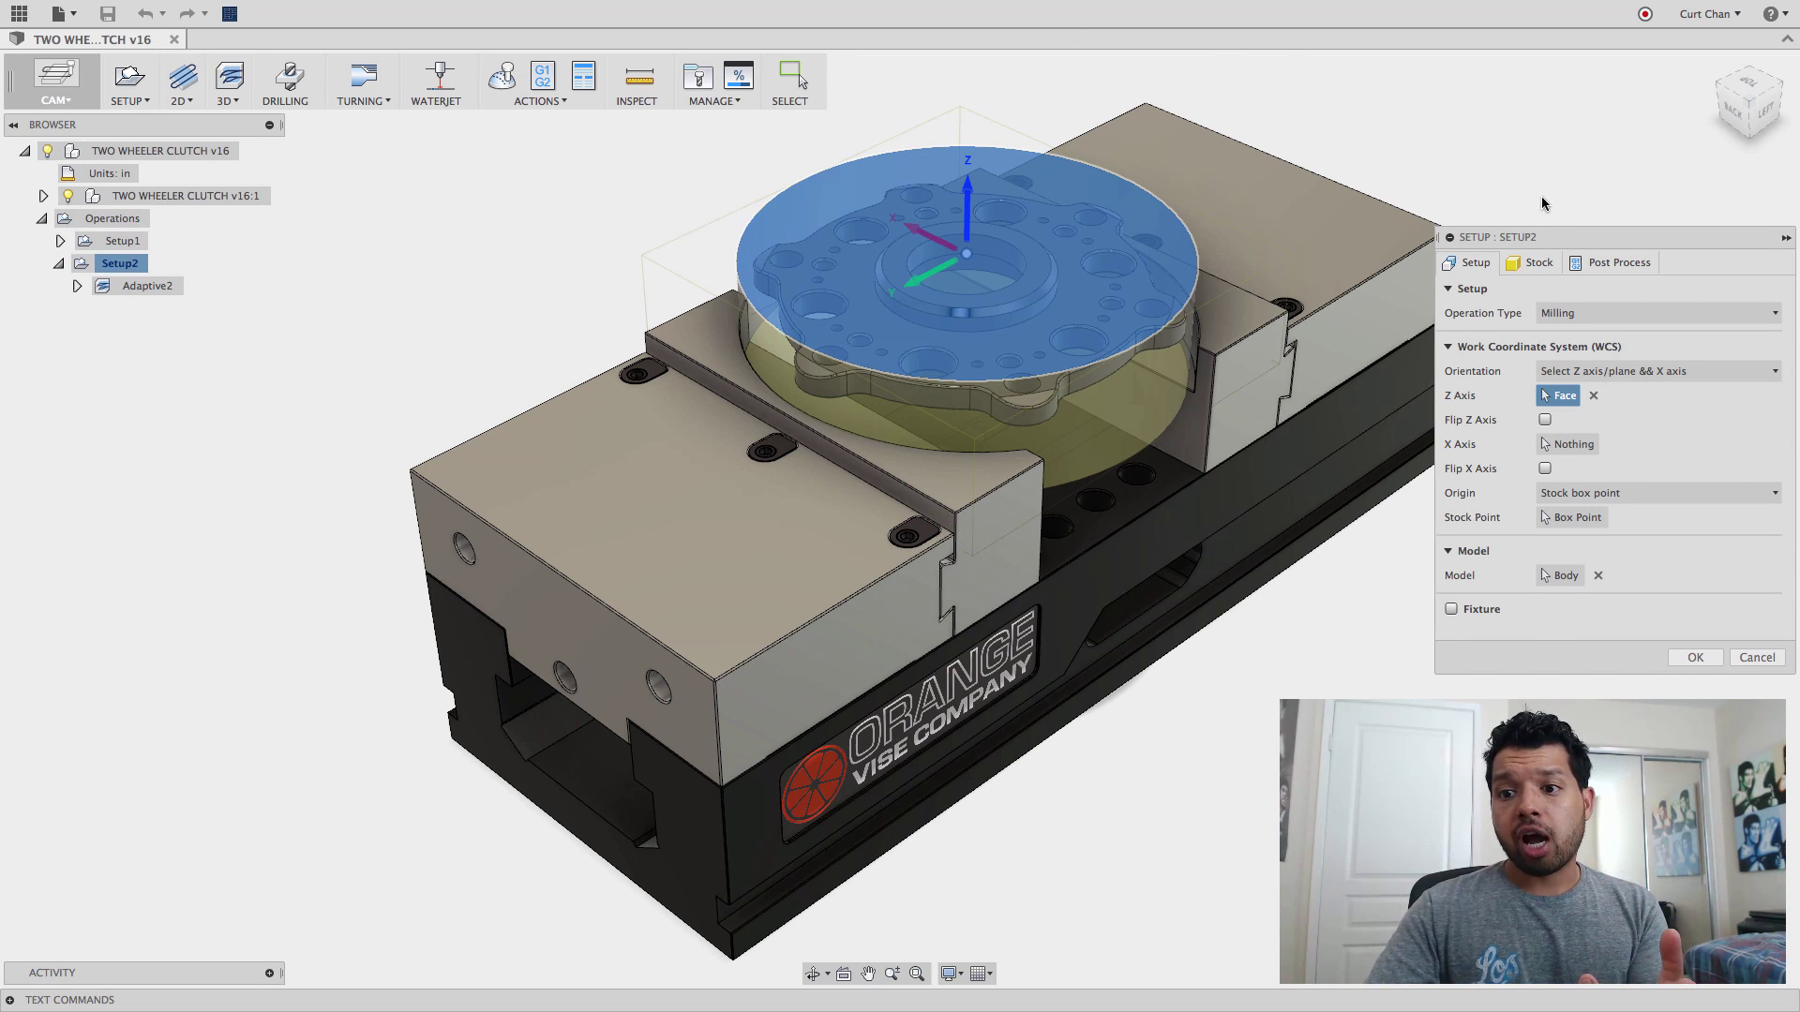
pyautogui.click(1539, 269)
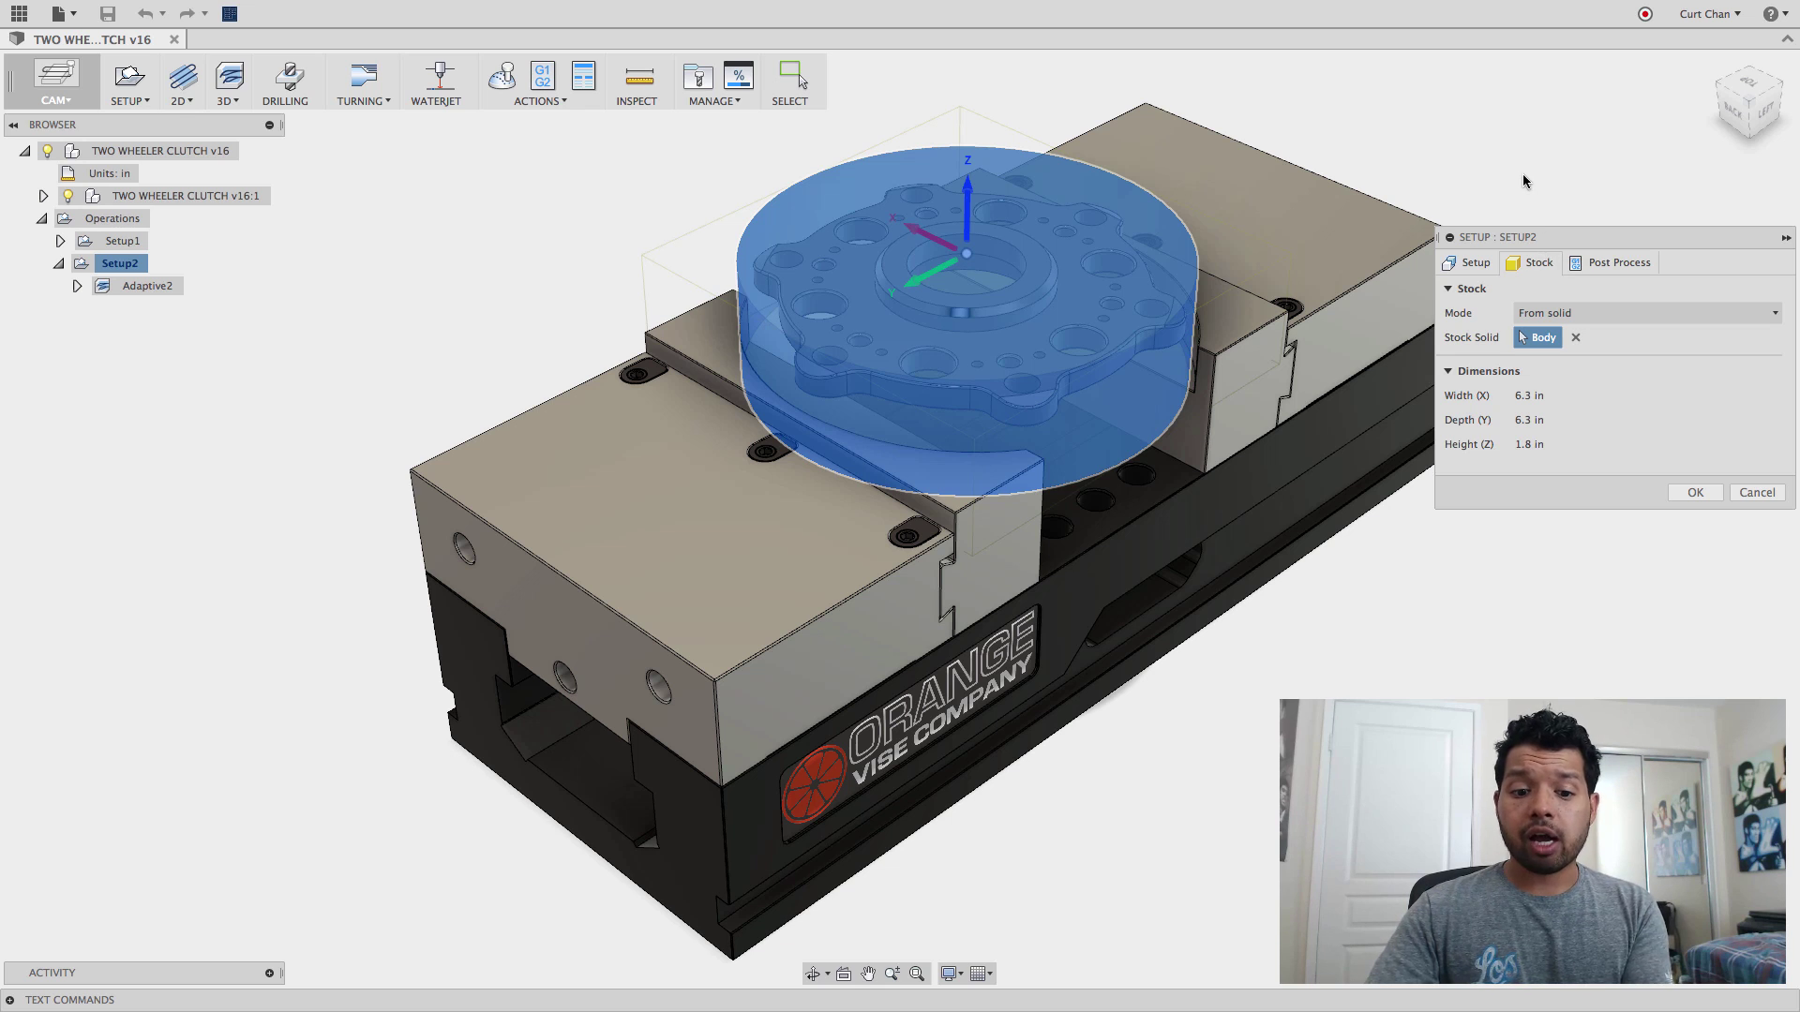
pyautogui.press('Return')
pyautogui.click(143, 286)
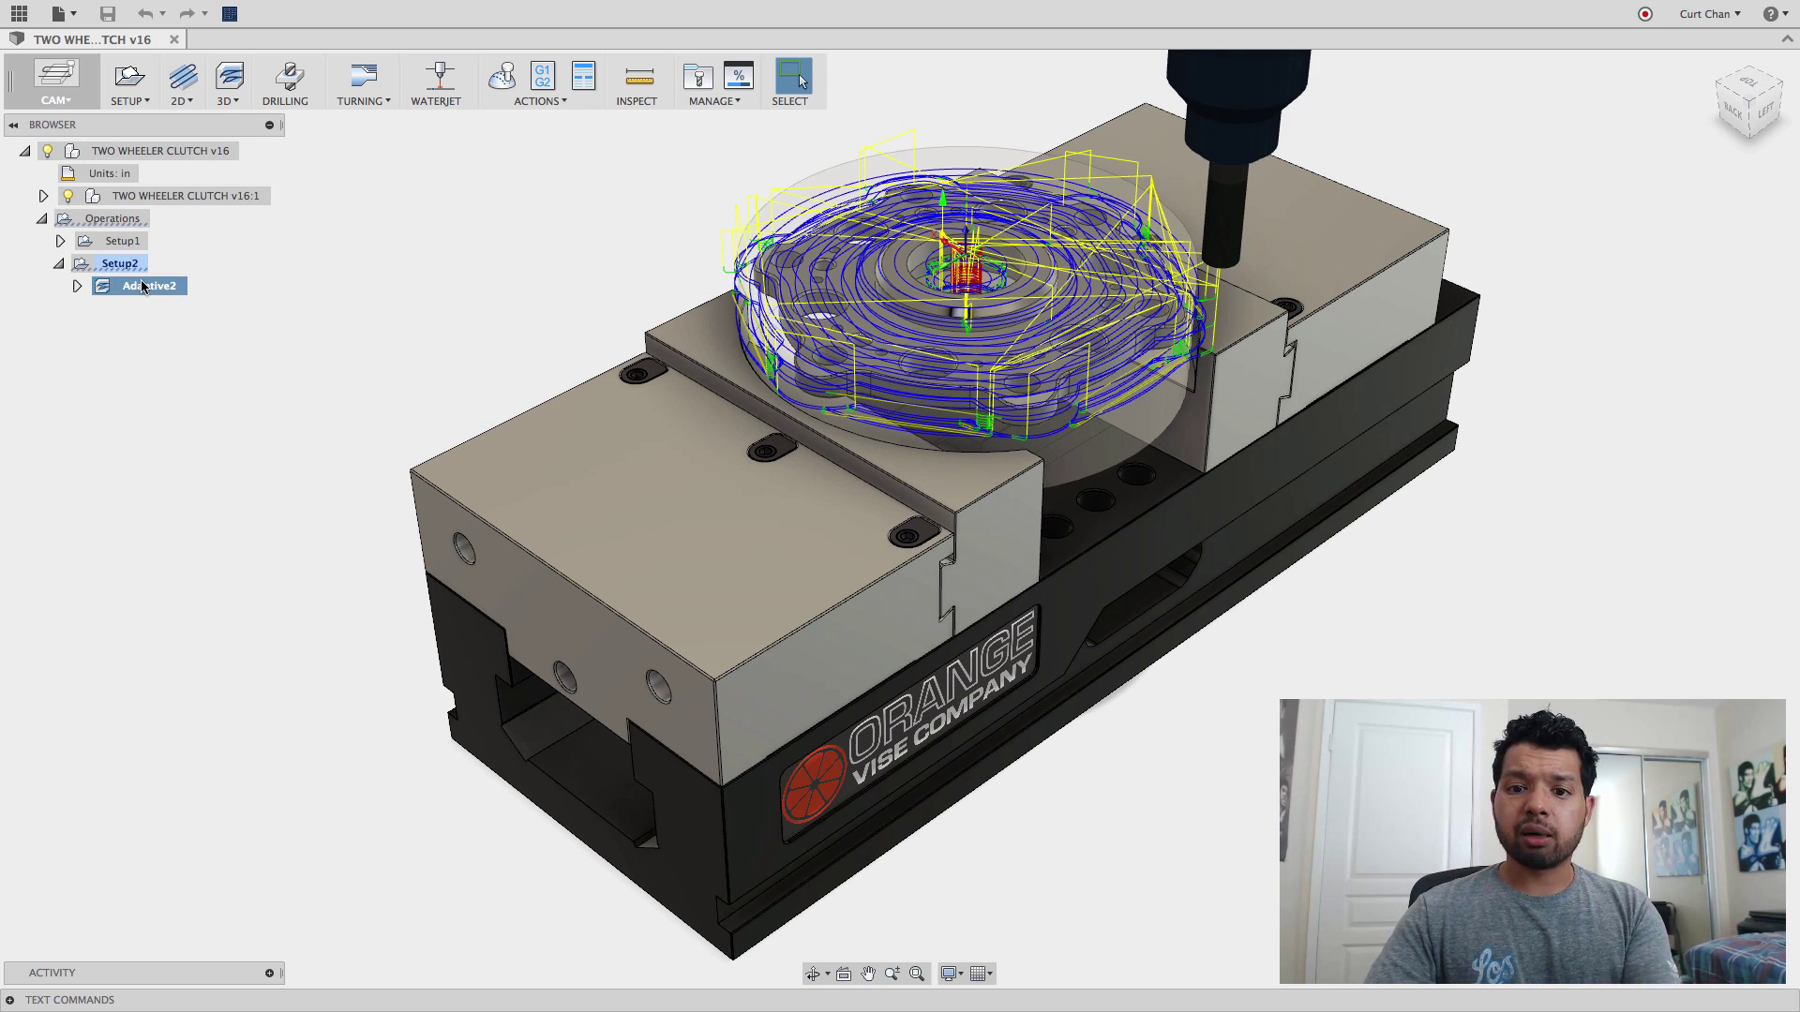
# Step: Create a 2D Contour operation chaining the central ring's top edge as its contour
pyautogui.click(334, 270)
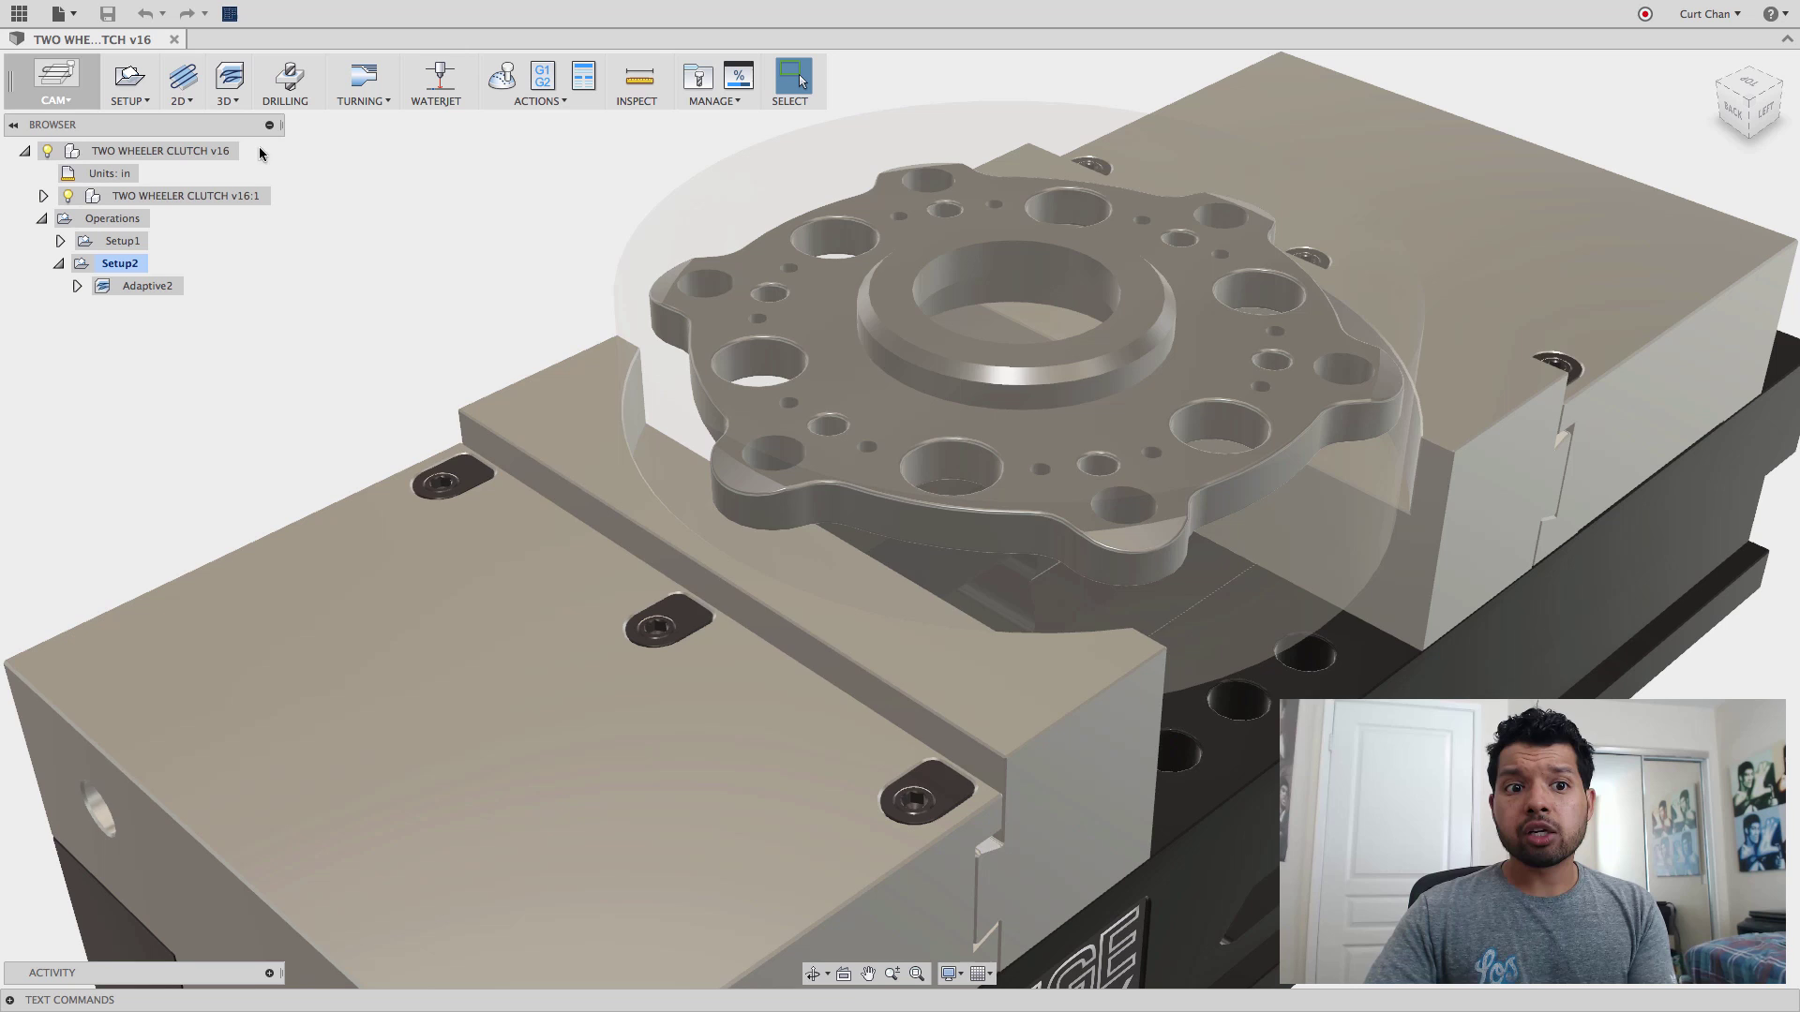
pyautogui.click(185, 99)
pyautogui.click(230, 179)
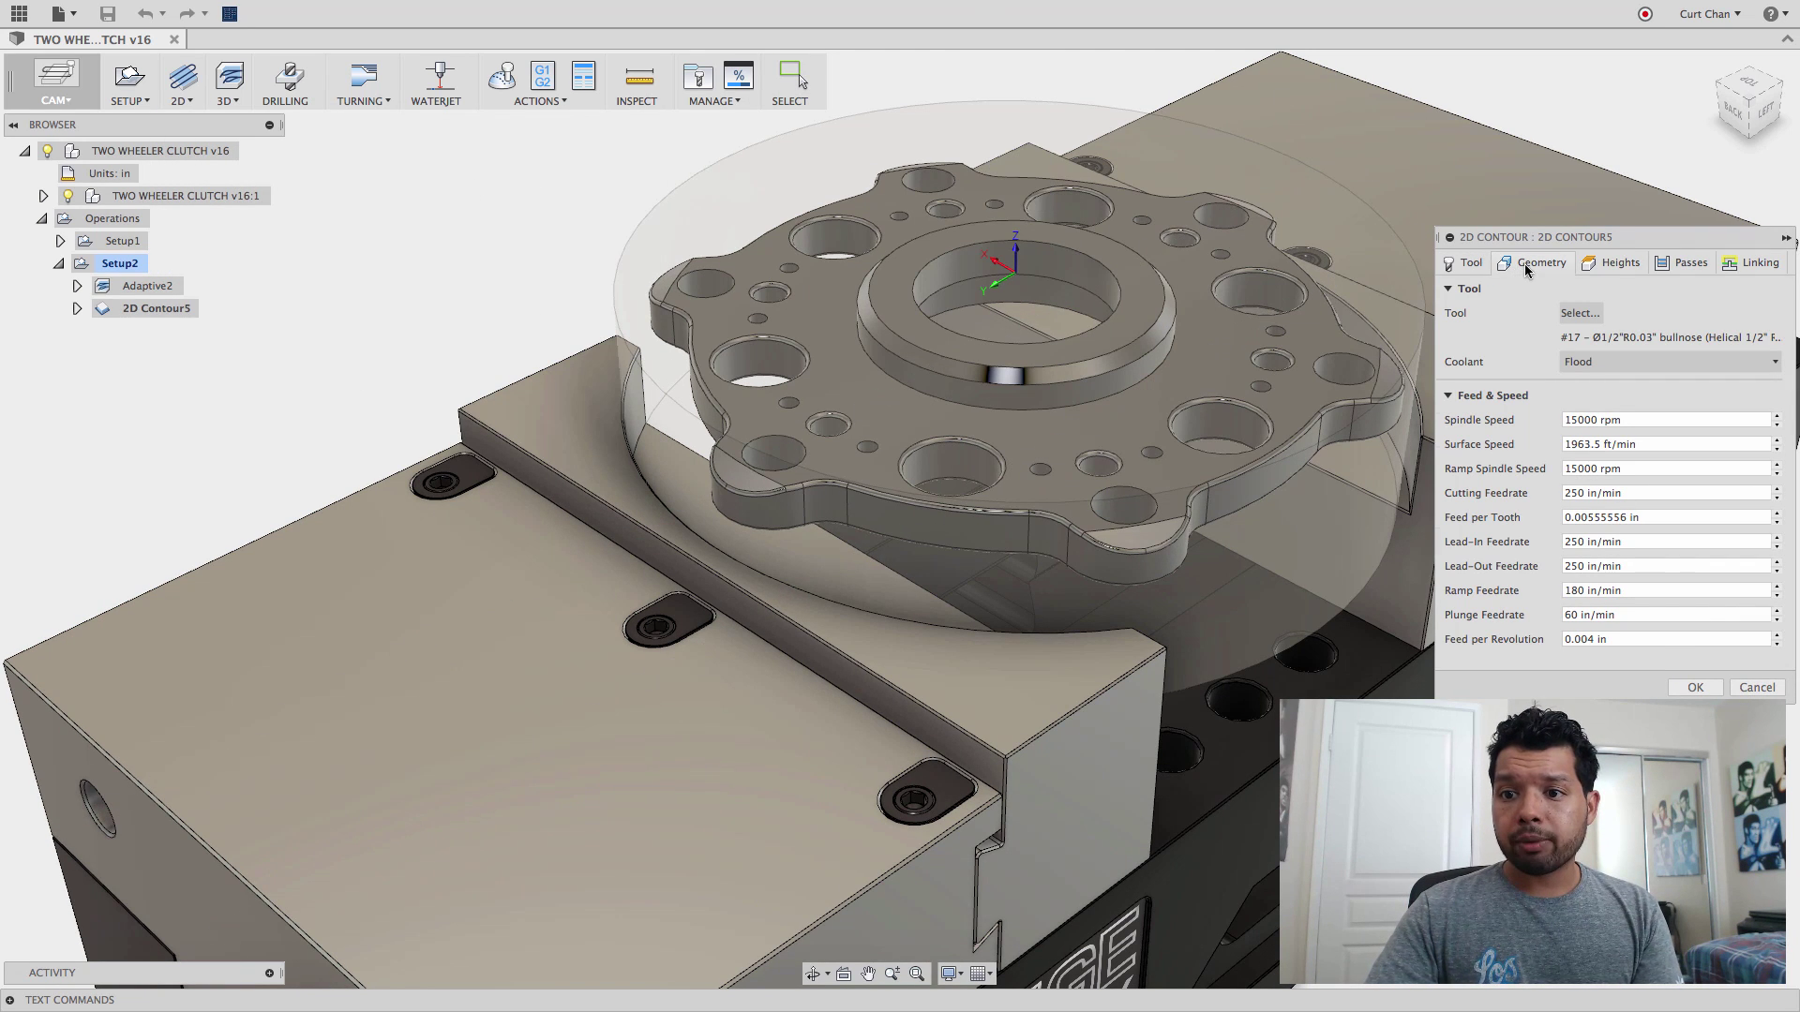
pyautogui.click(1534, 263)
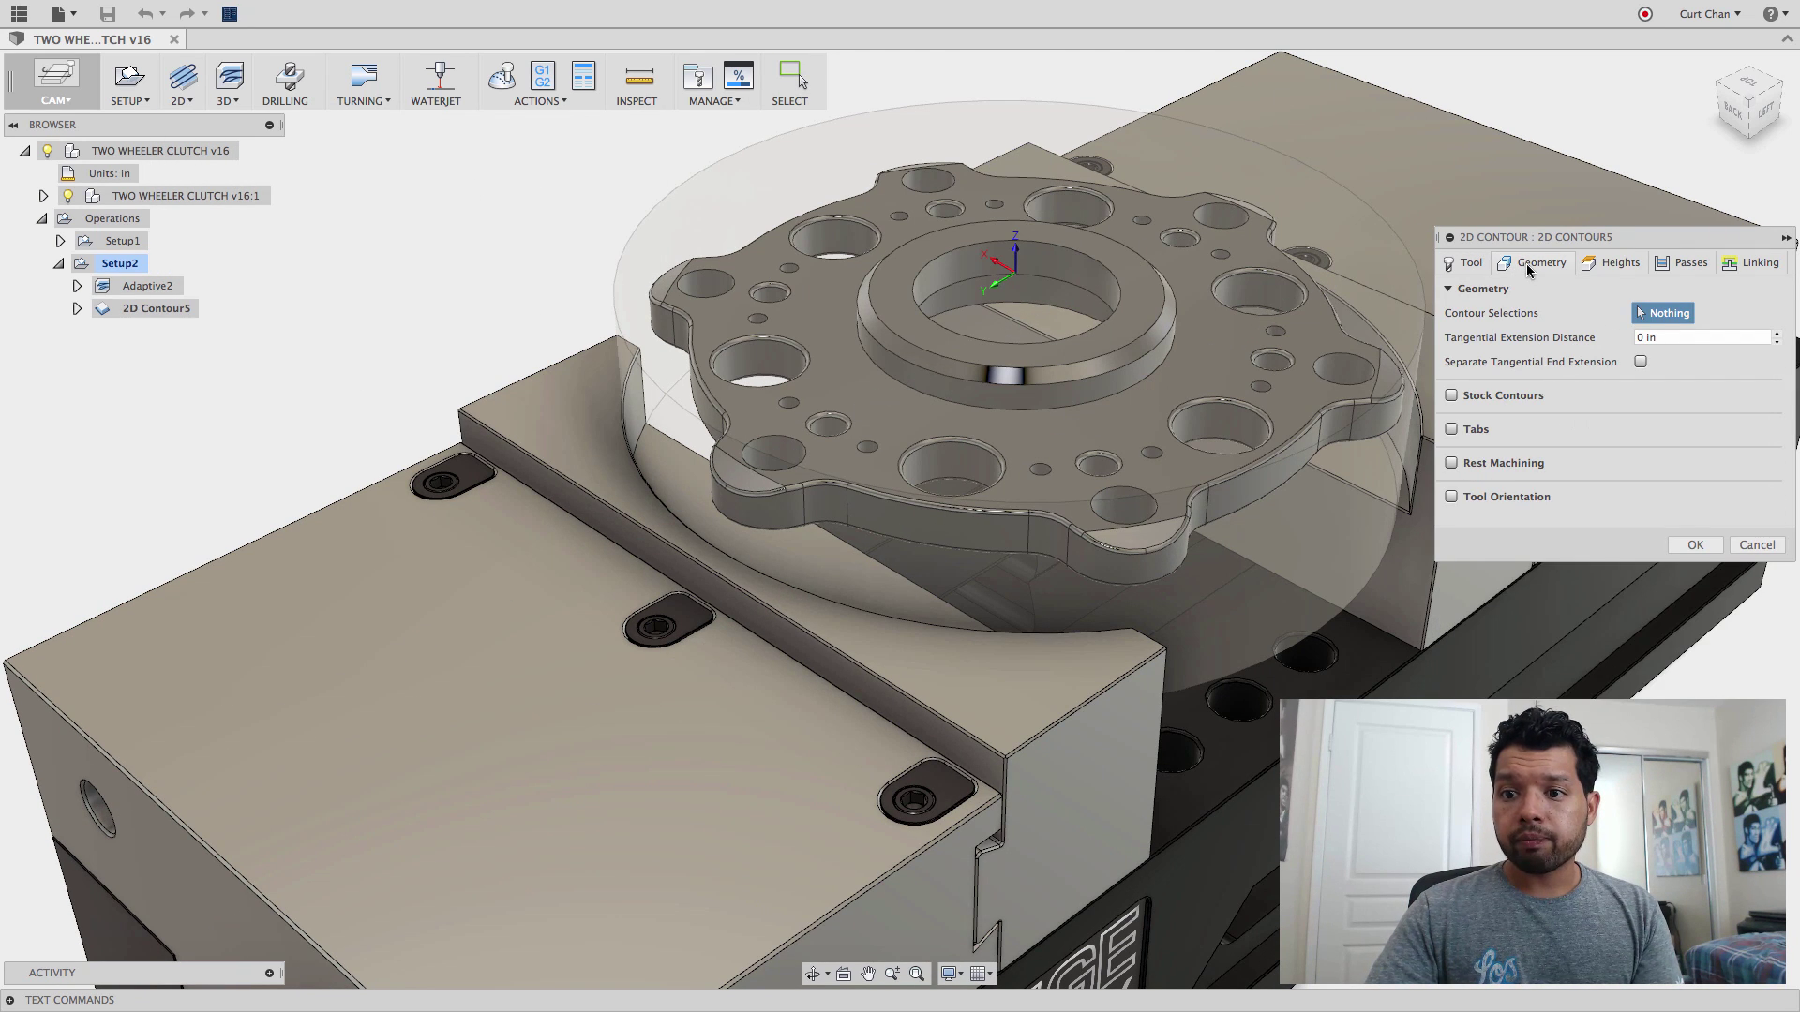
pyautogui.click(1130, 393)
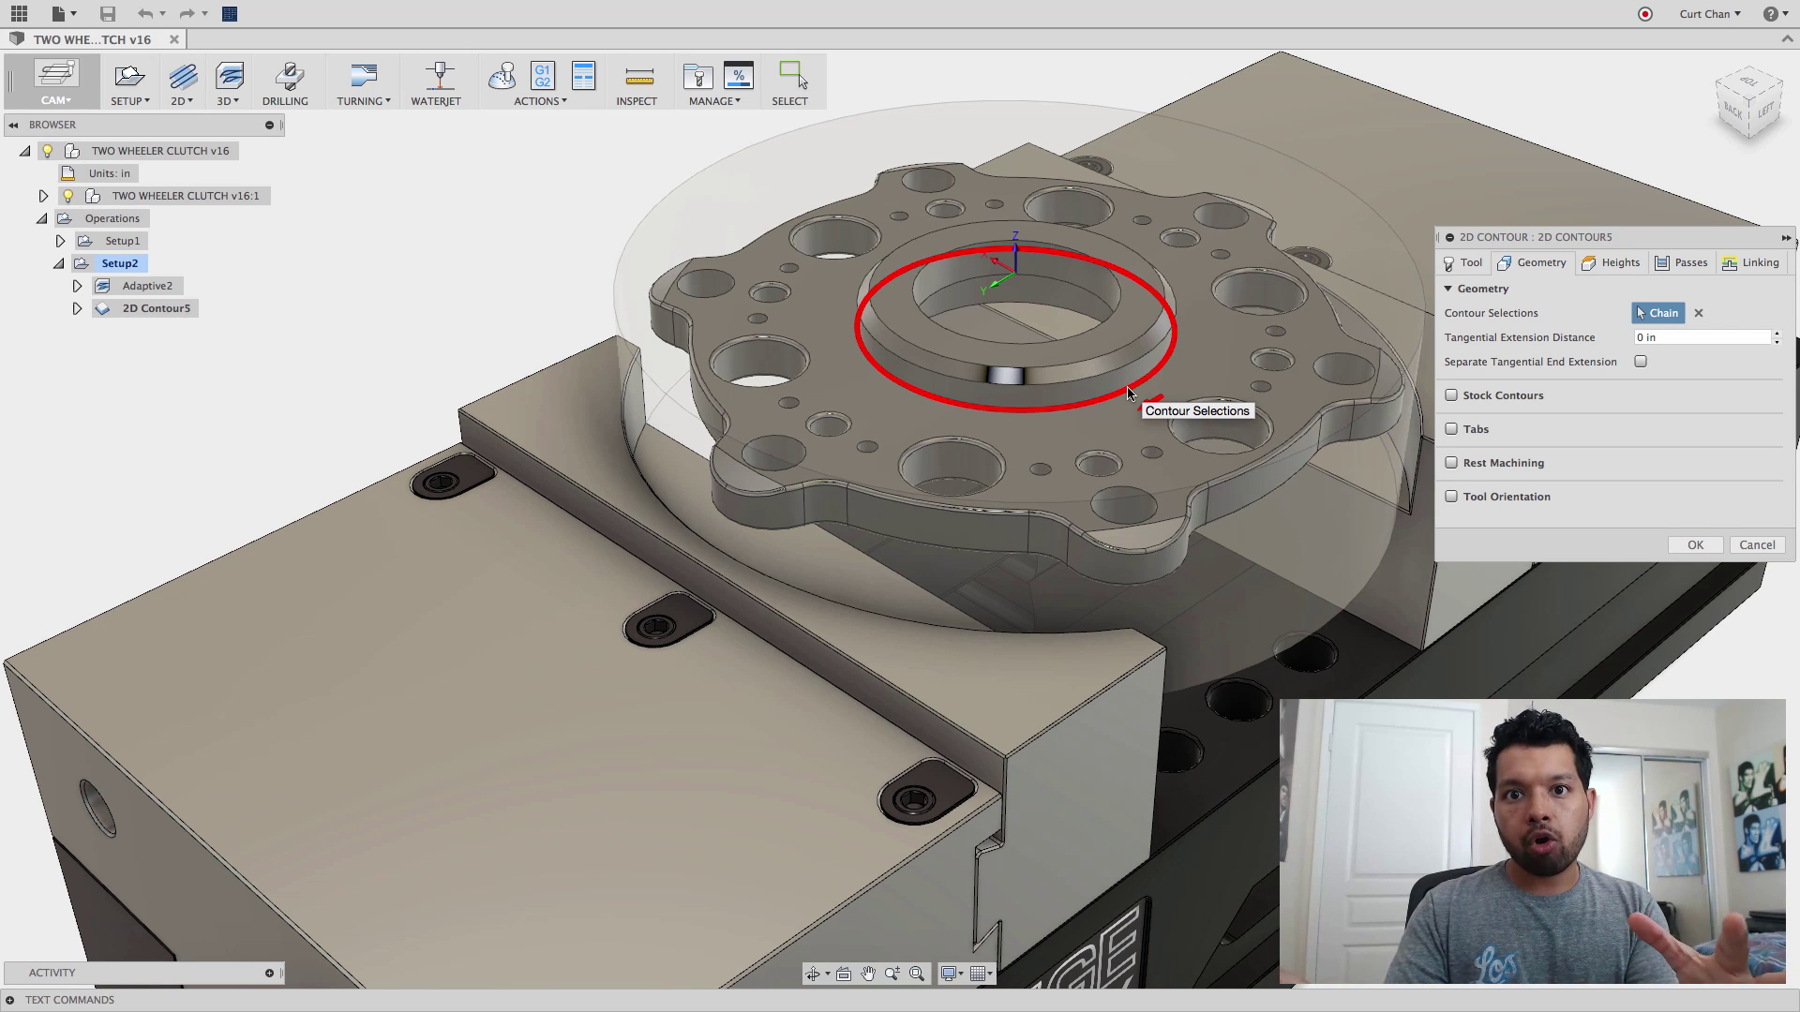
# Step: Enable Multiple Finishing Passes and set the number of finishing passes to 35
pyautogui.click(1695, 264)
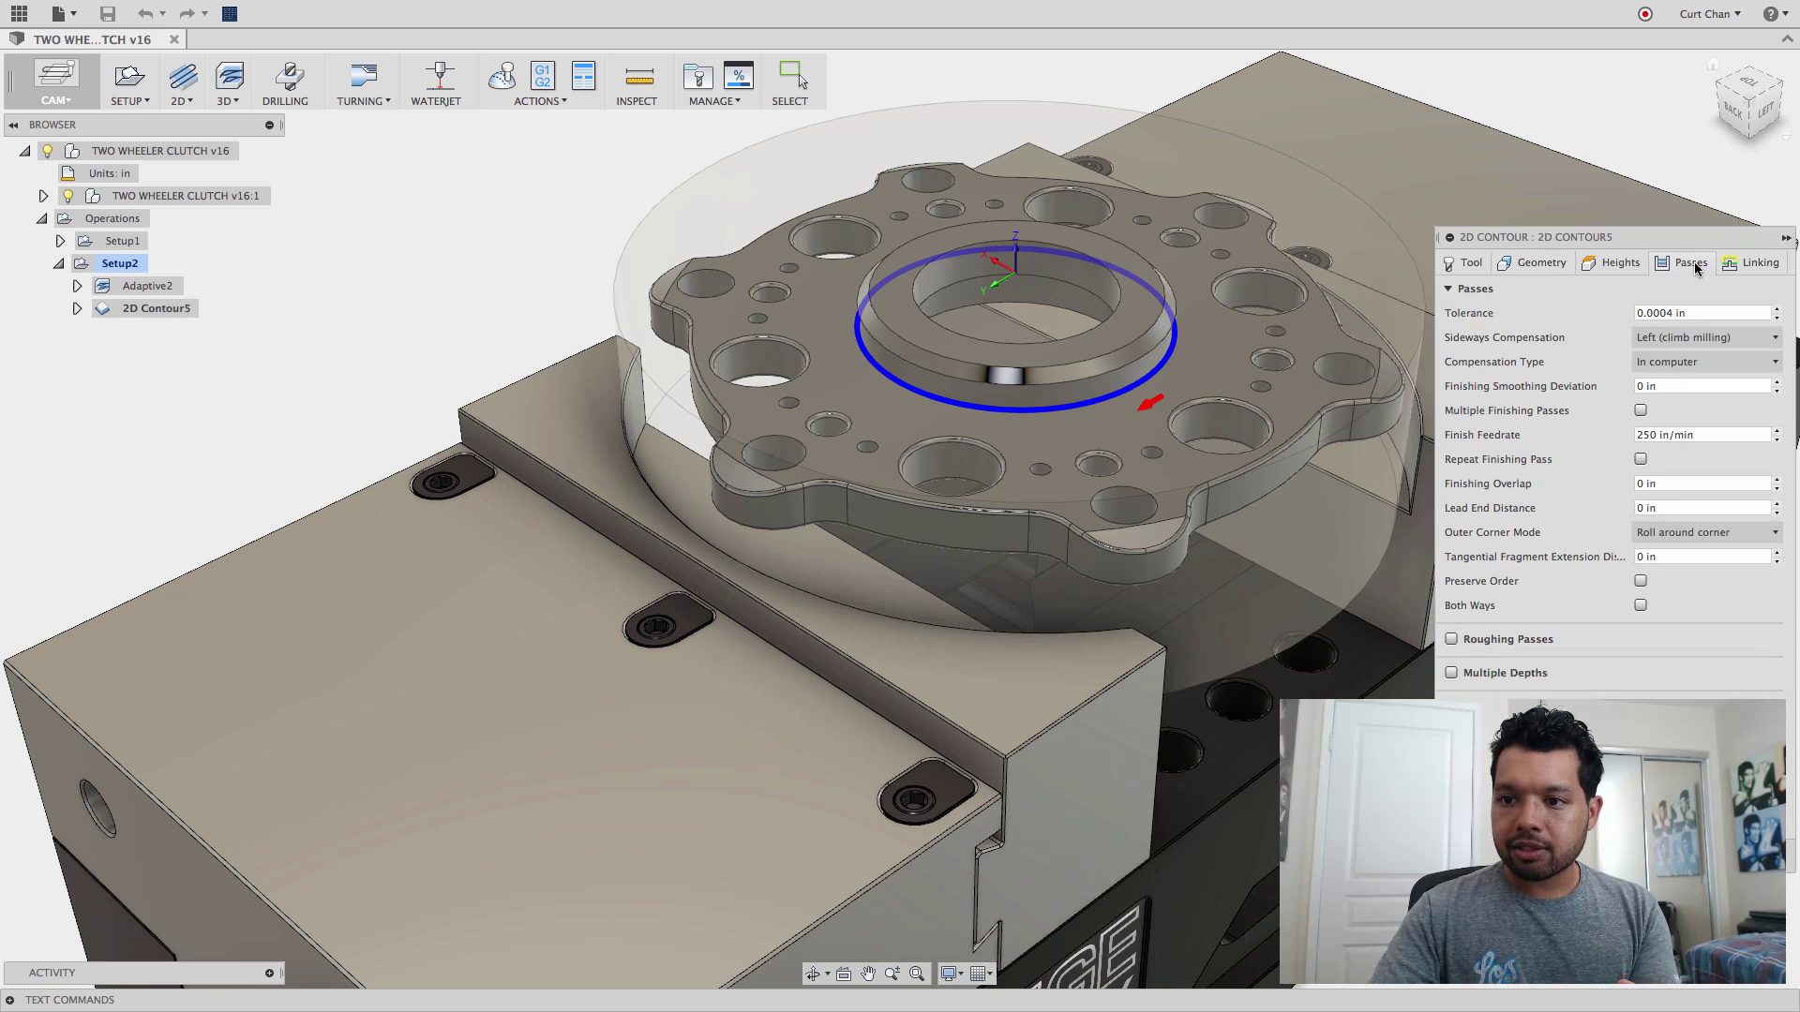
pyautogui.click(1640, 412)
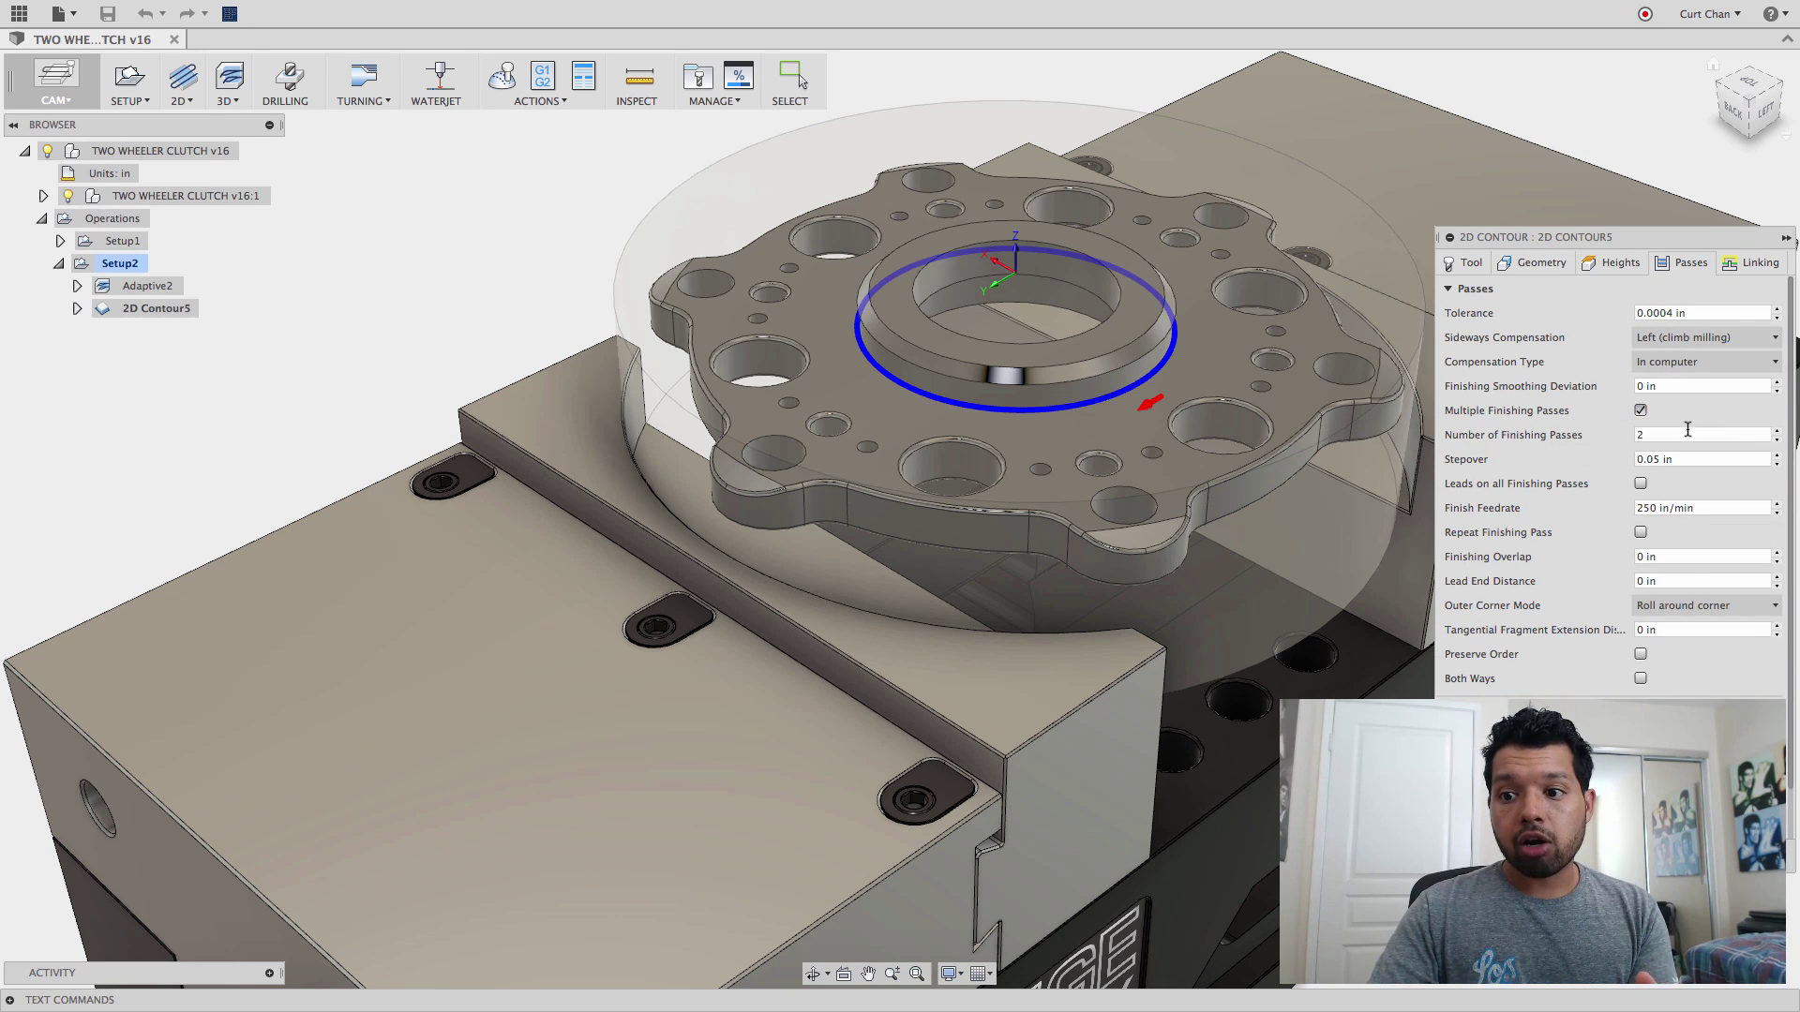
pyautogui.click(1634, 435)
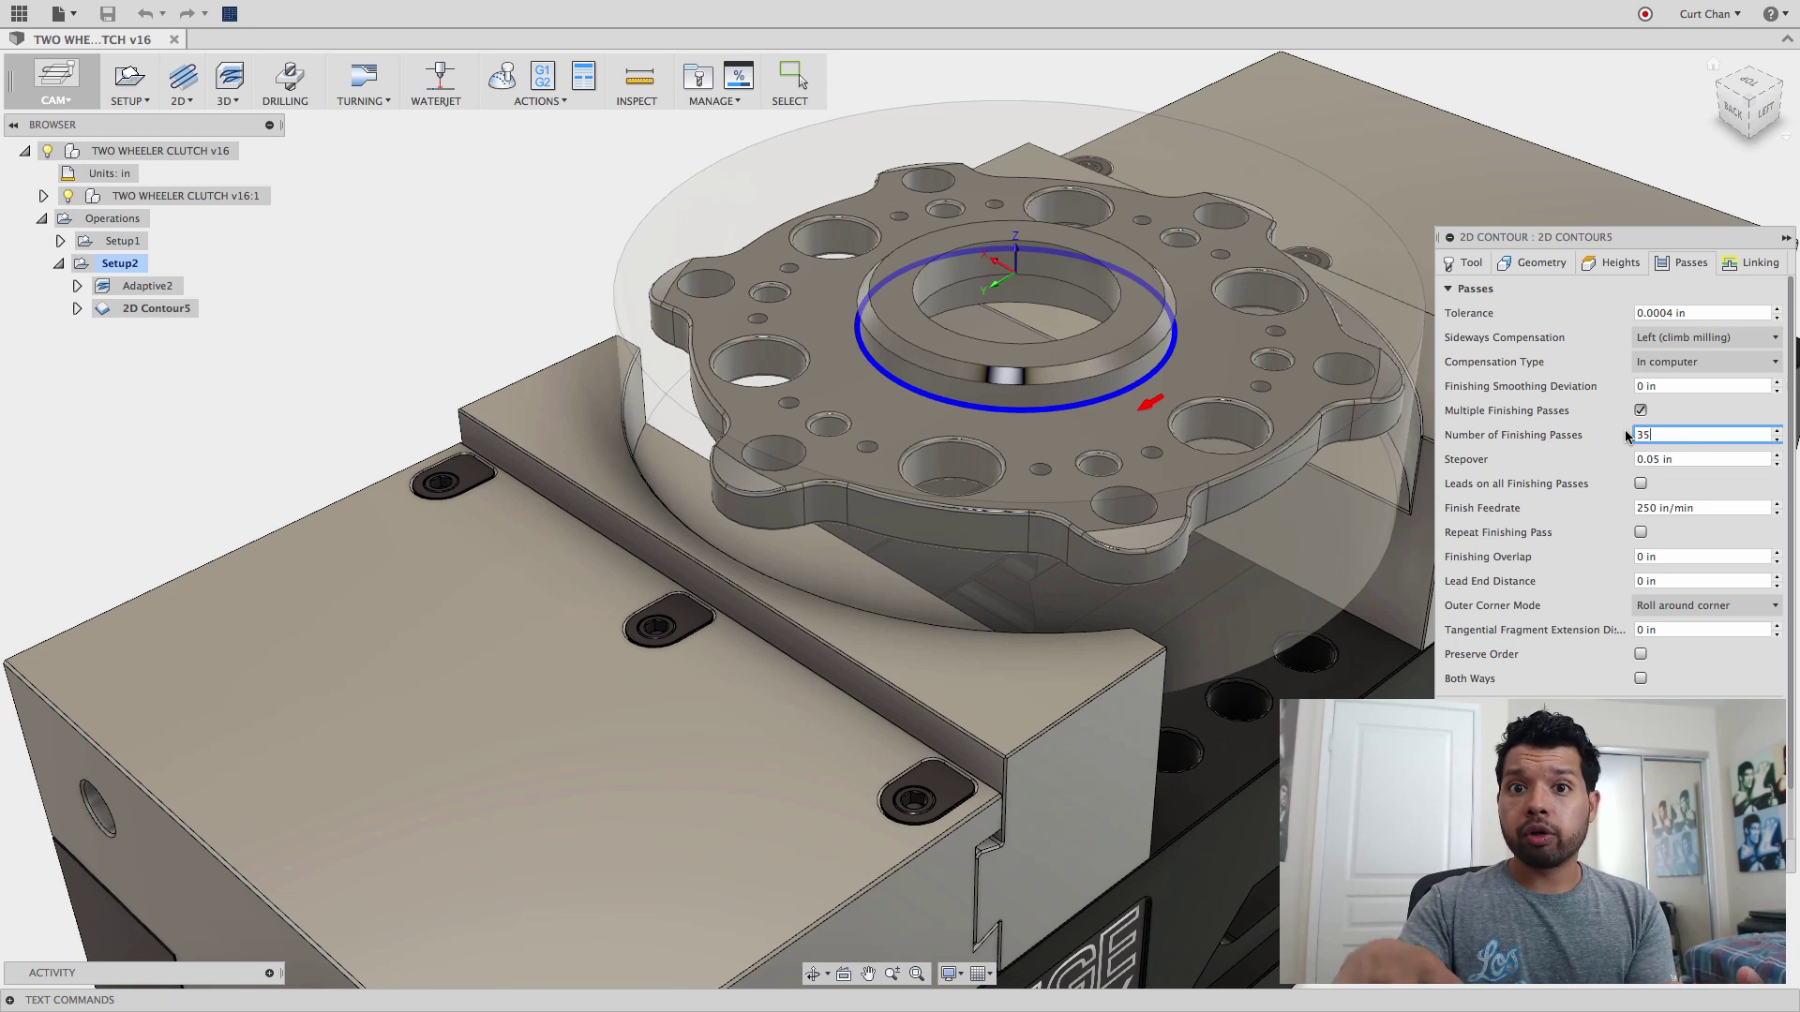
# Step: Commit 35 passes and review the tool_diameter-based stepover expression, keeping 0.05 in
pyautogui.click(1687, 461)
pyautogui.rightClick(1688, 461)
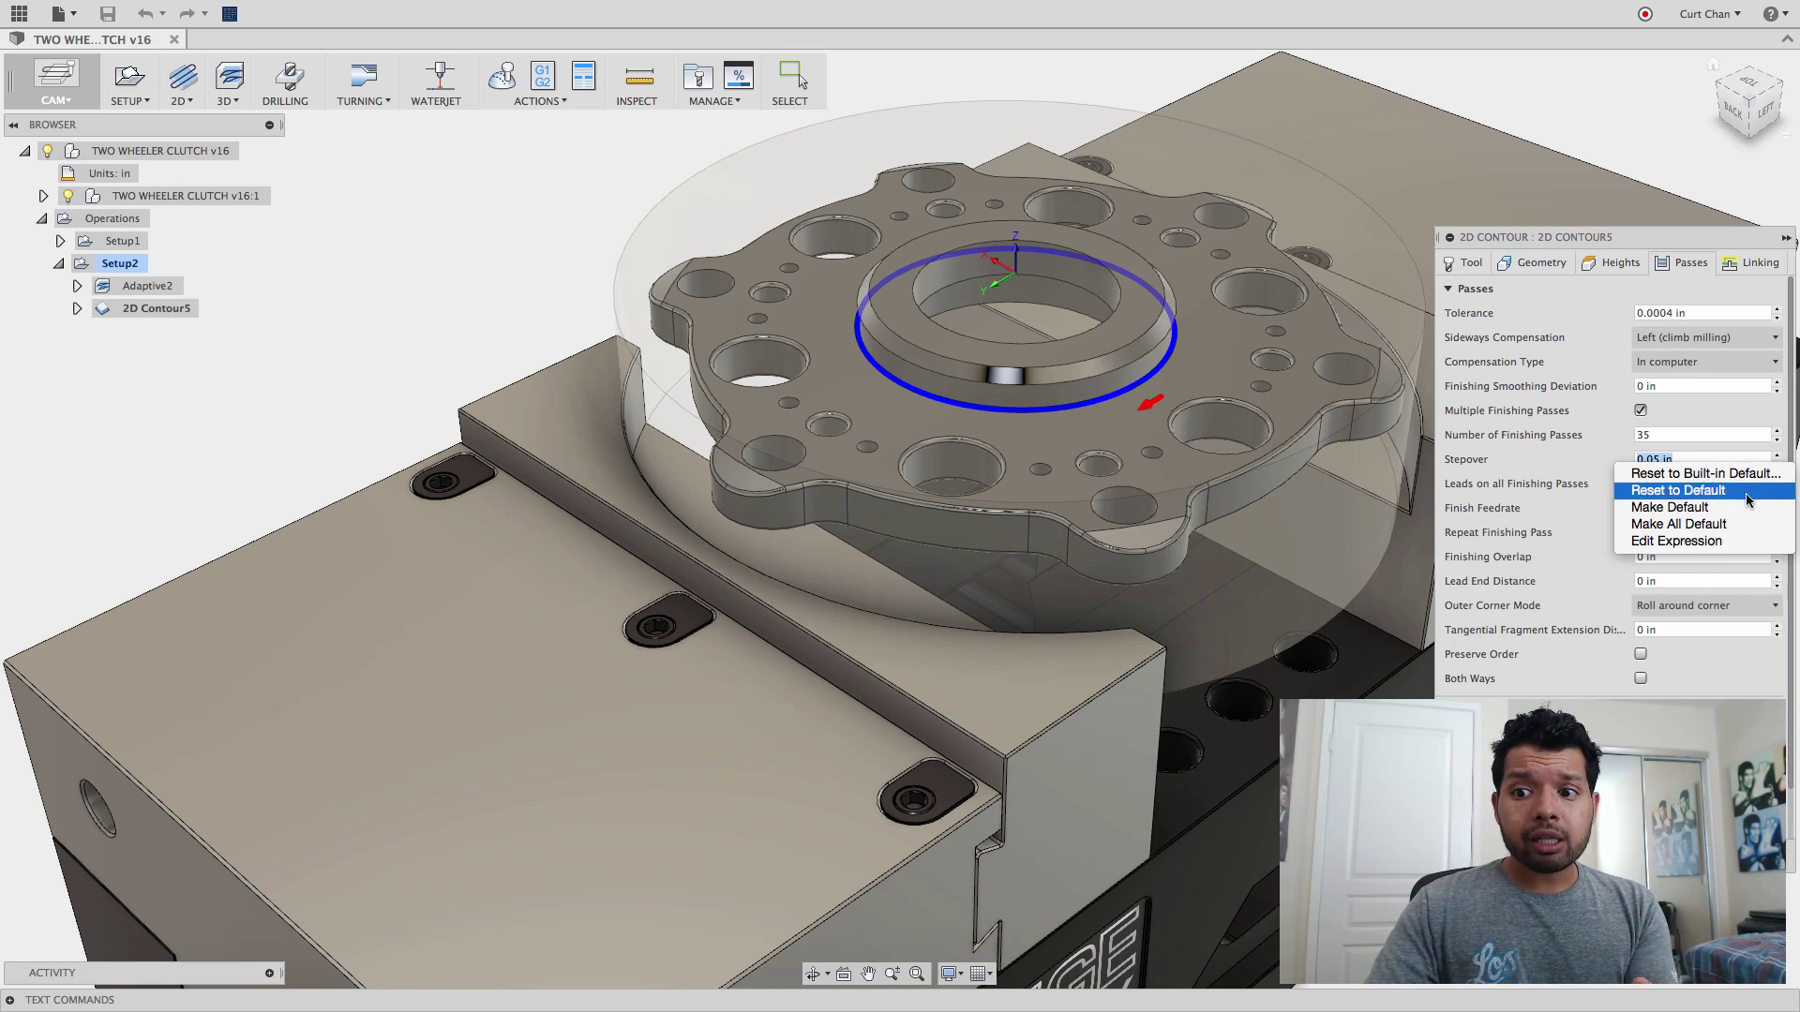
pyautogui.click(1687, 541)
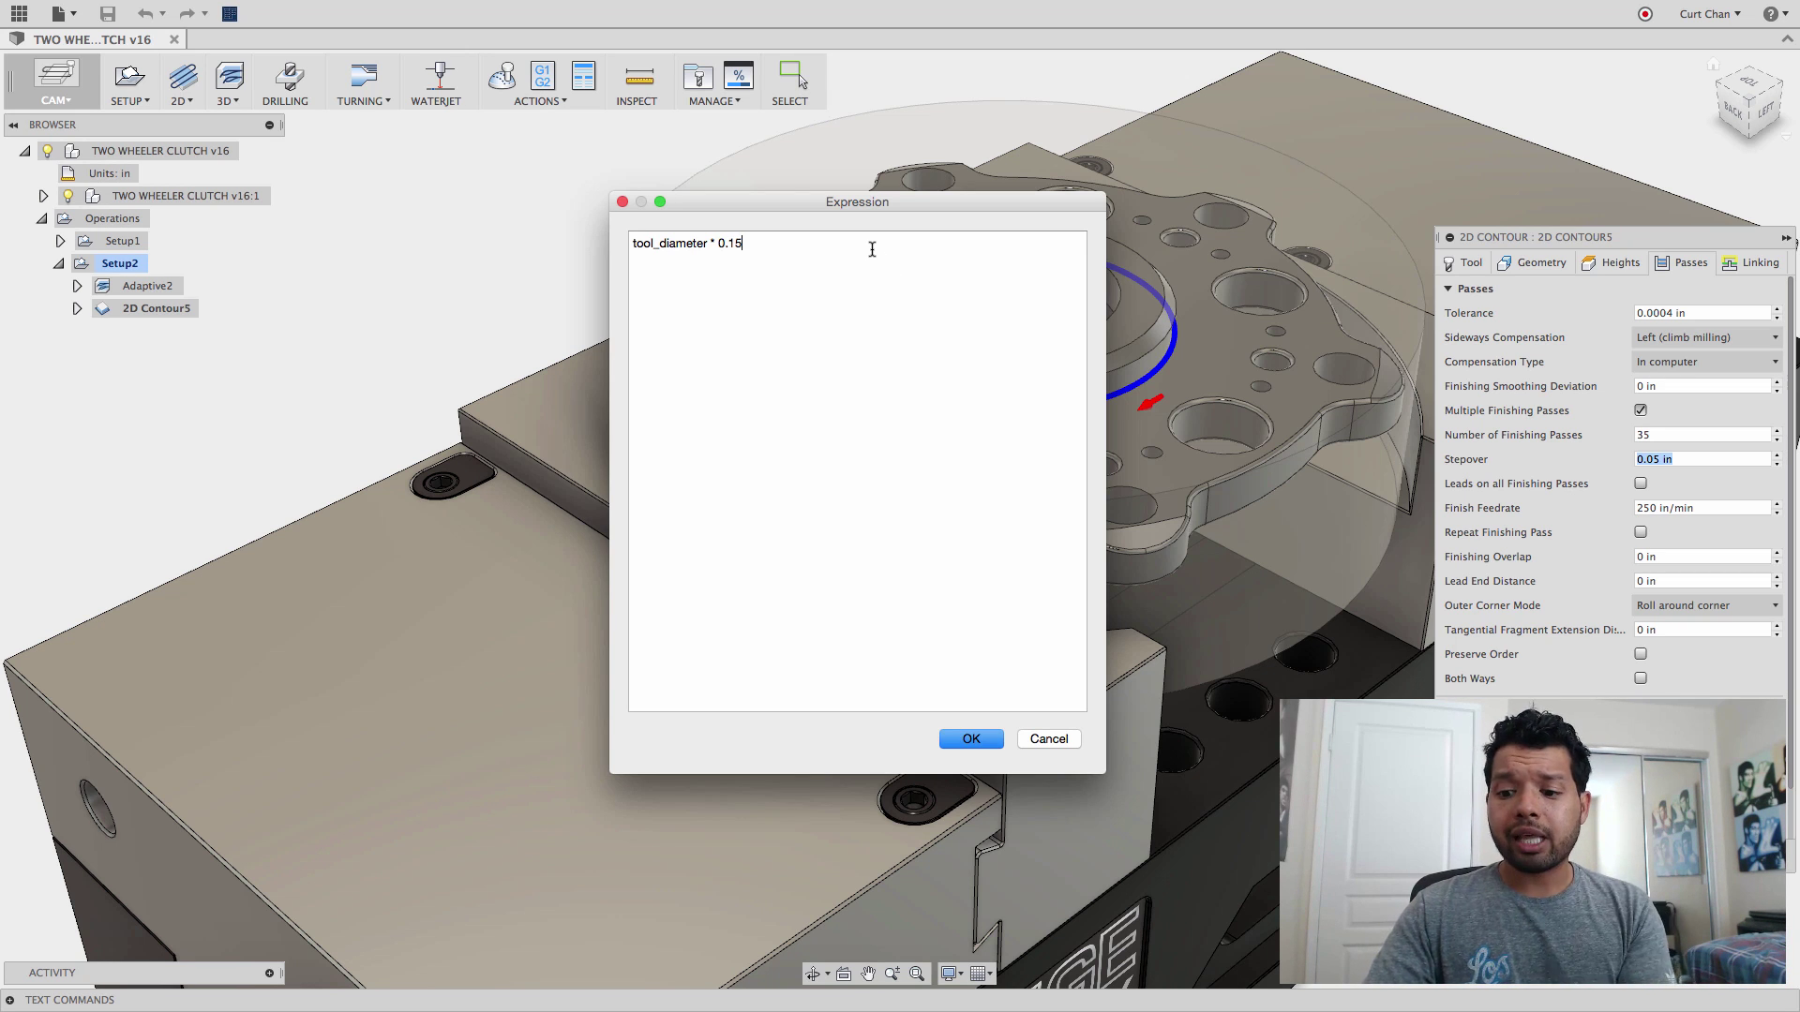
pyautogui.click(973, 738)
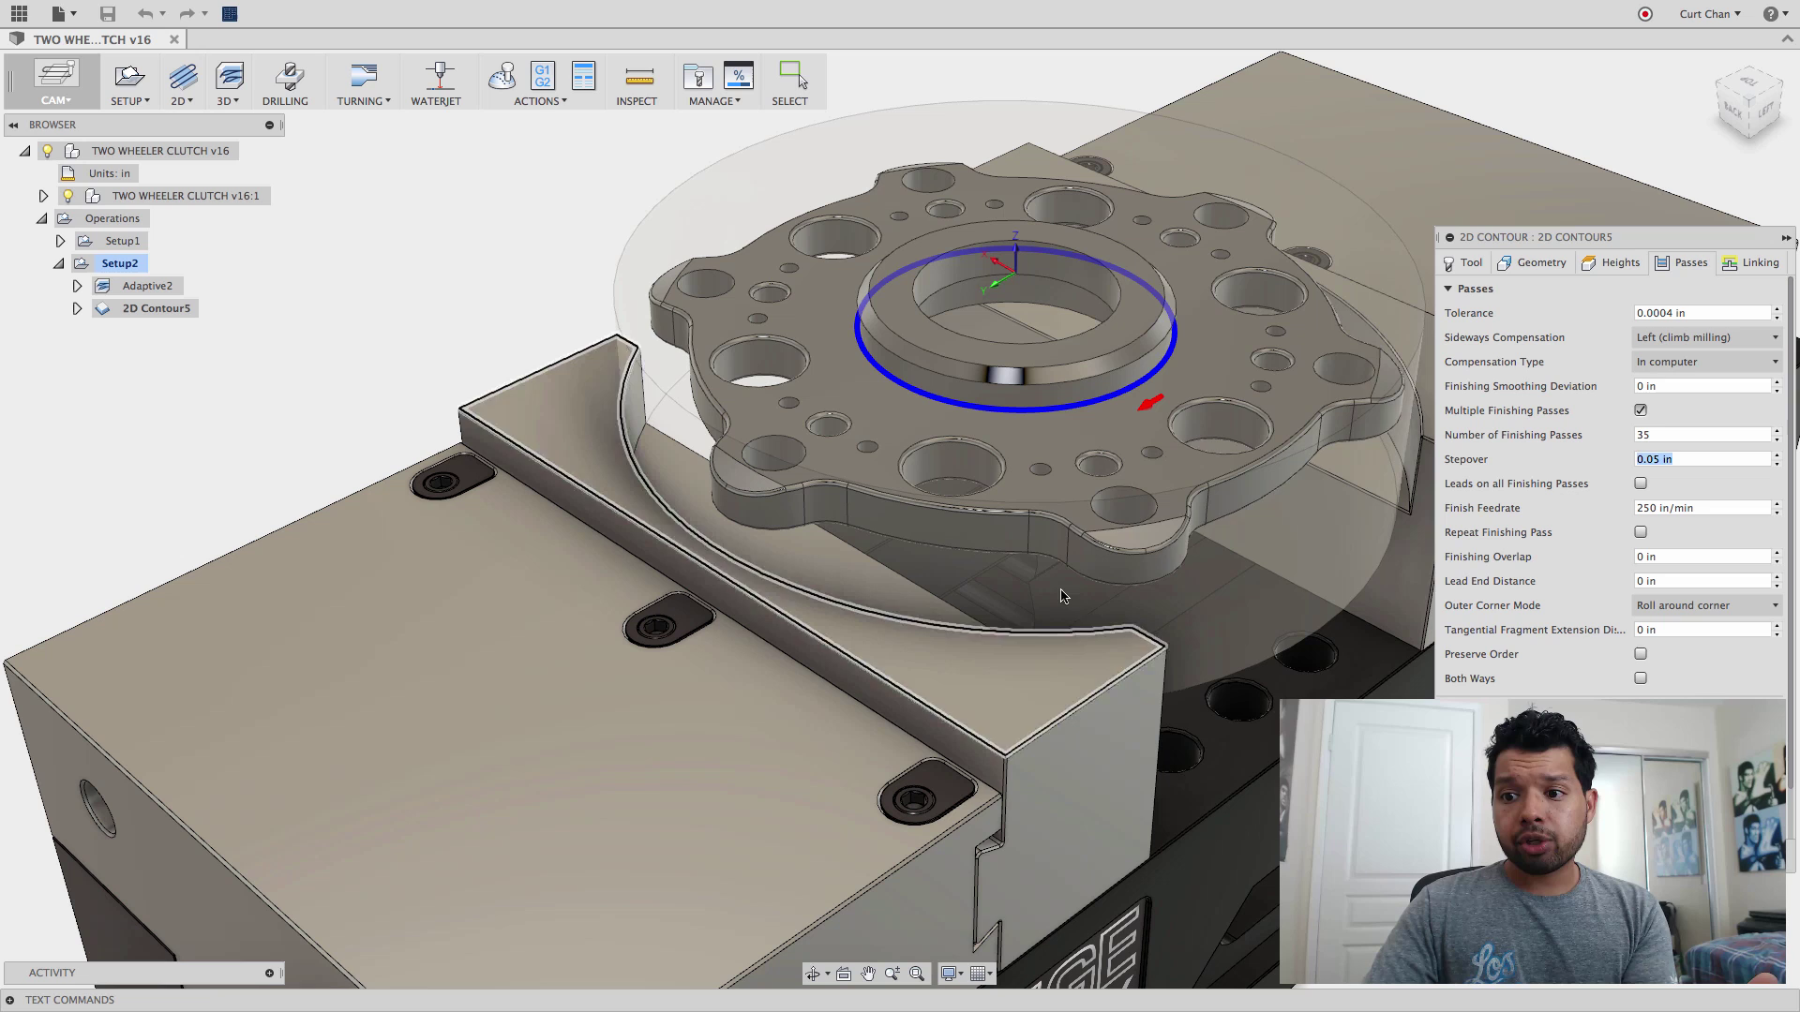
# Step: Generate the 2D Contour5 toolpath with its 35 finishing passes
pyautogui.rightClick(1685, 459)
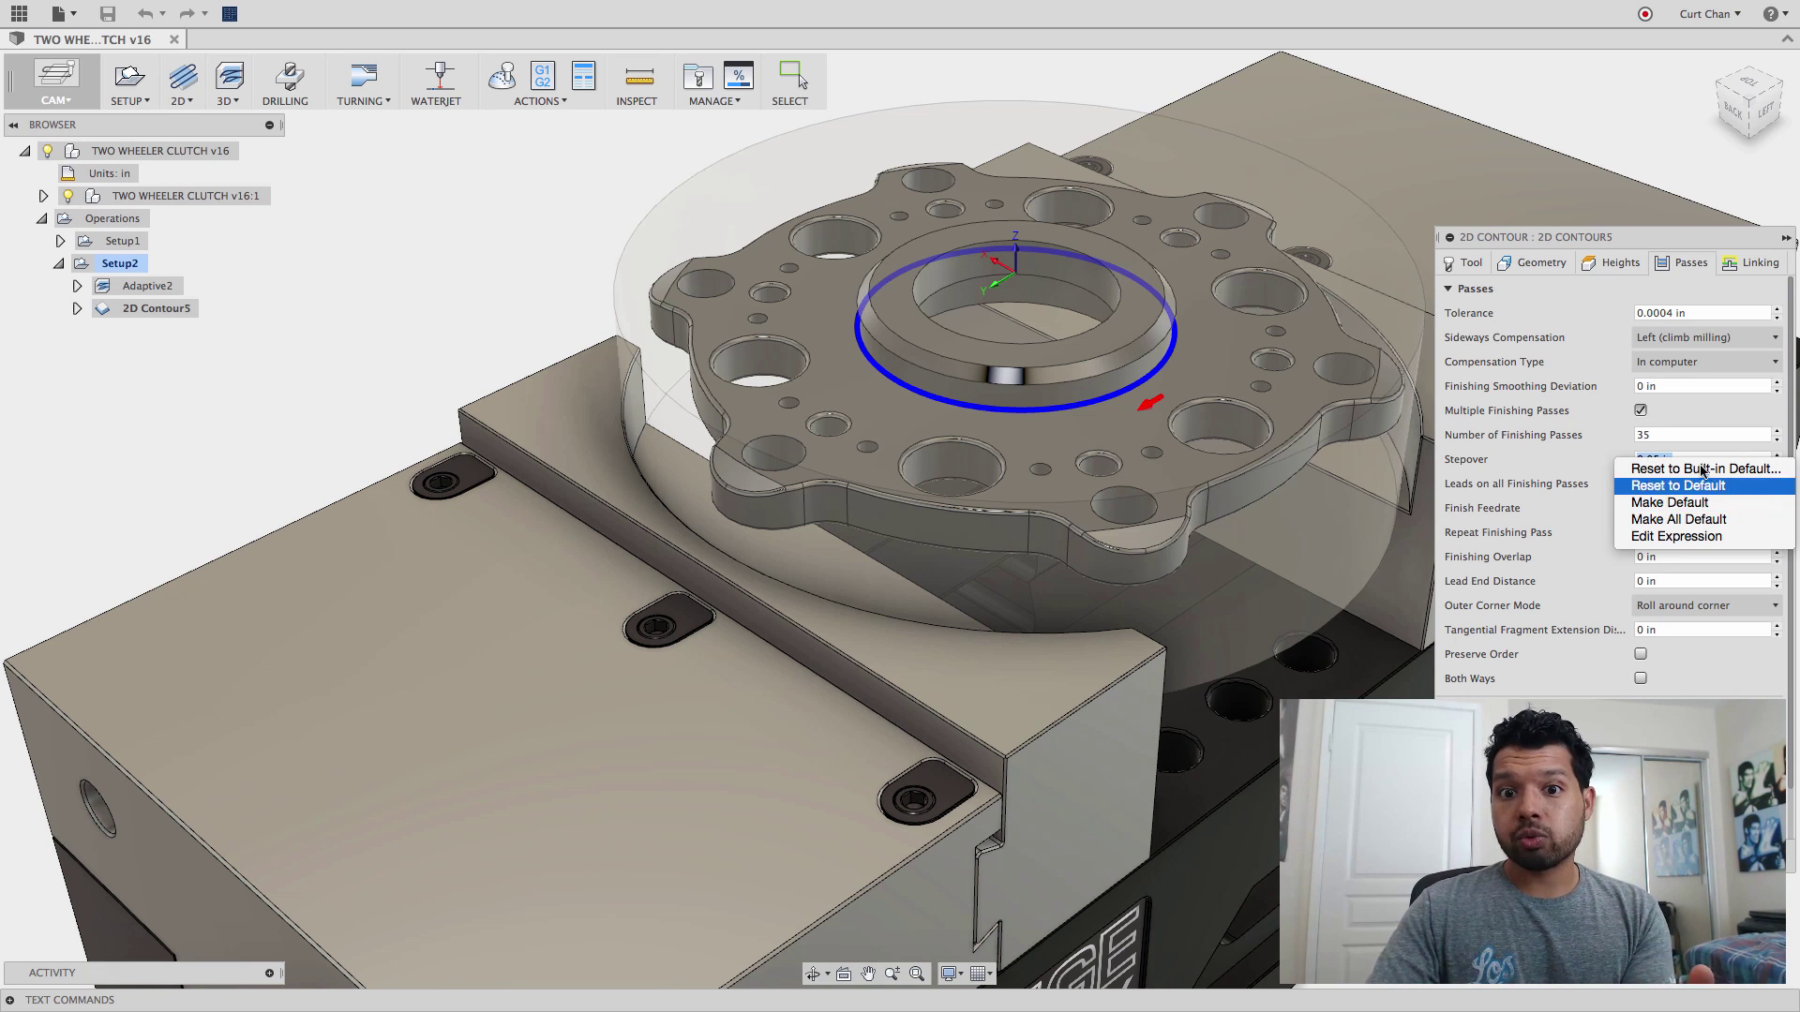
pyautogui.click(1622, 418)
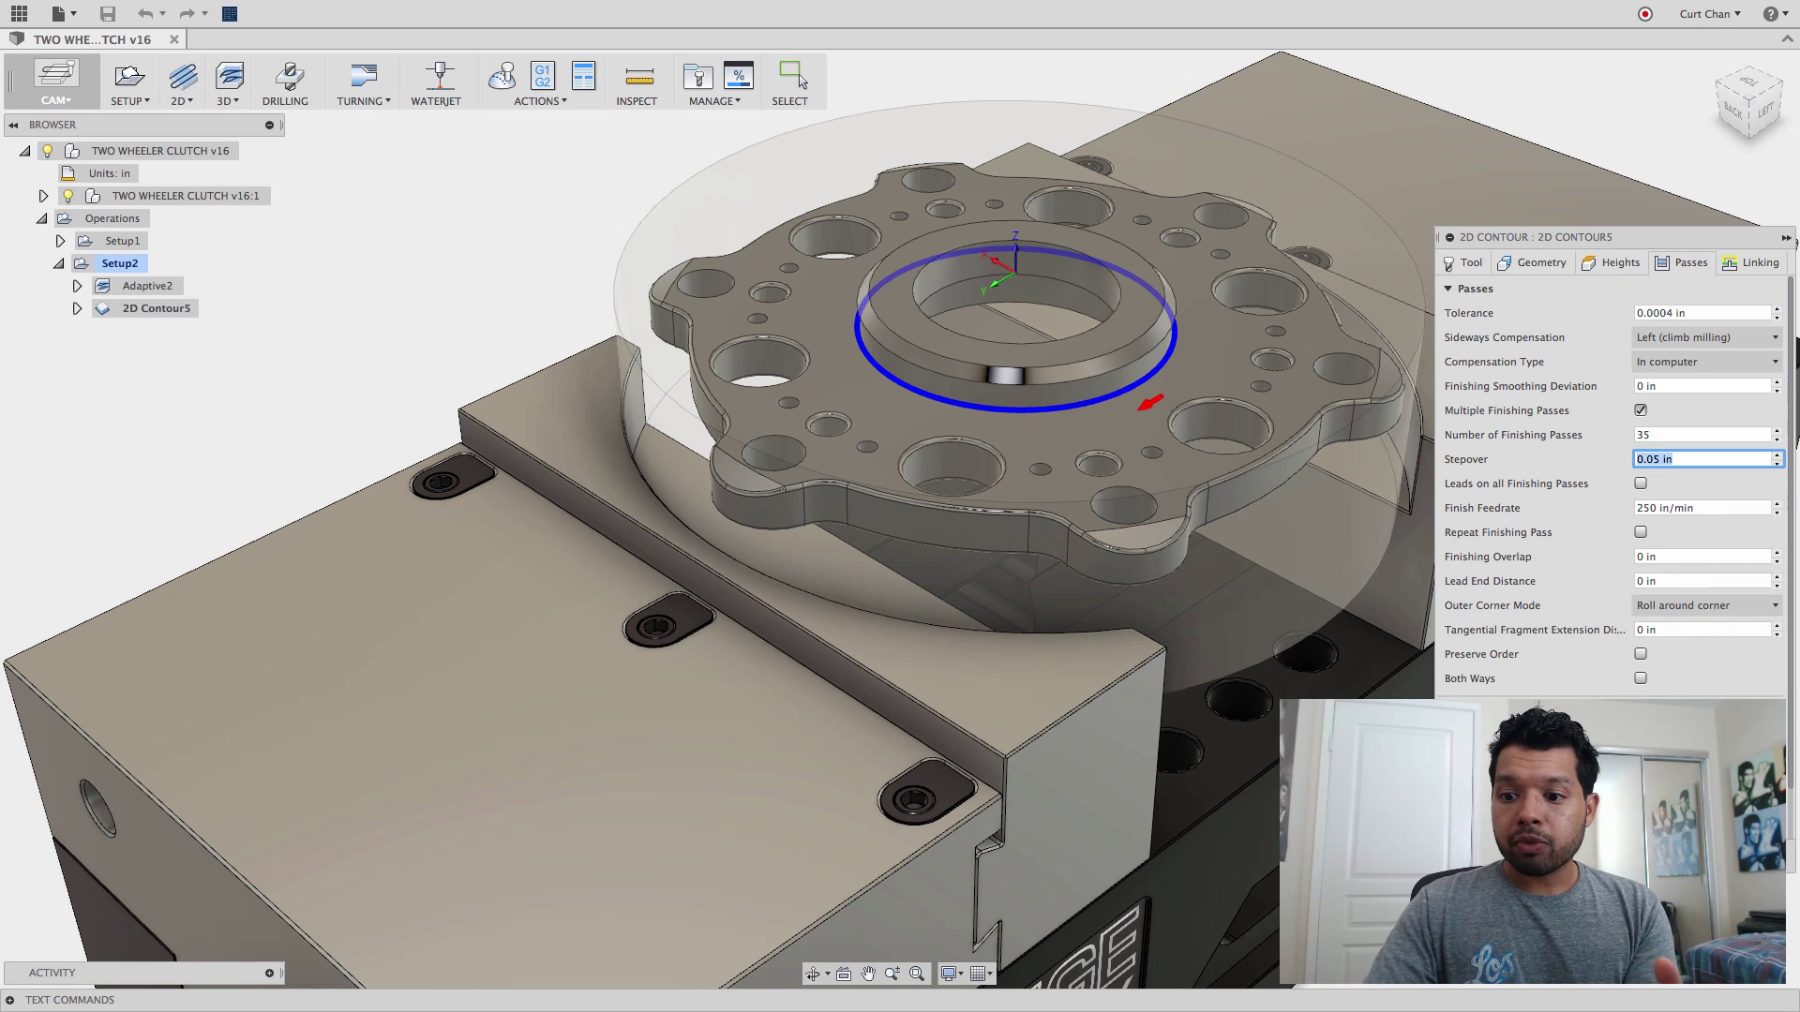
pyautogui.press('Return')
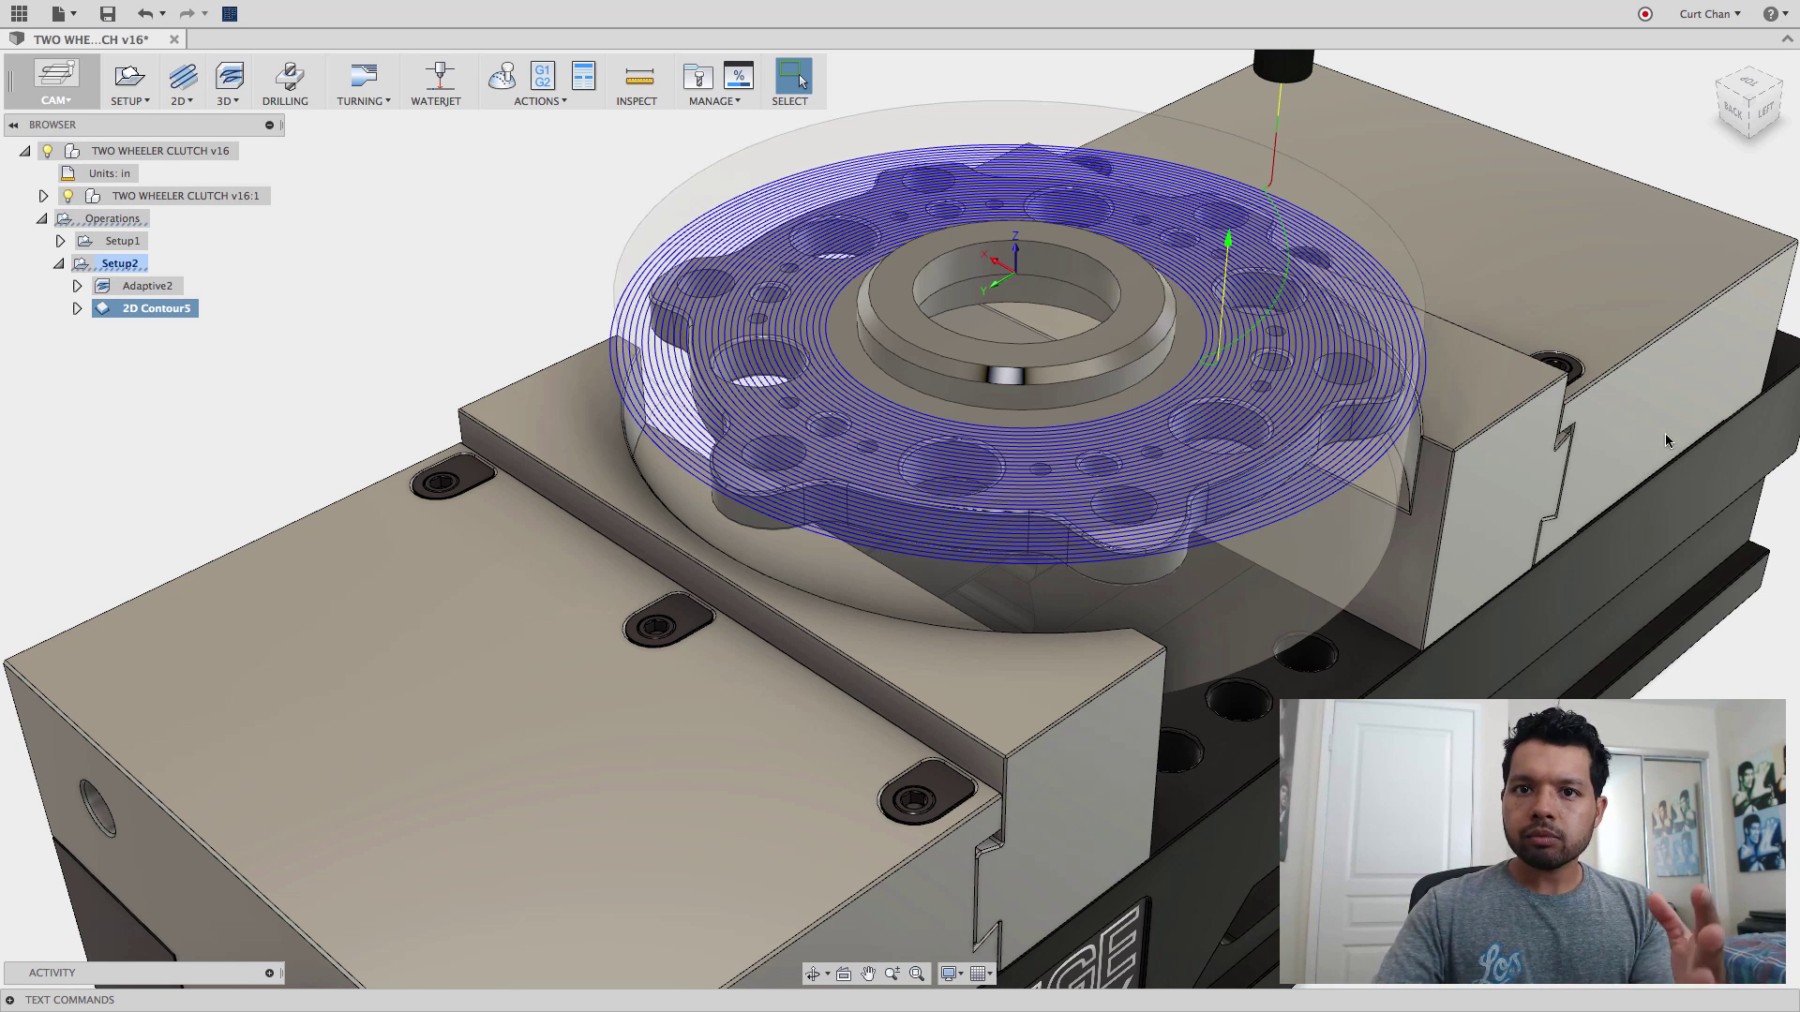
# Step: Enable Stock Contours on 2D Contour5 and chain the part's wavy outer edge as the boundary
pyautogui.rightClick(197, 308)
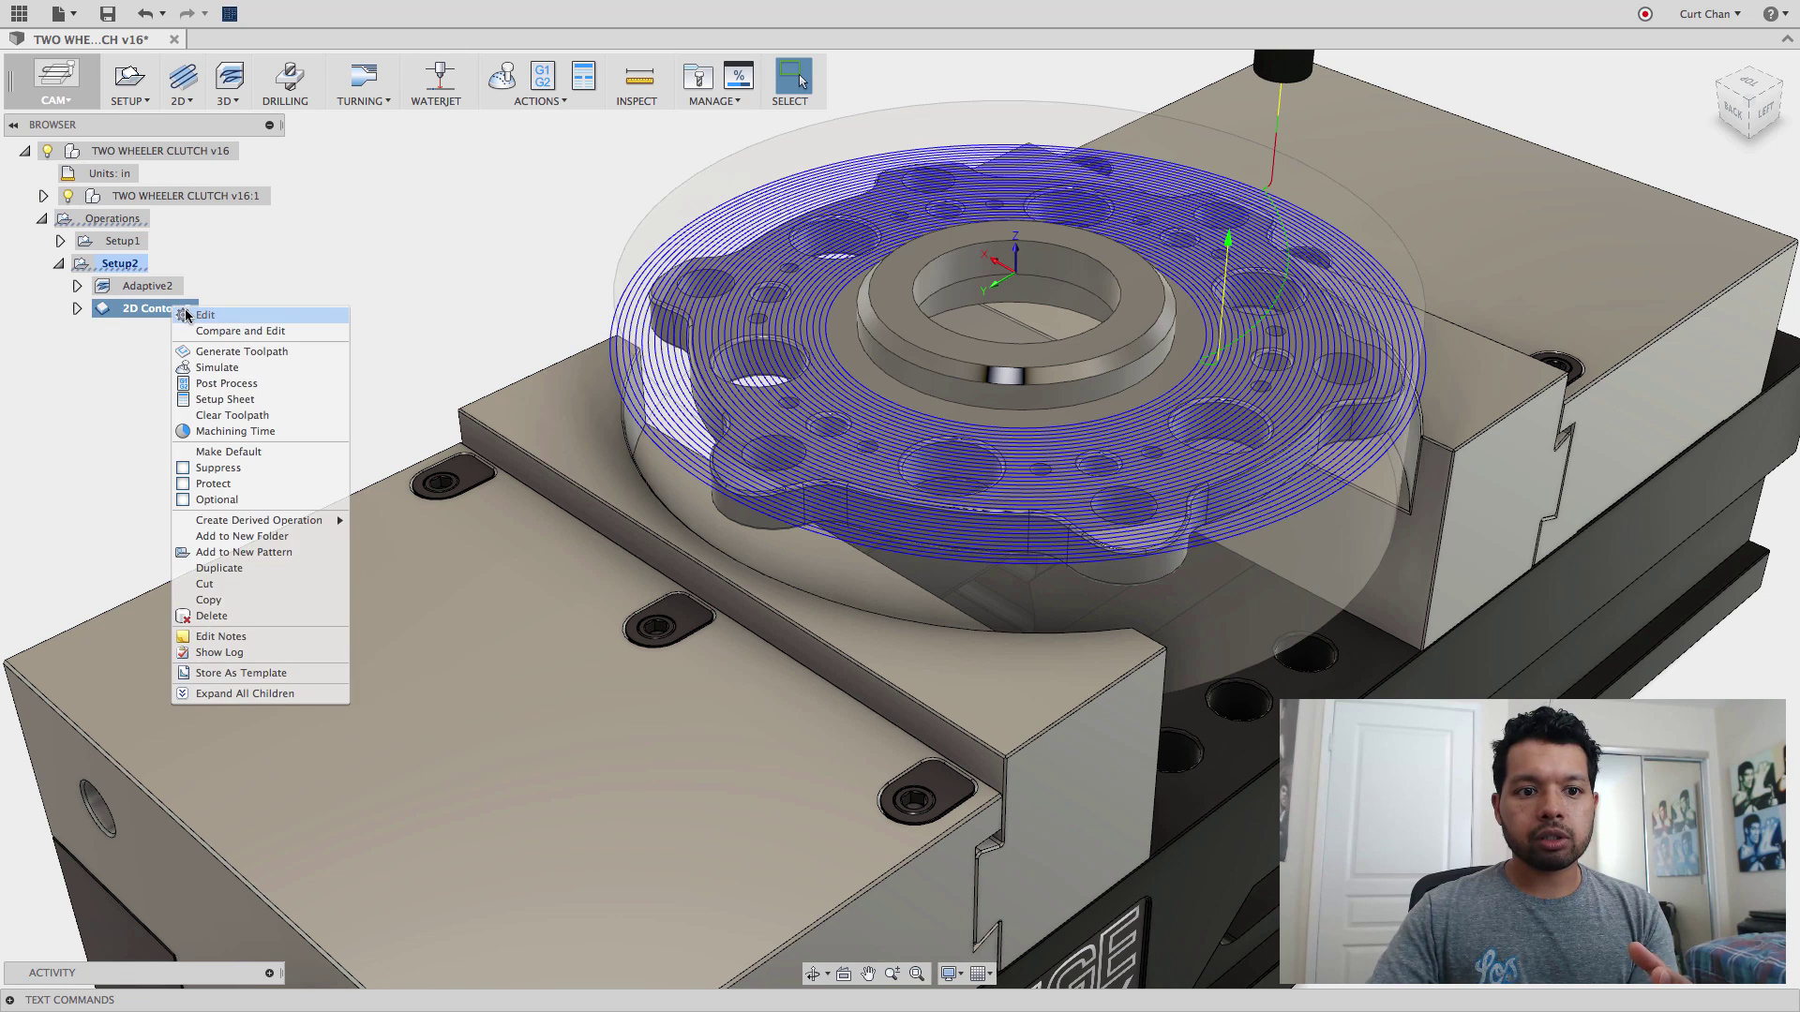
pyautogui.click(208, 318)
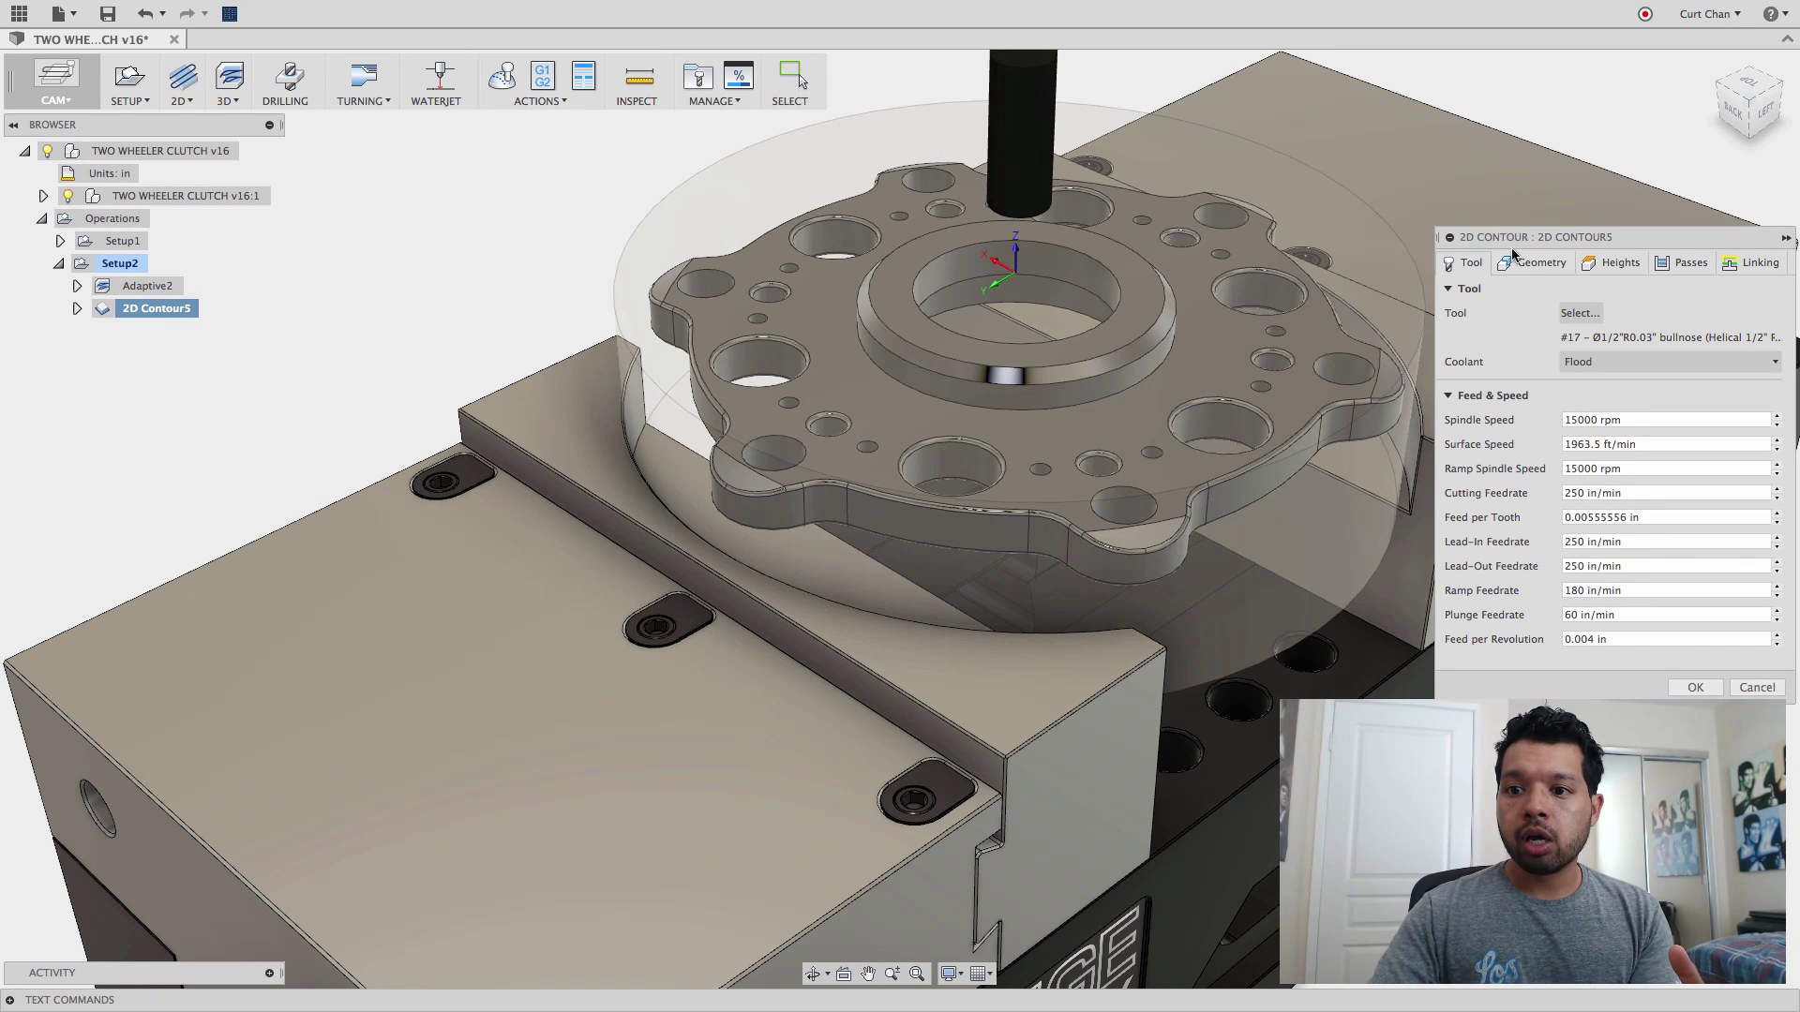
pyautogui.click(1537, 264)
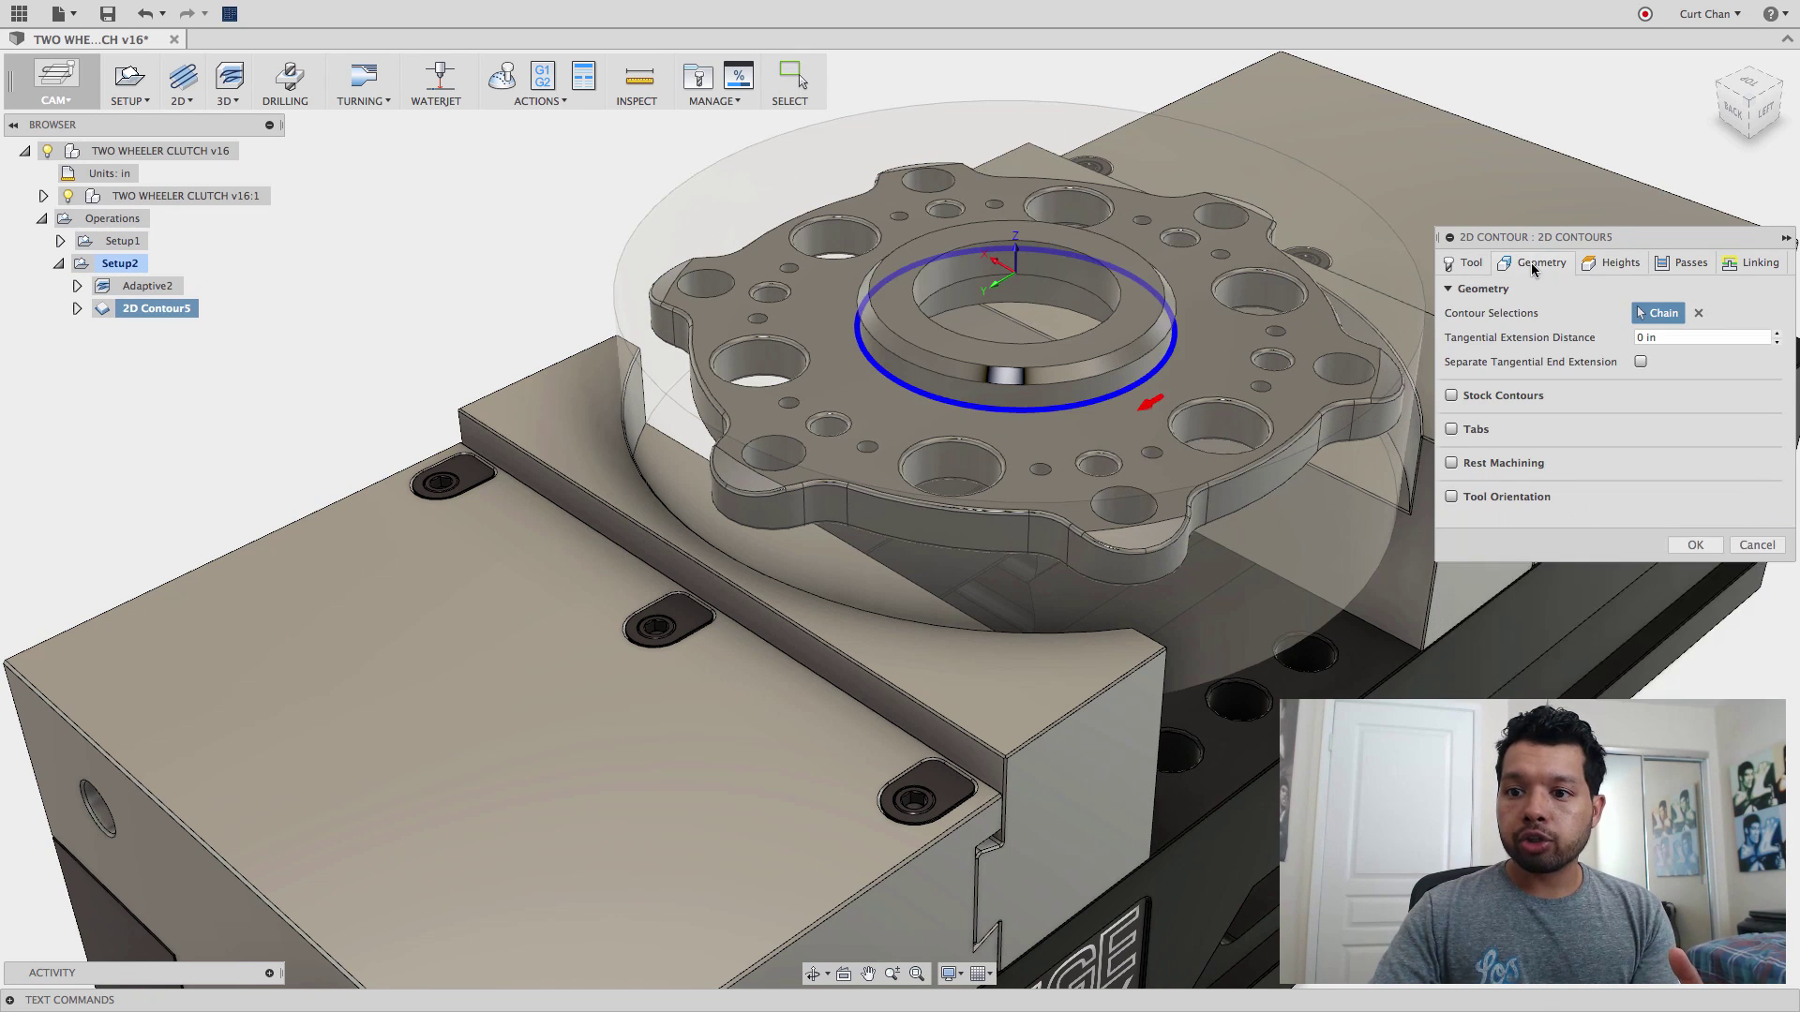
pyautogui.click(1453, 394)
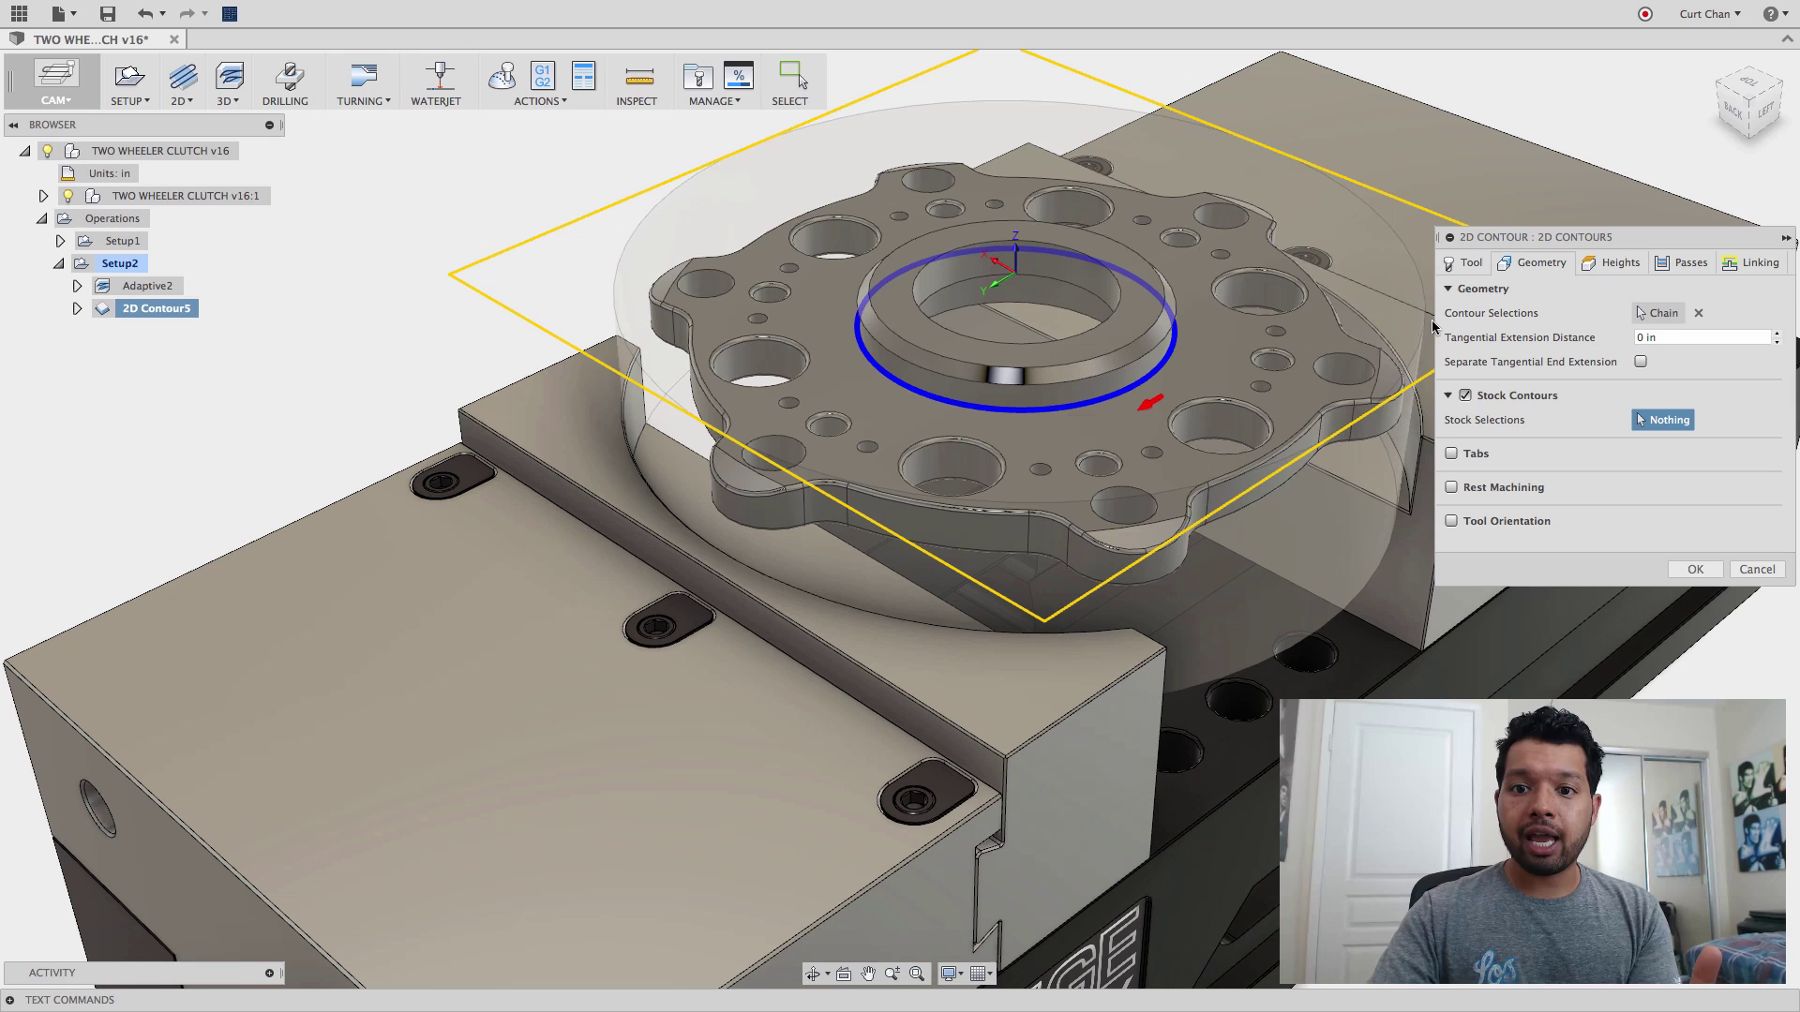
pyautogui.click(1016, 103)
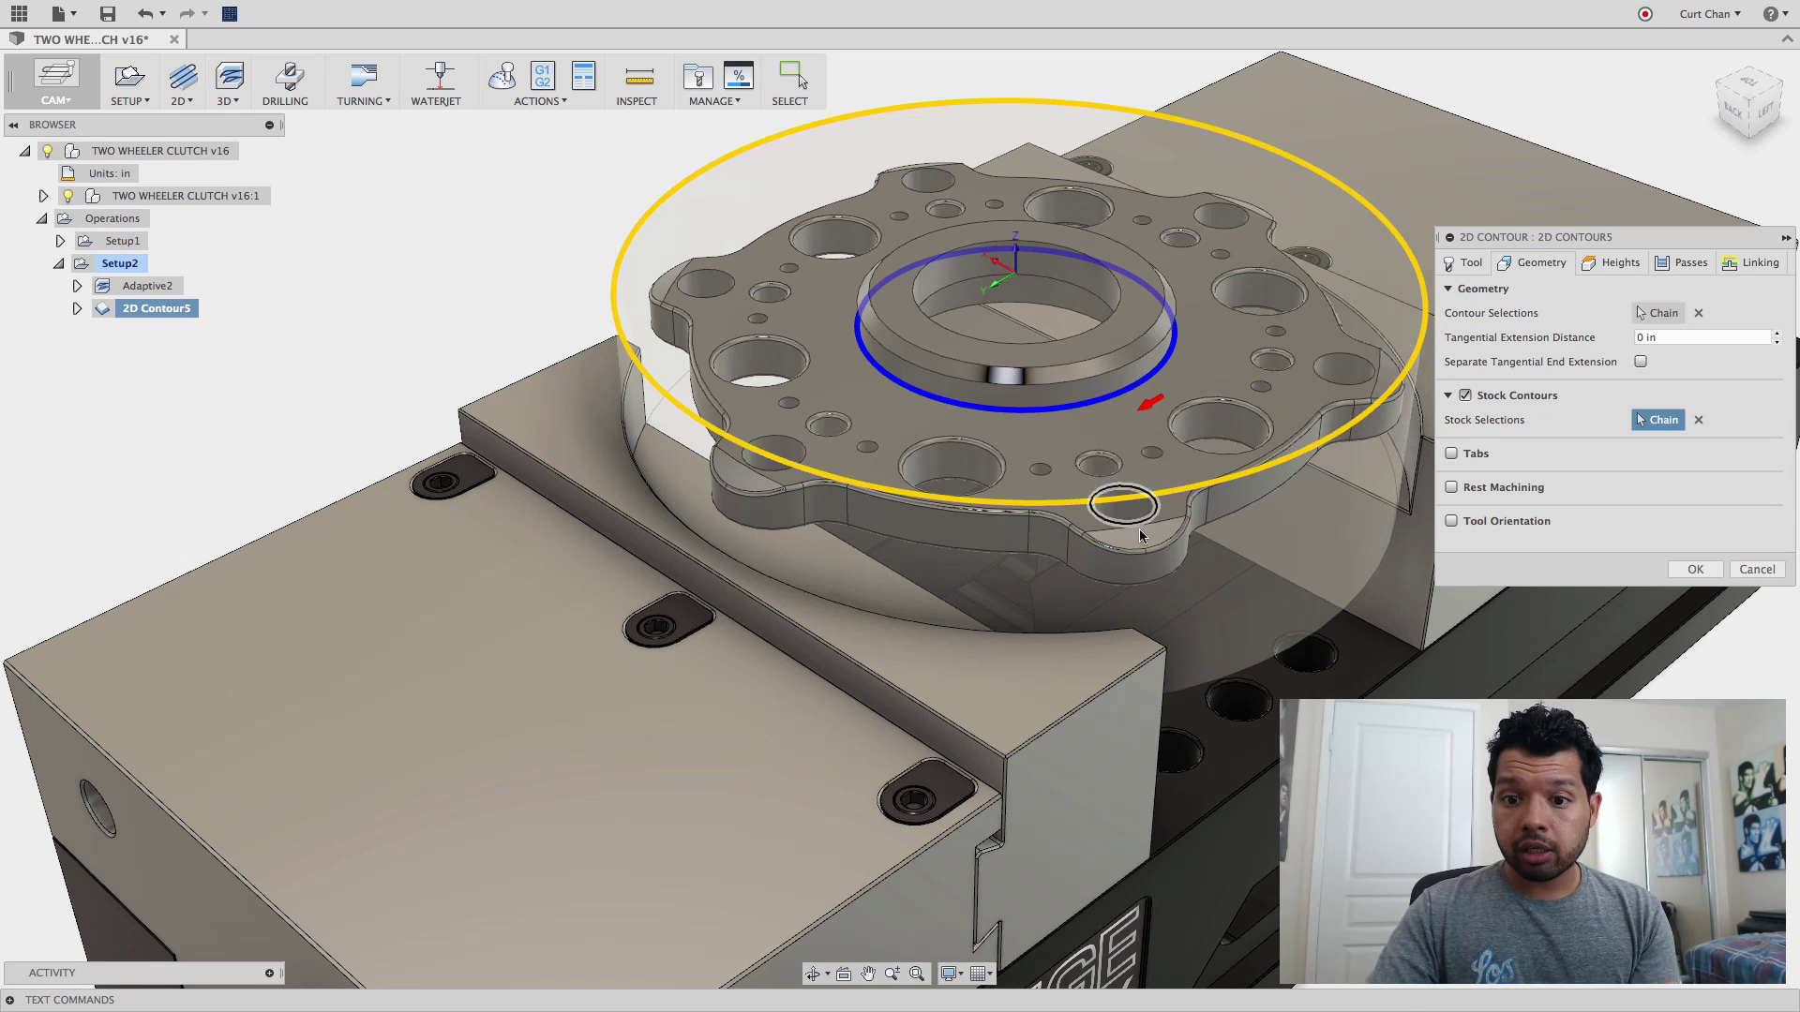
pyautogui.click(1636, 421)
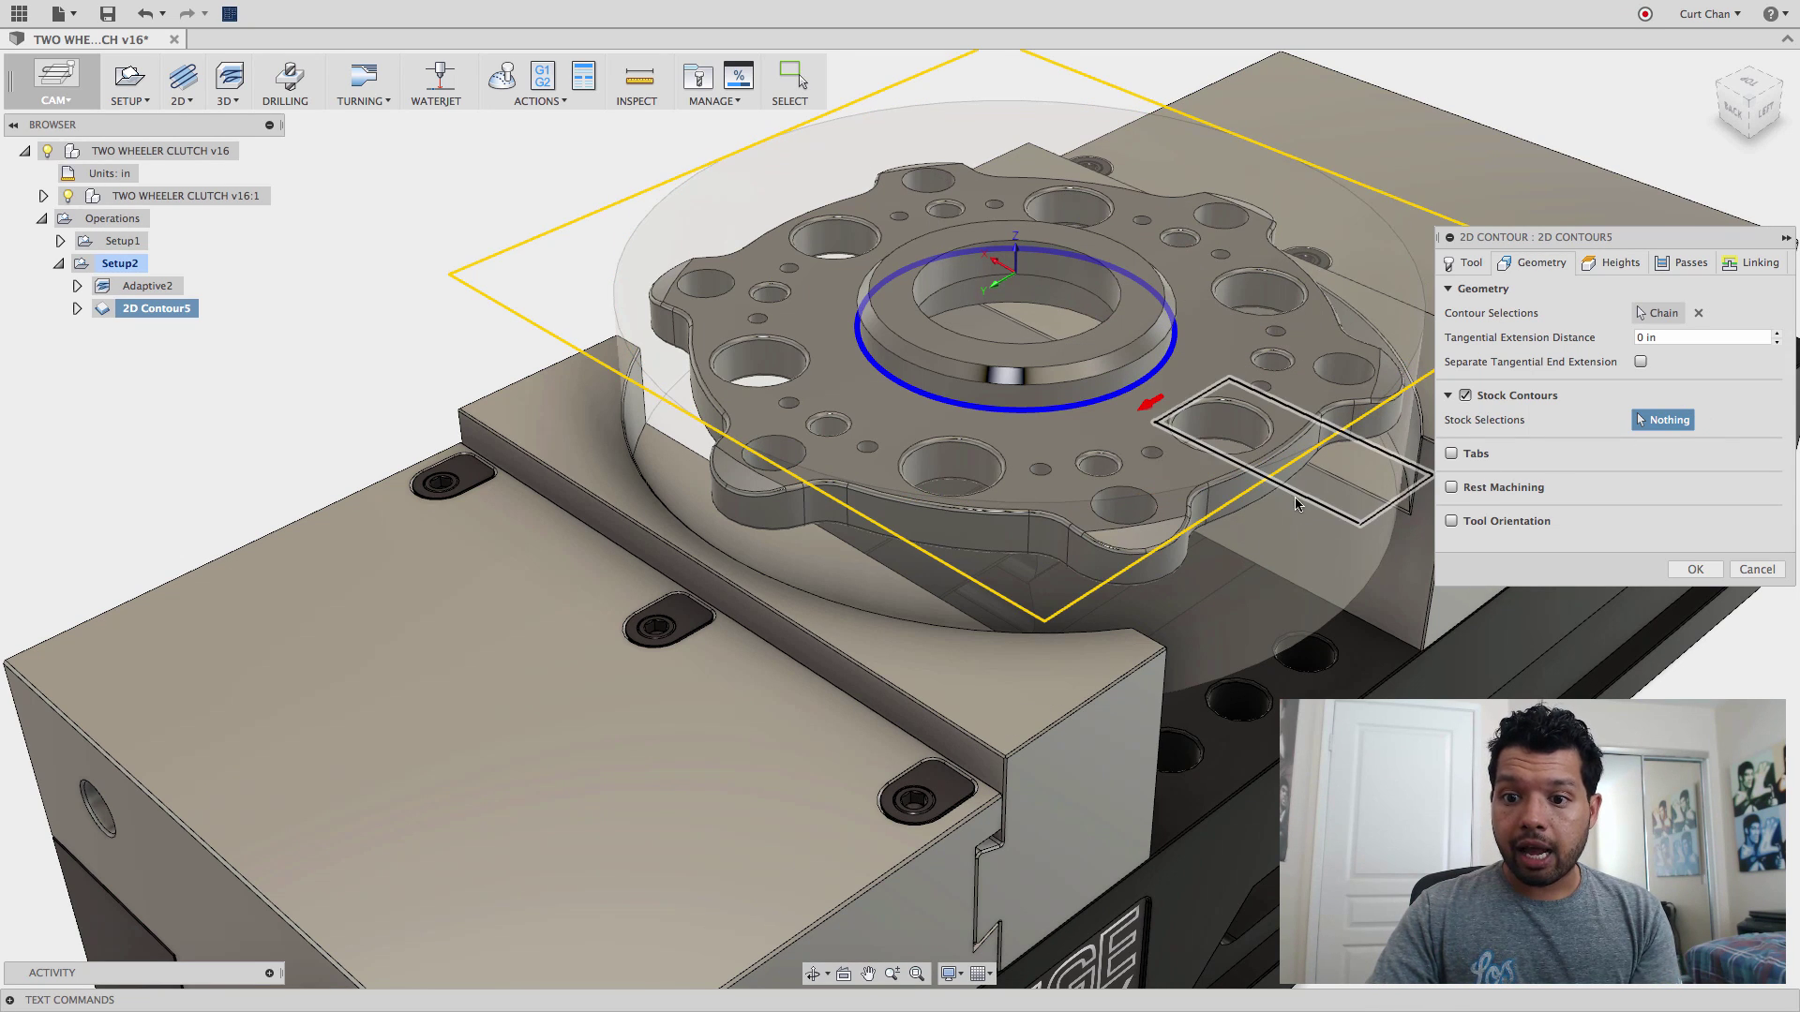
pyautogui.click(1283, 491)
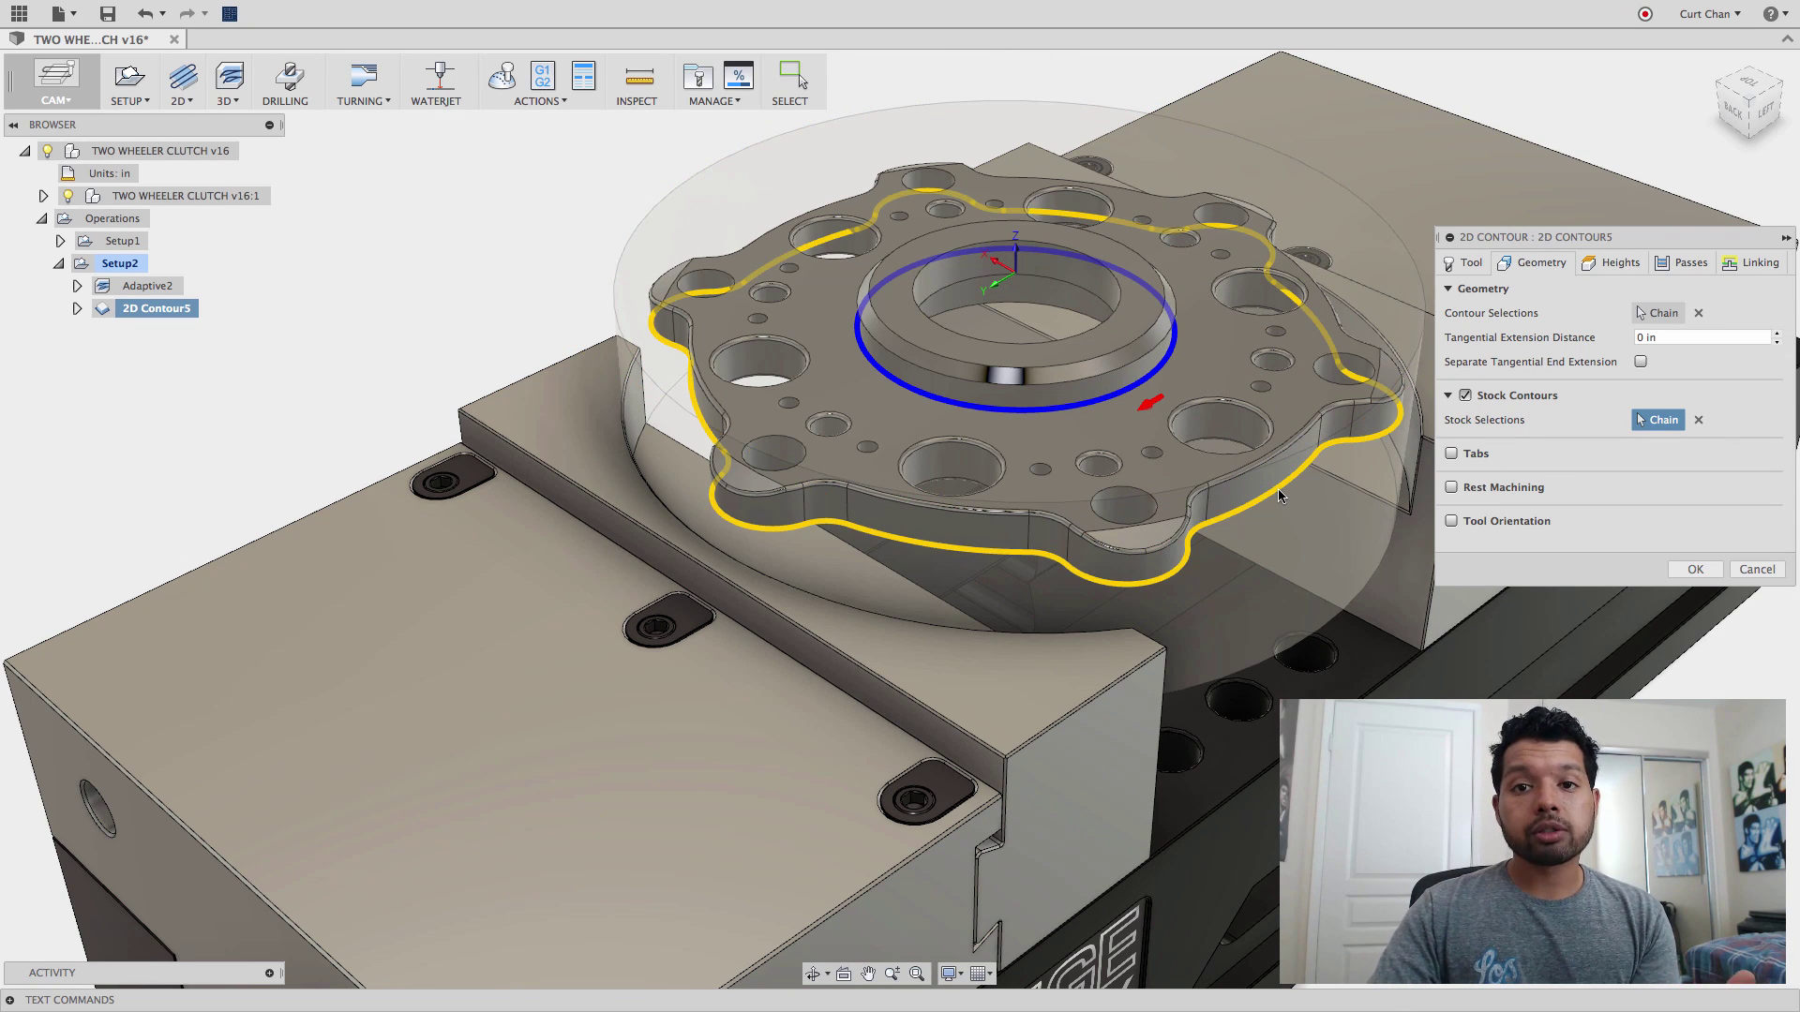
# Step: Generate the contour, then untick Stock Contours on 2D Contour5 and regenerate it
pyautogui.click(1681, 570)
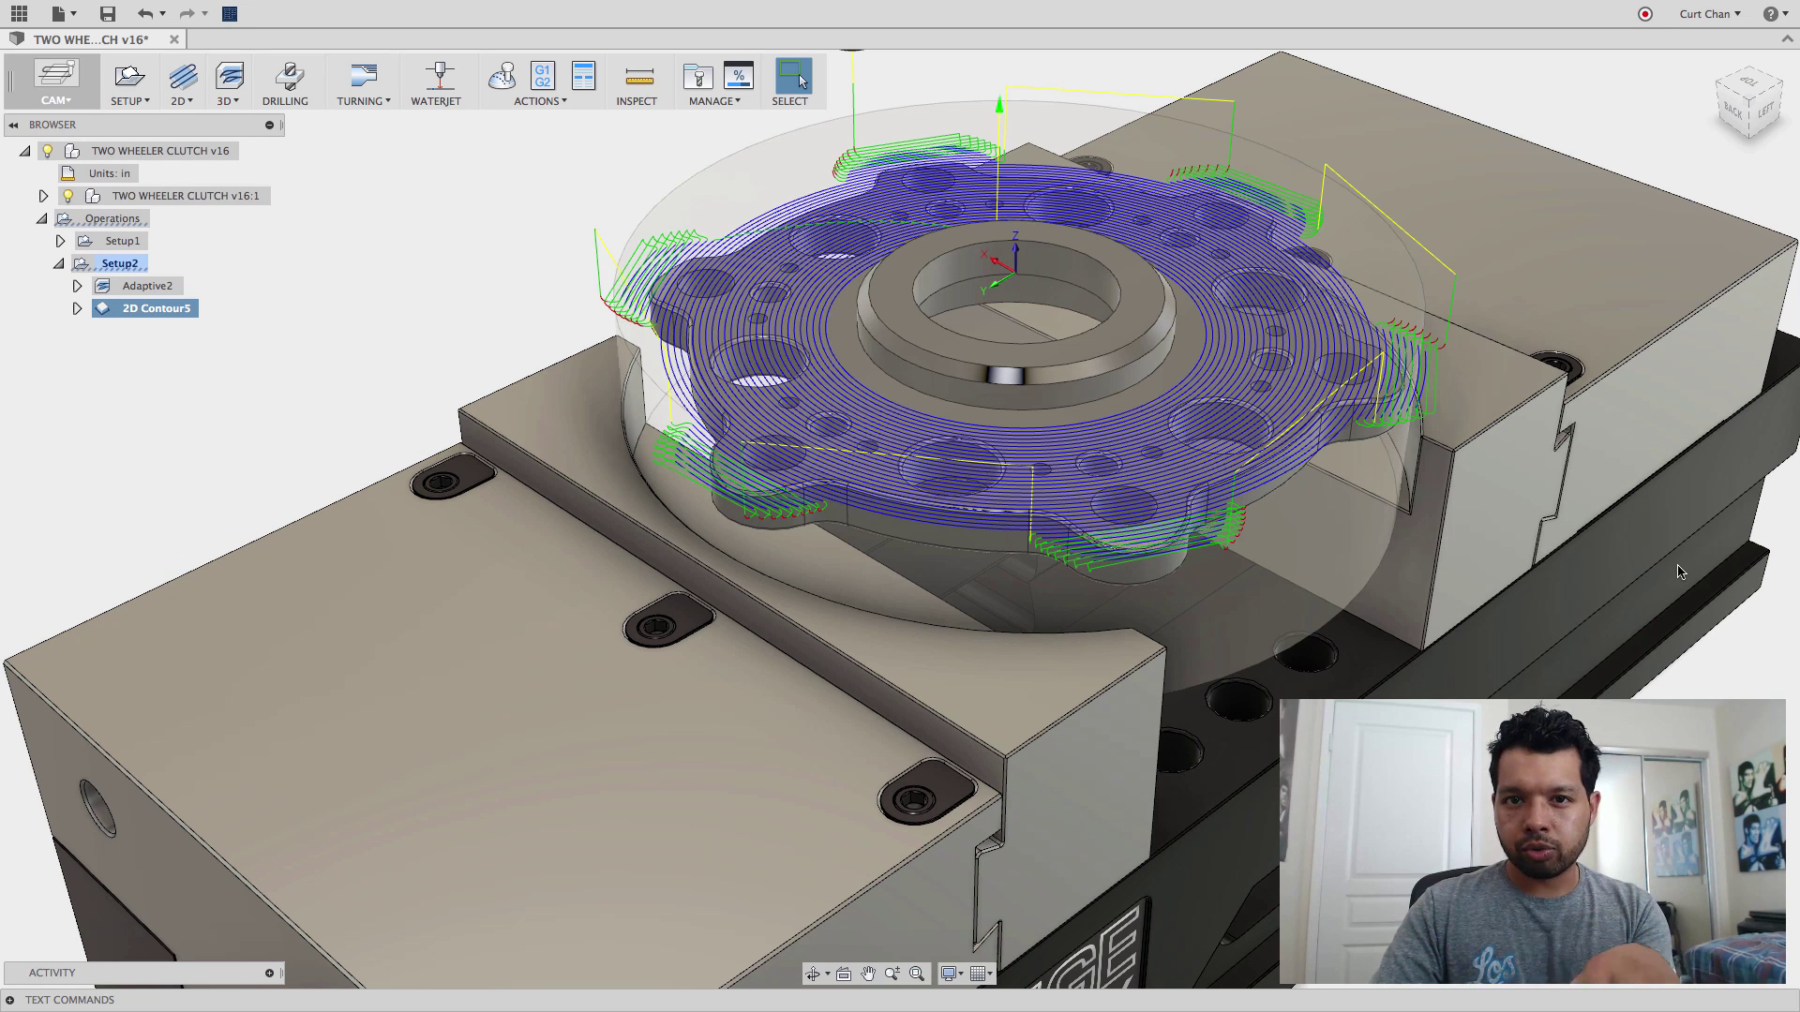
pyautogui.rightClick(183, 313)
pyautogui.click(215, 330)
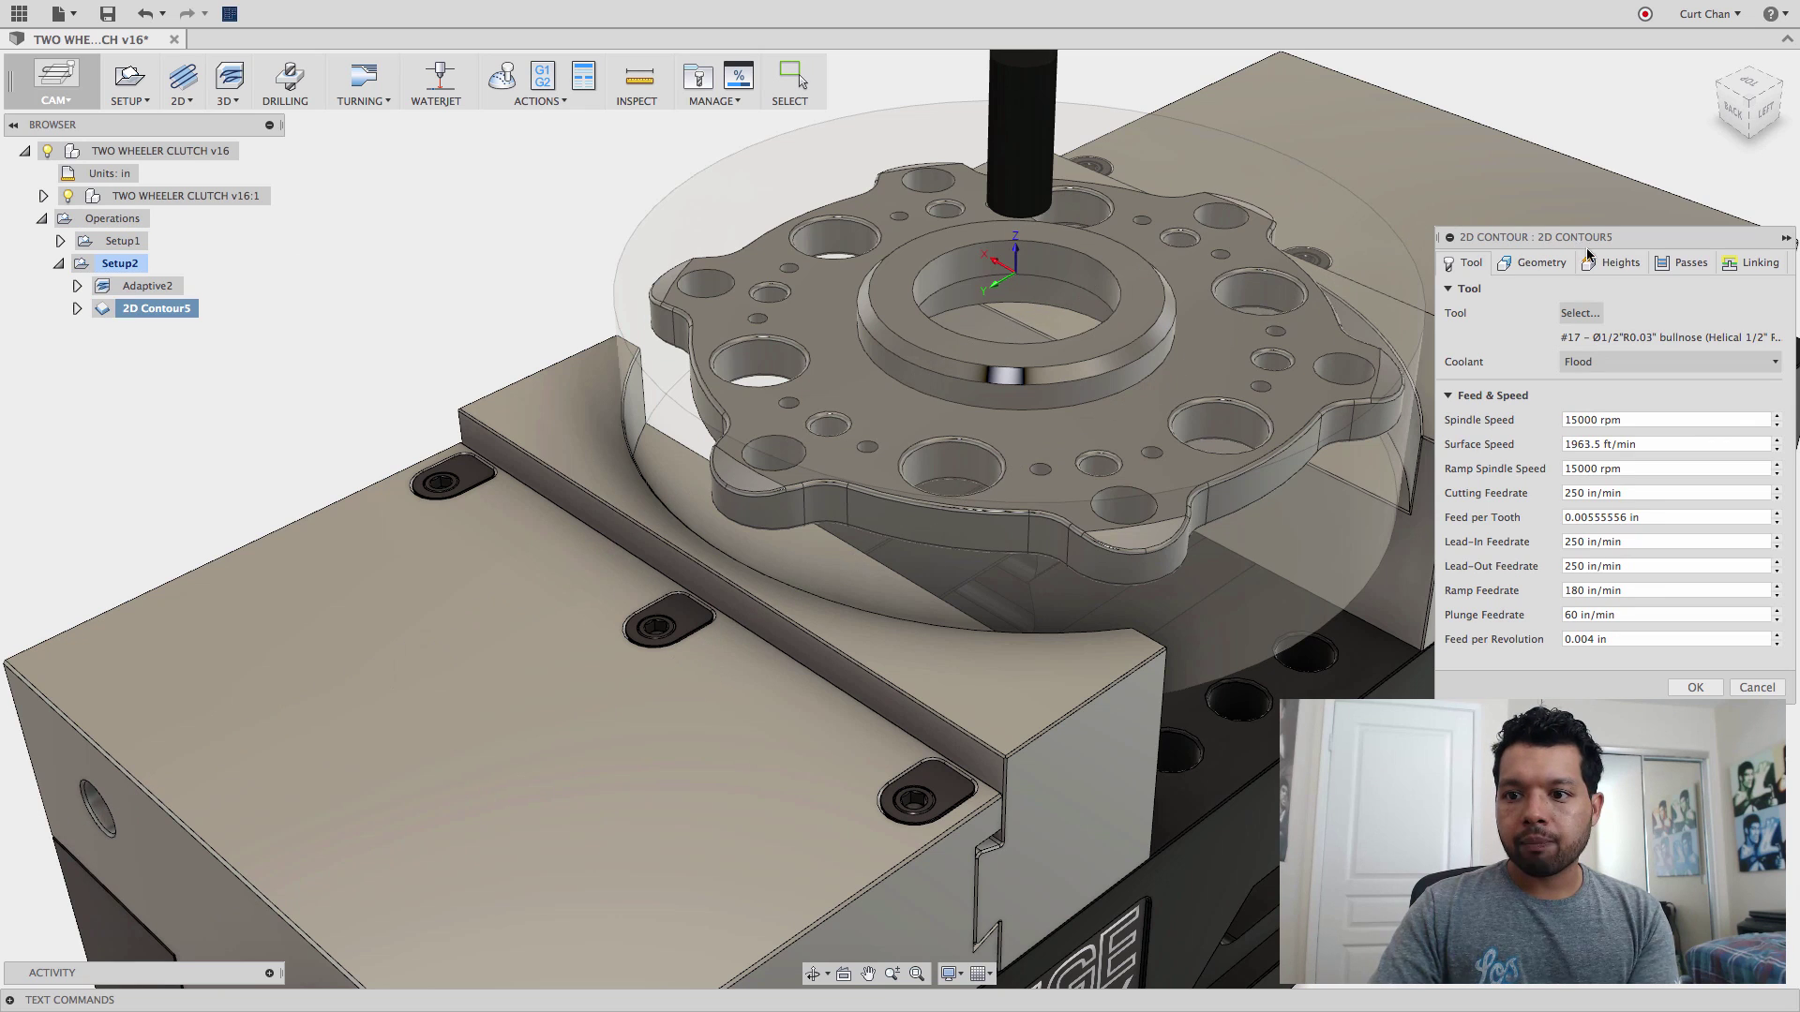
pyautogui.click(1541, 263)
pyautogui.click(1465, 397)
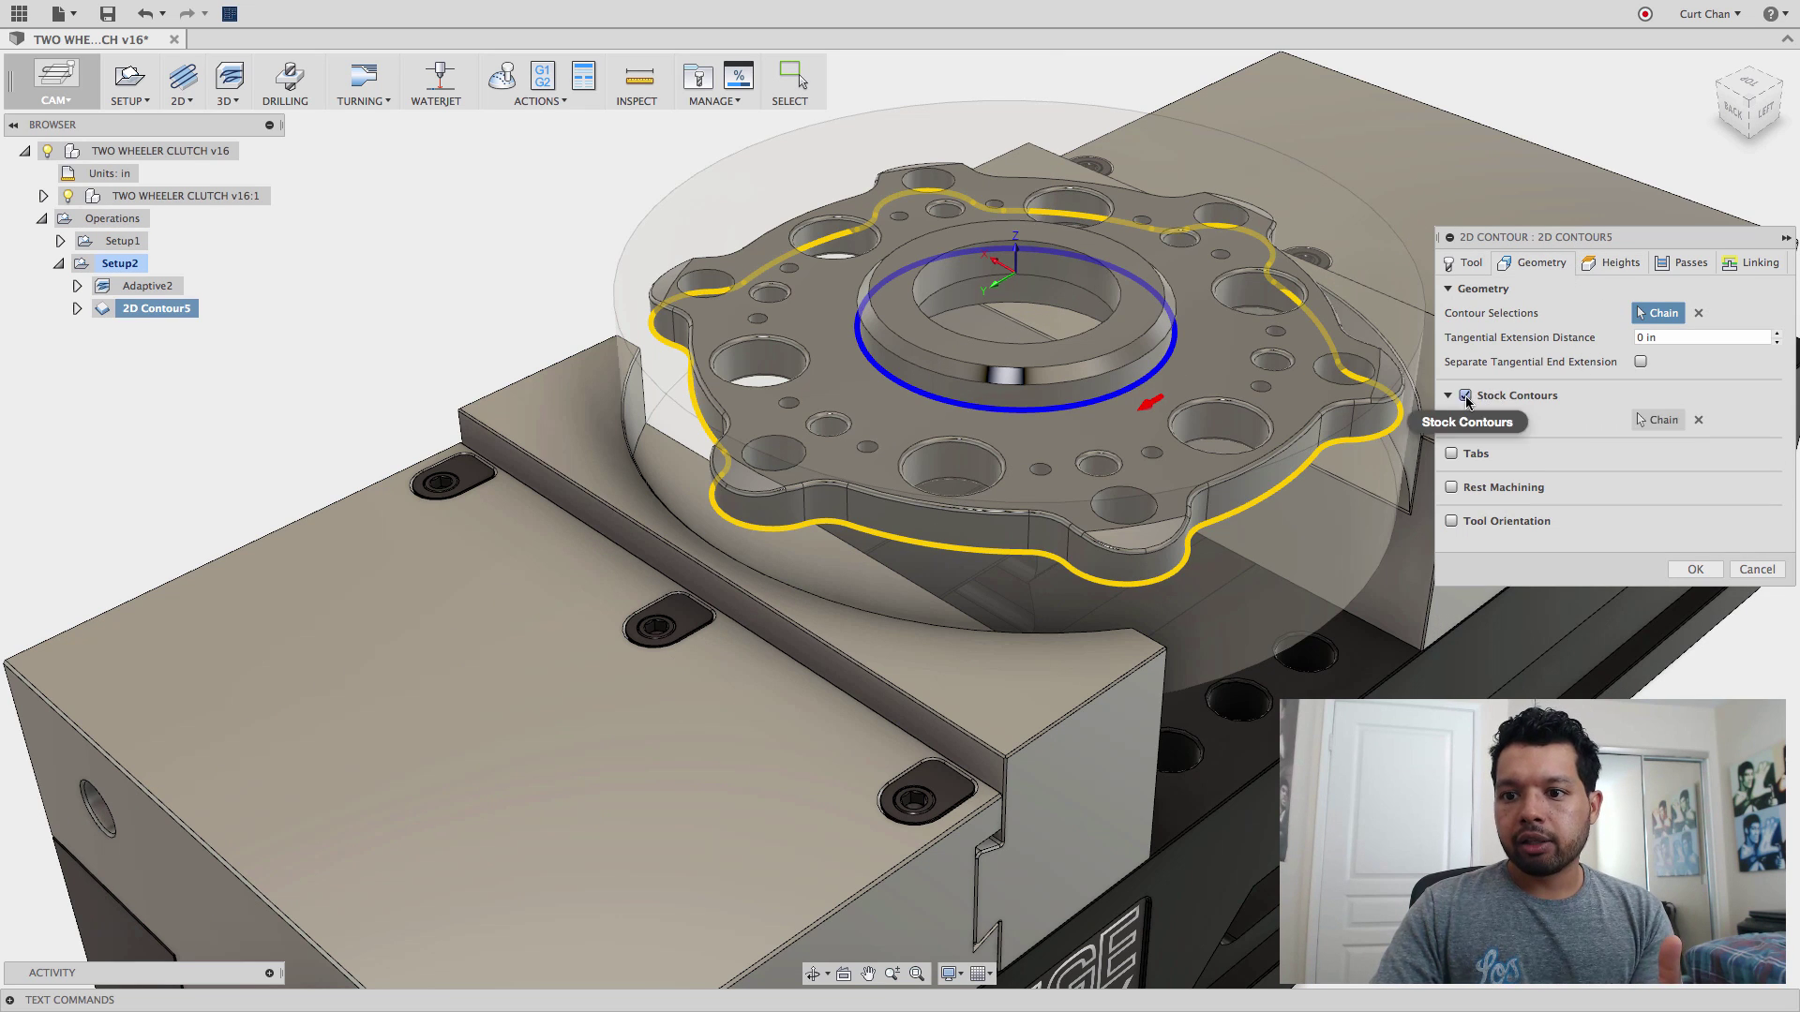
pyautogui.click(1465, 396)
pyautogui.click(1694, 565)
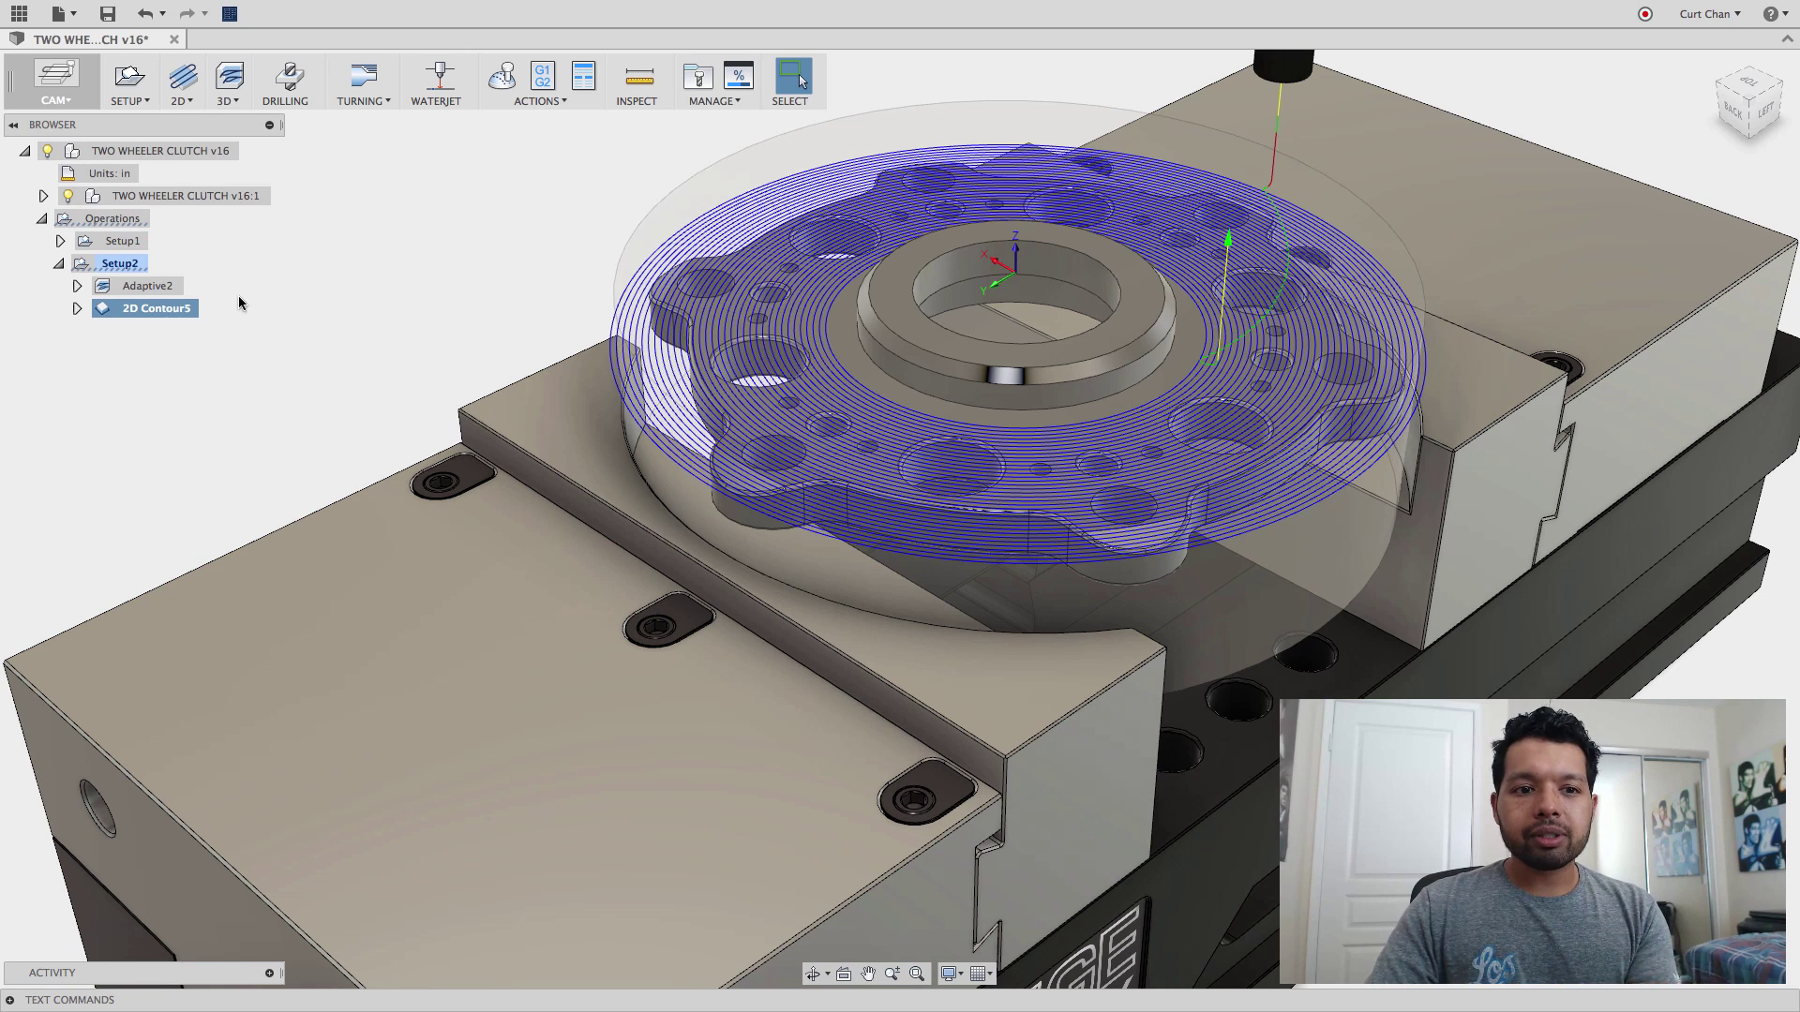
pyautogui.rightClick(182, 308)
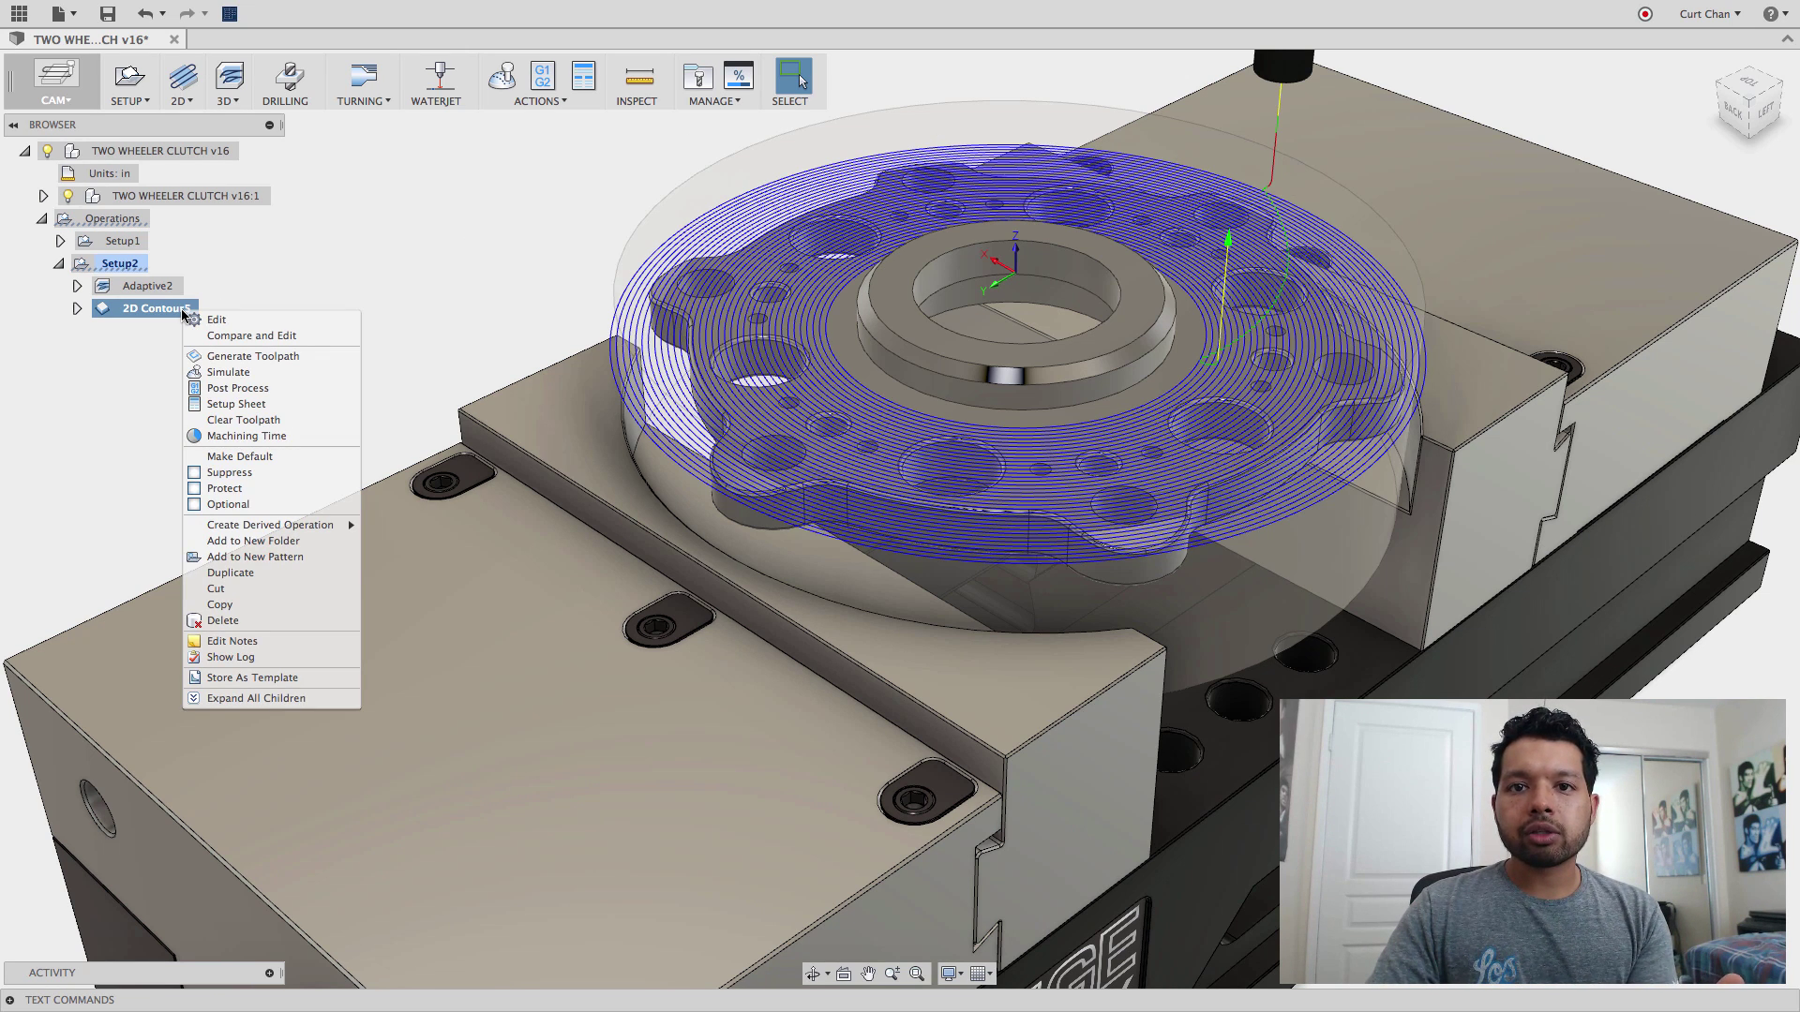
pyautogui.click(245, 436)
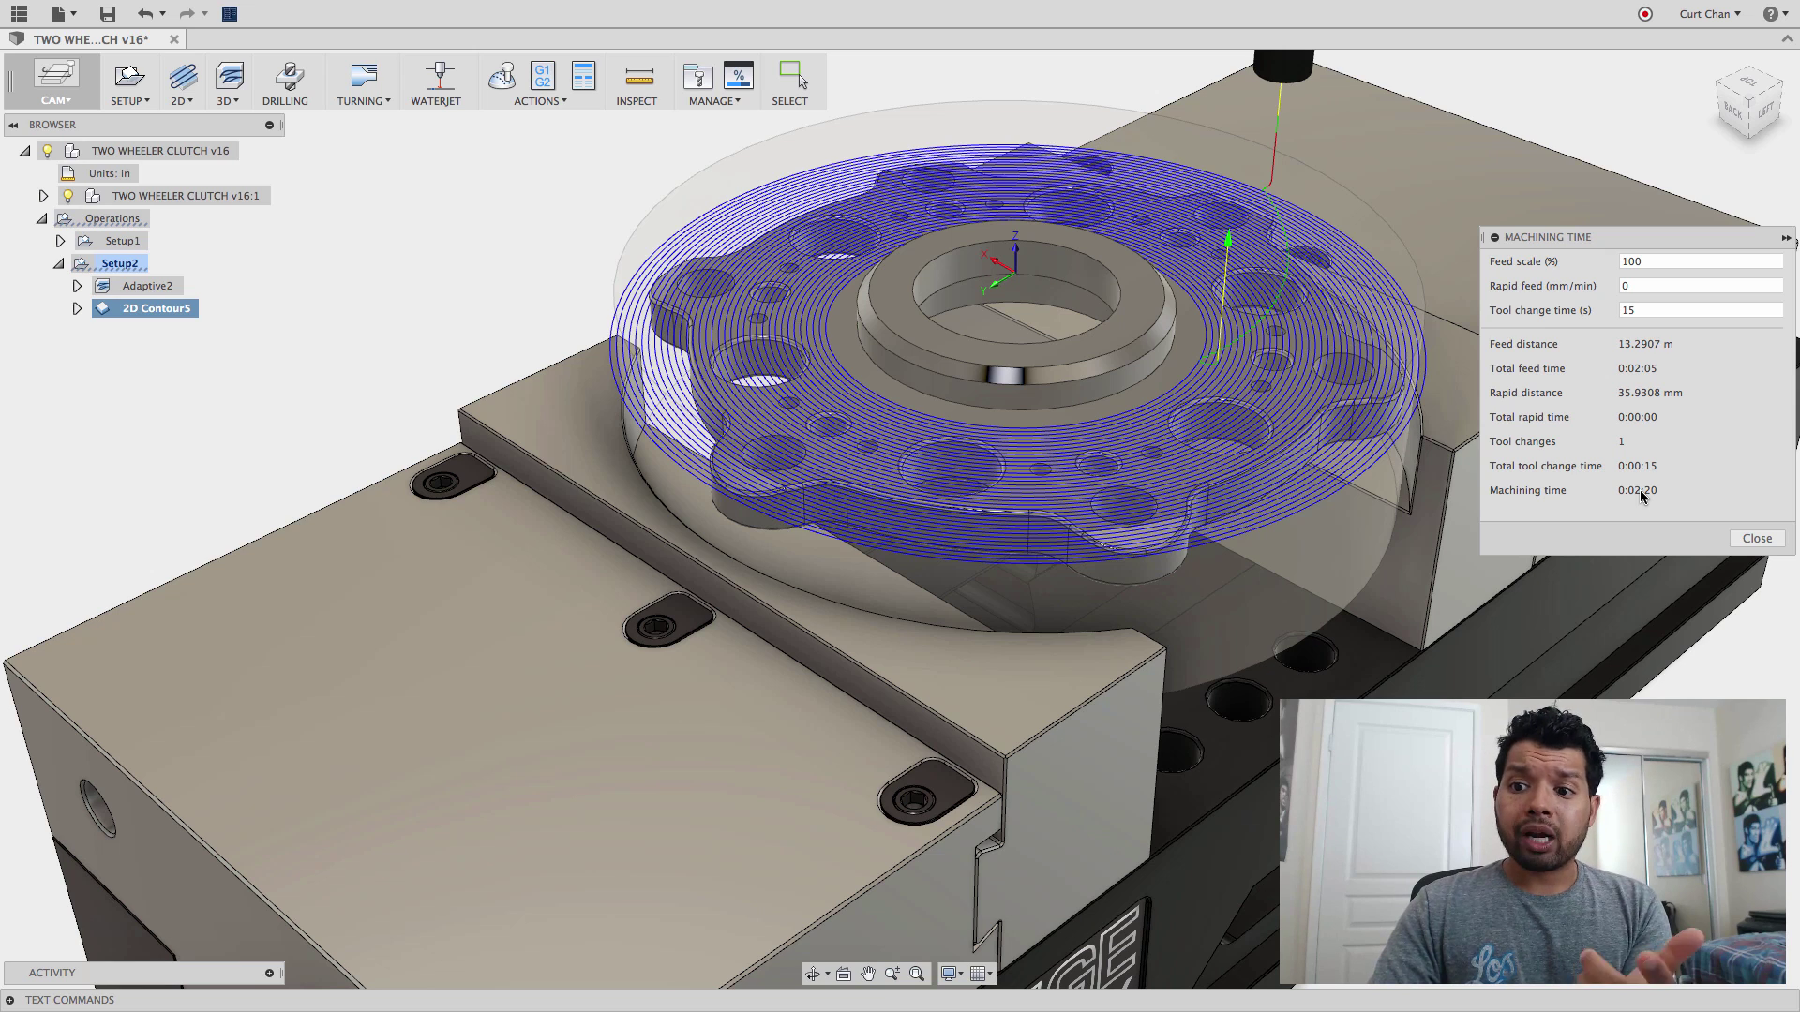
pyautogui.click(1752, 539)
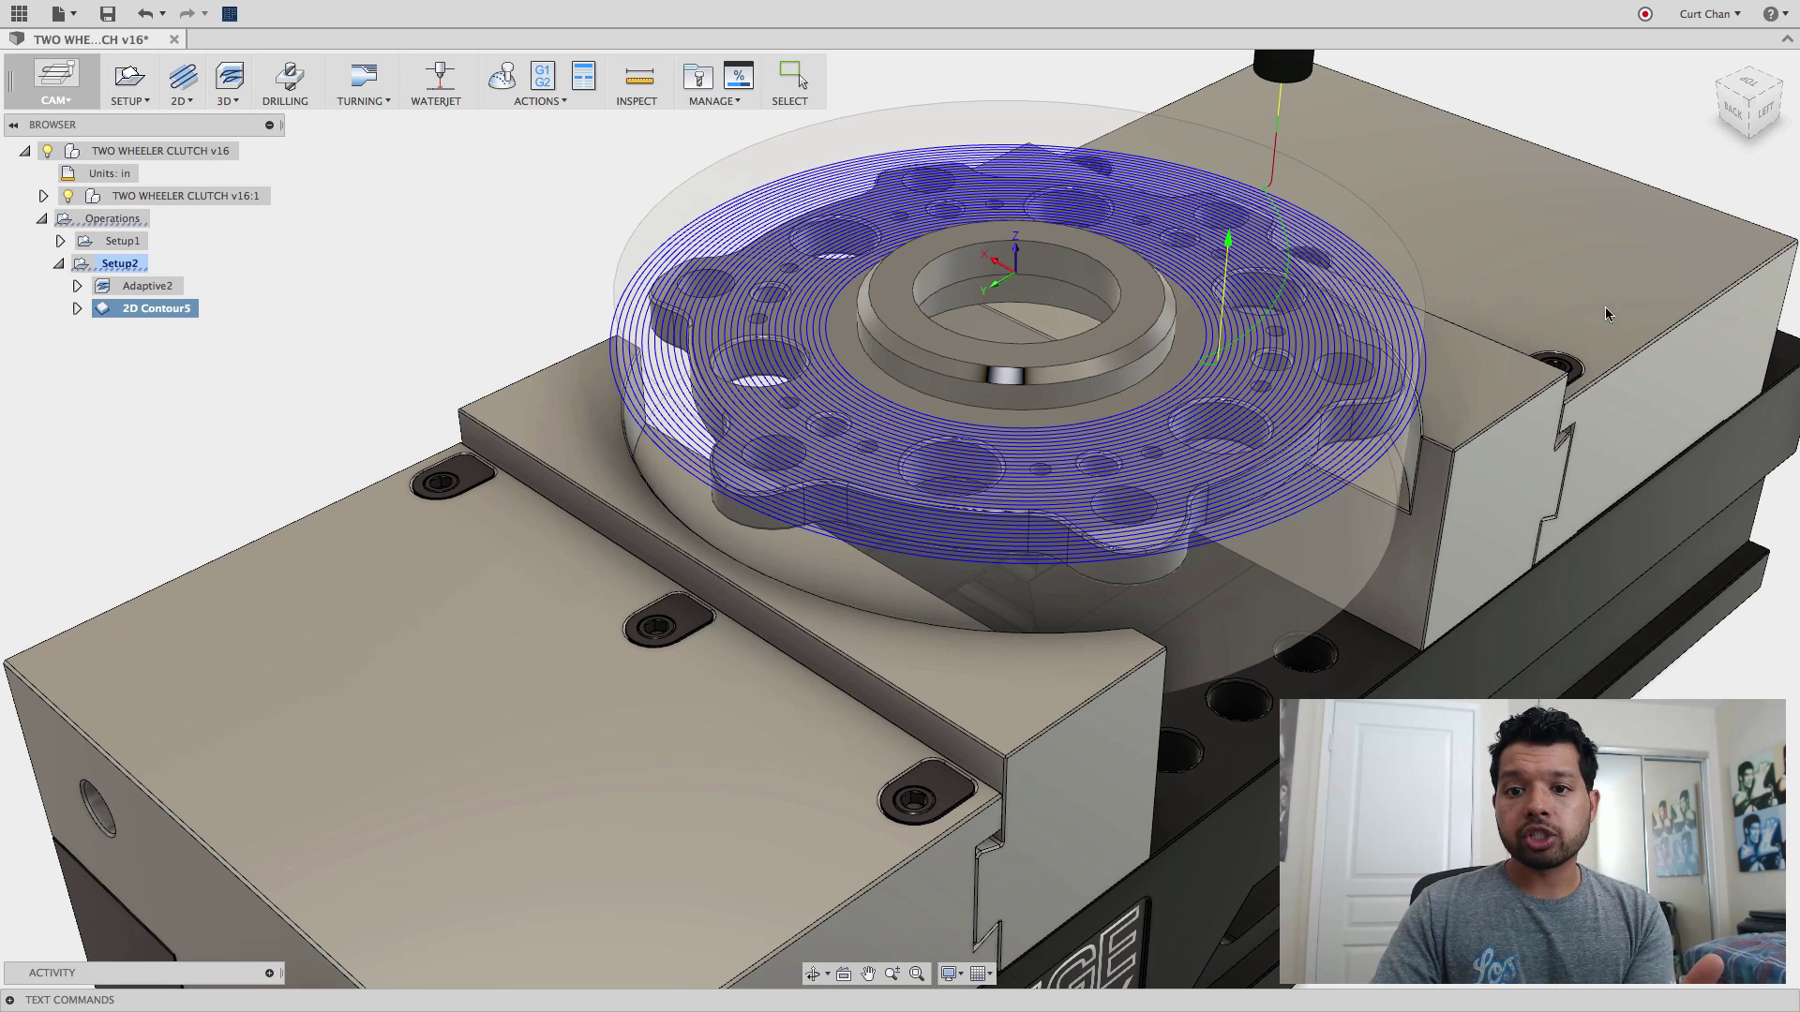
# Step: Suppress the 2D Contour5 operation, confirming the warning
pyautogui.rightClick(161, 314)
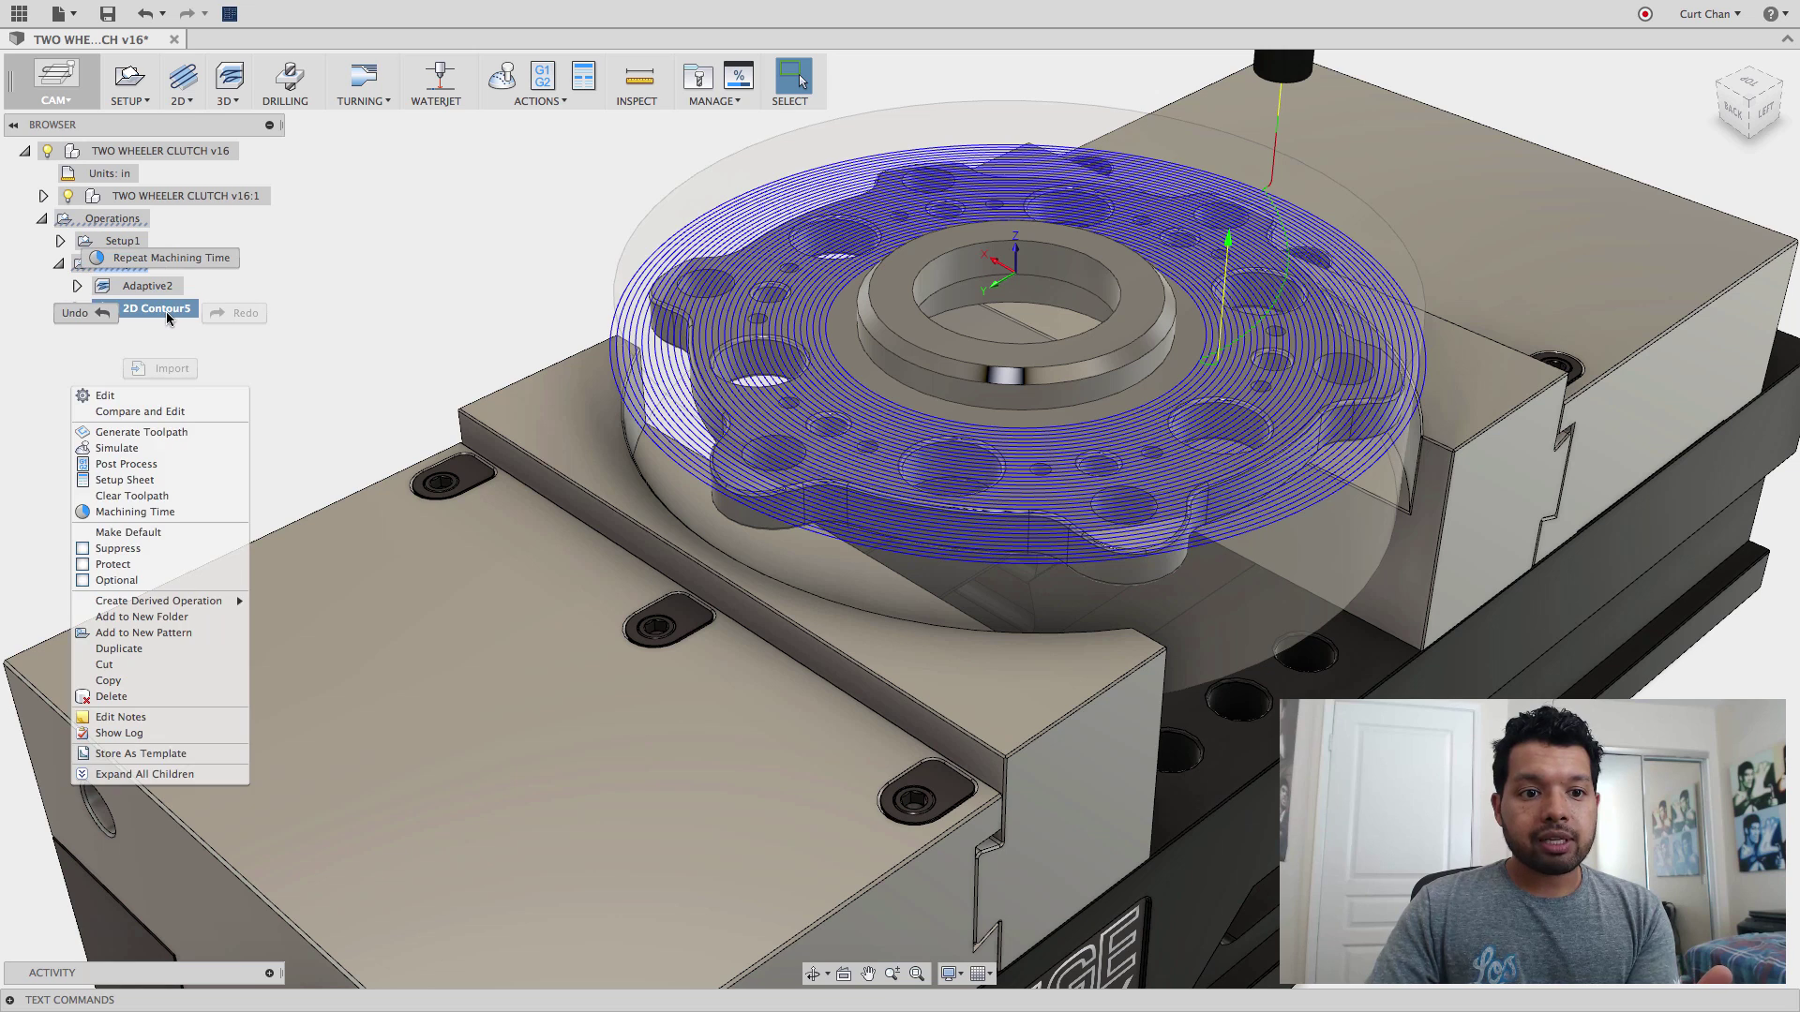
pyautogui.click(200, 549)
pyautogui.click(1055, 535)
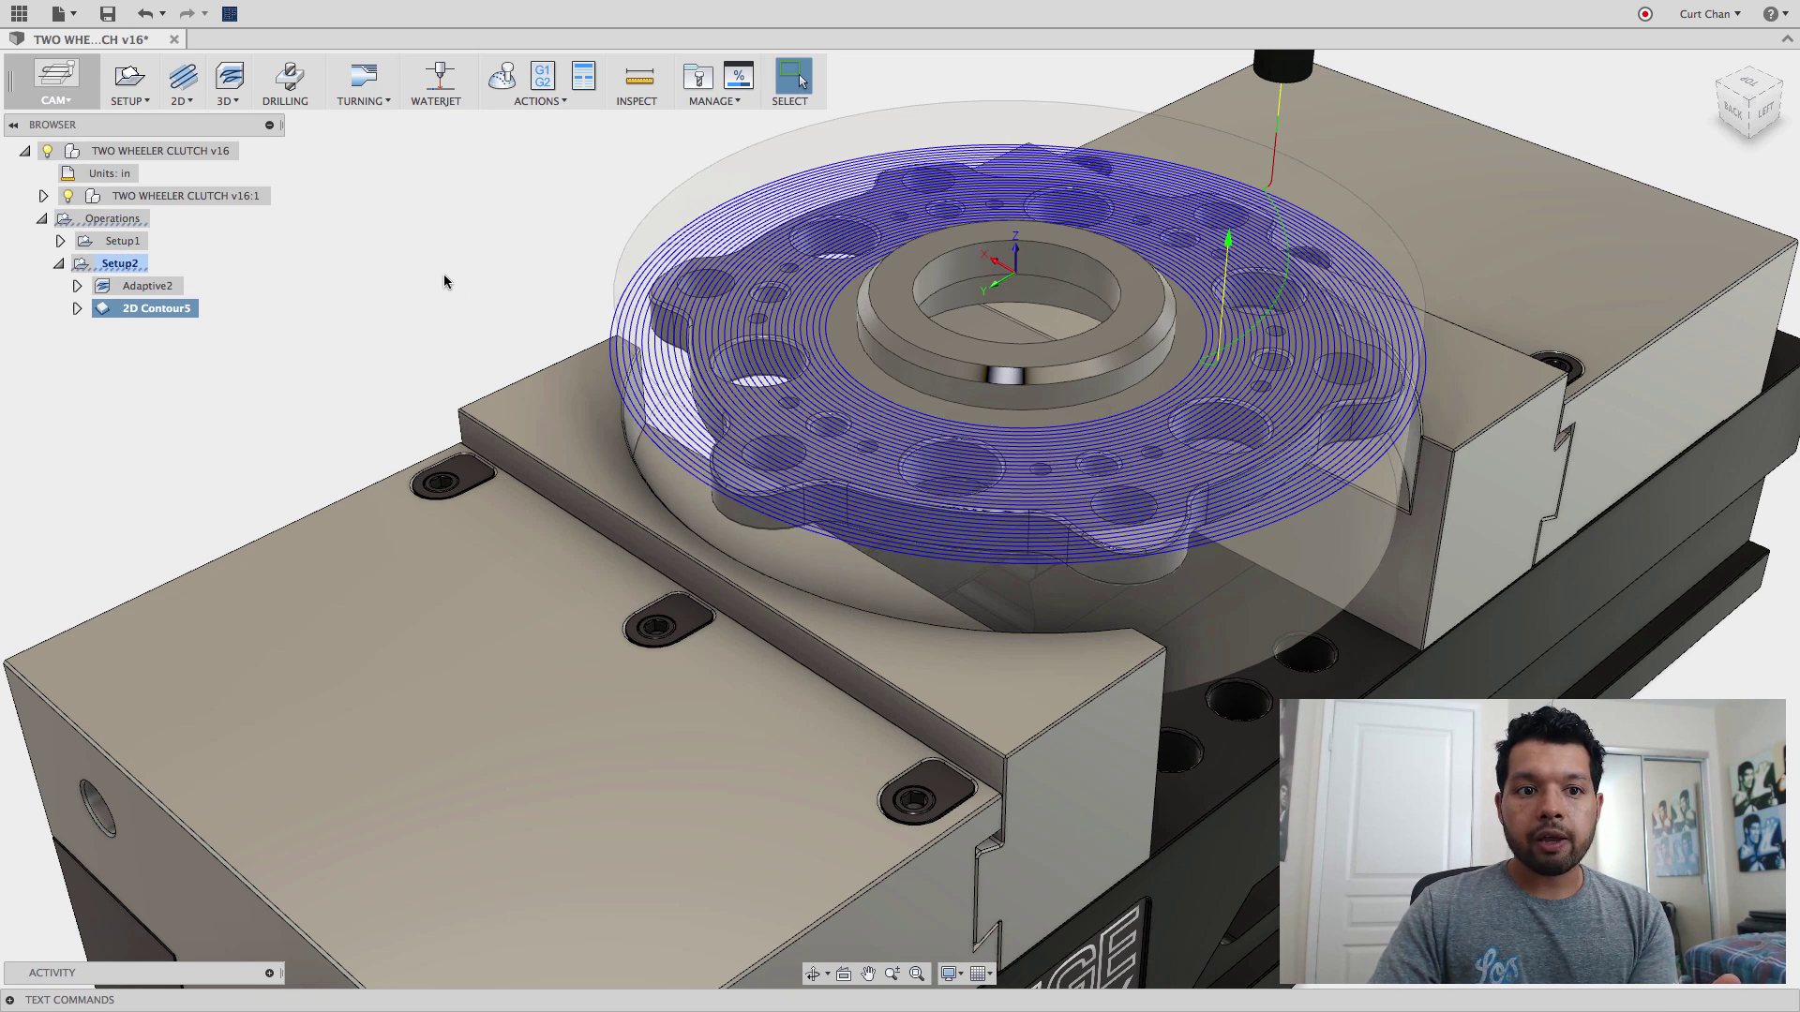
# Step: Add a 3D Horizontal finishing operation and generate it with default pass settings
pyautogui.click(228, 98)
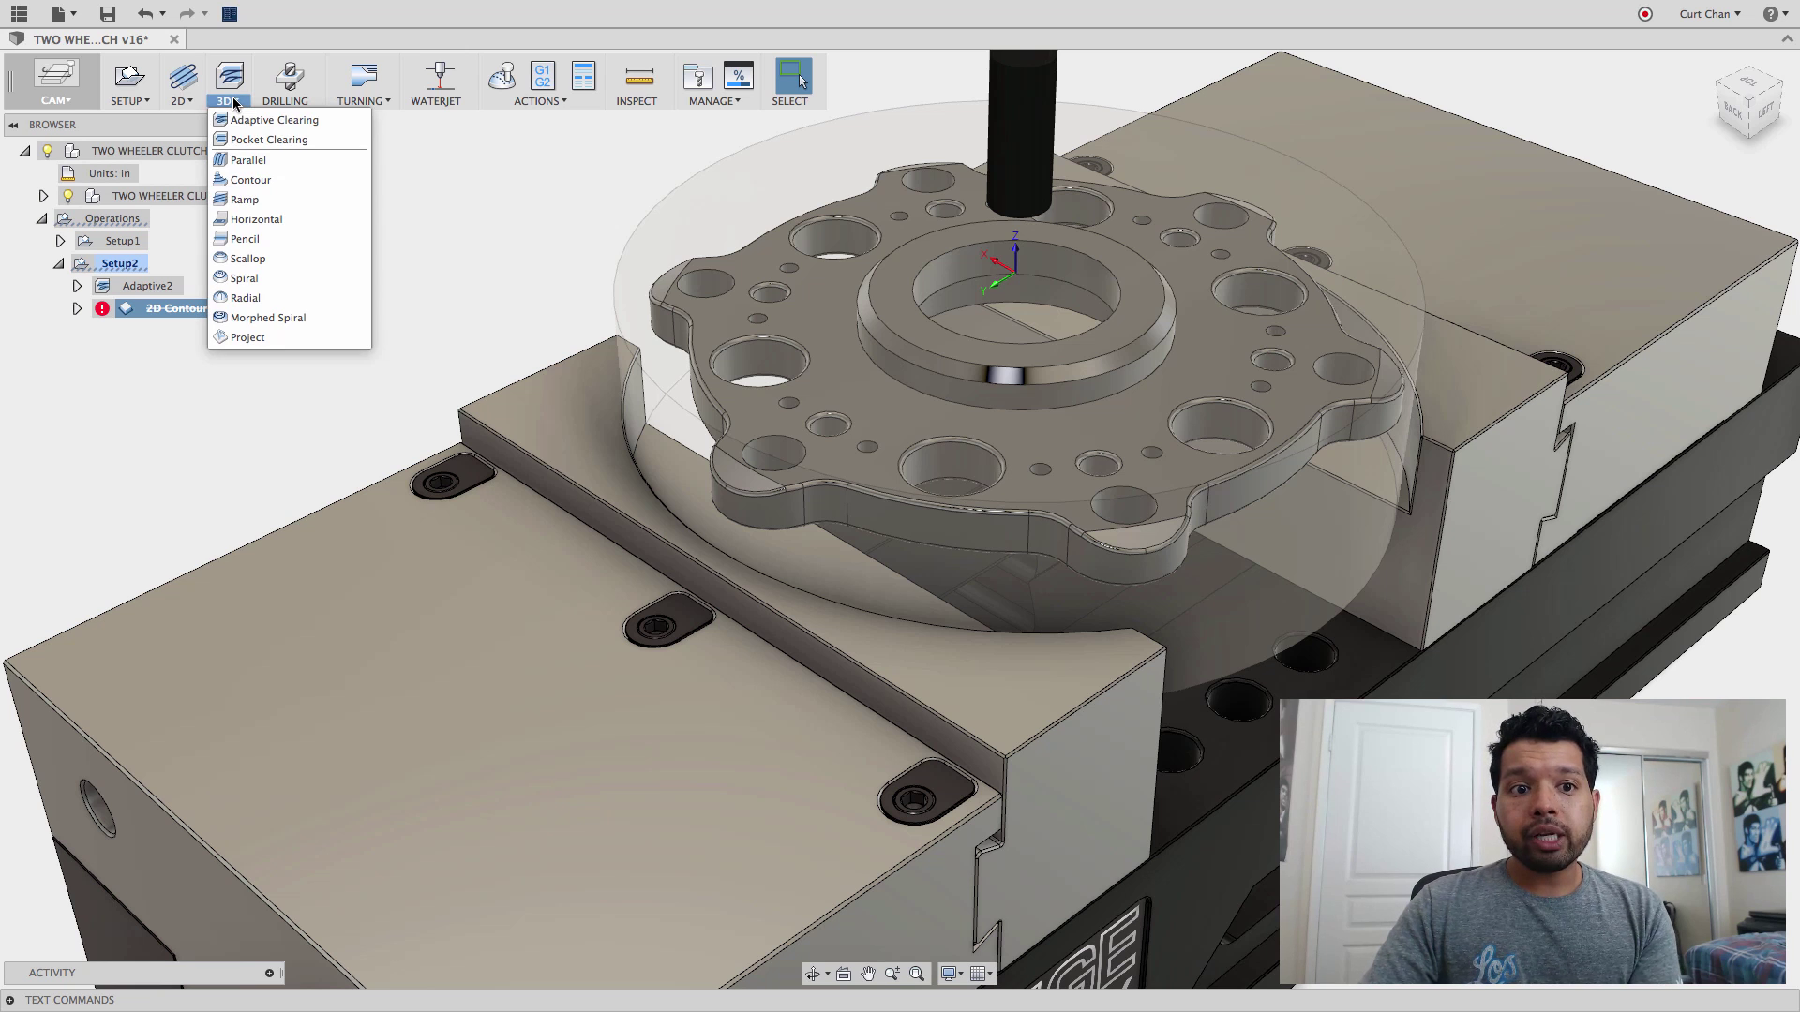
pyautogui.click(296, 216)
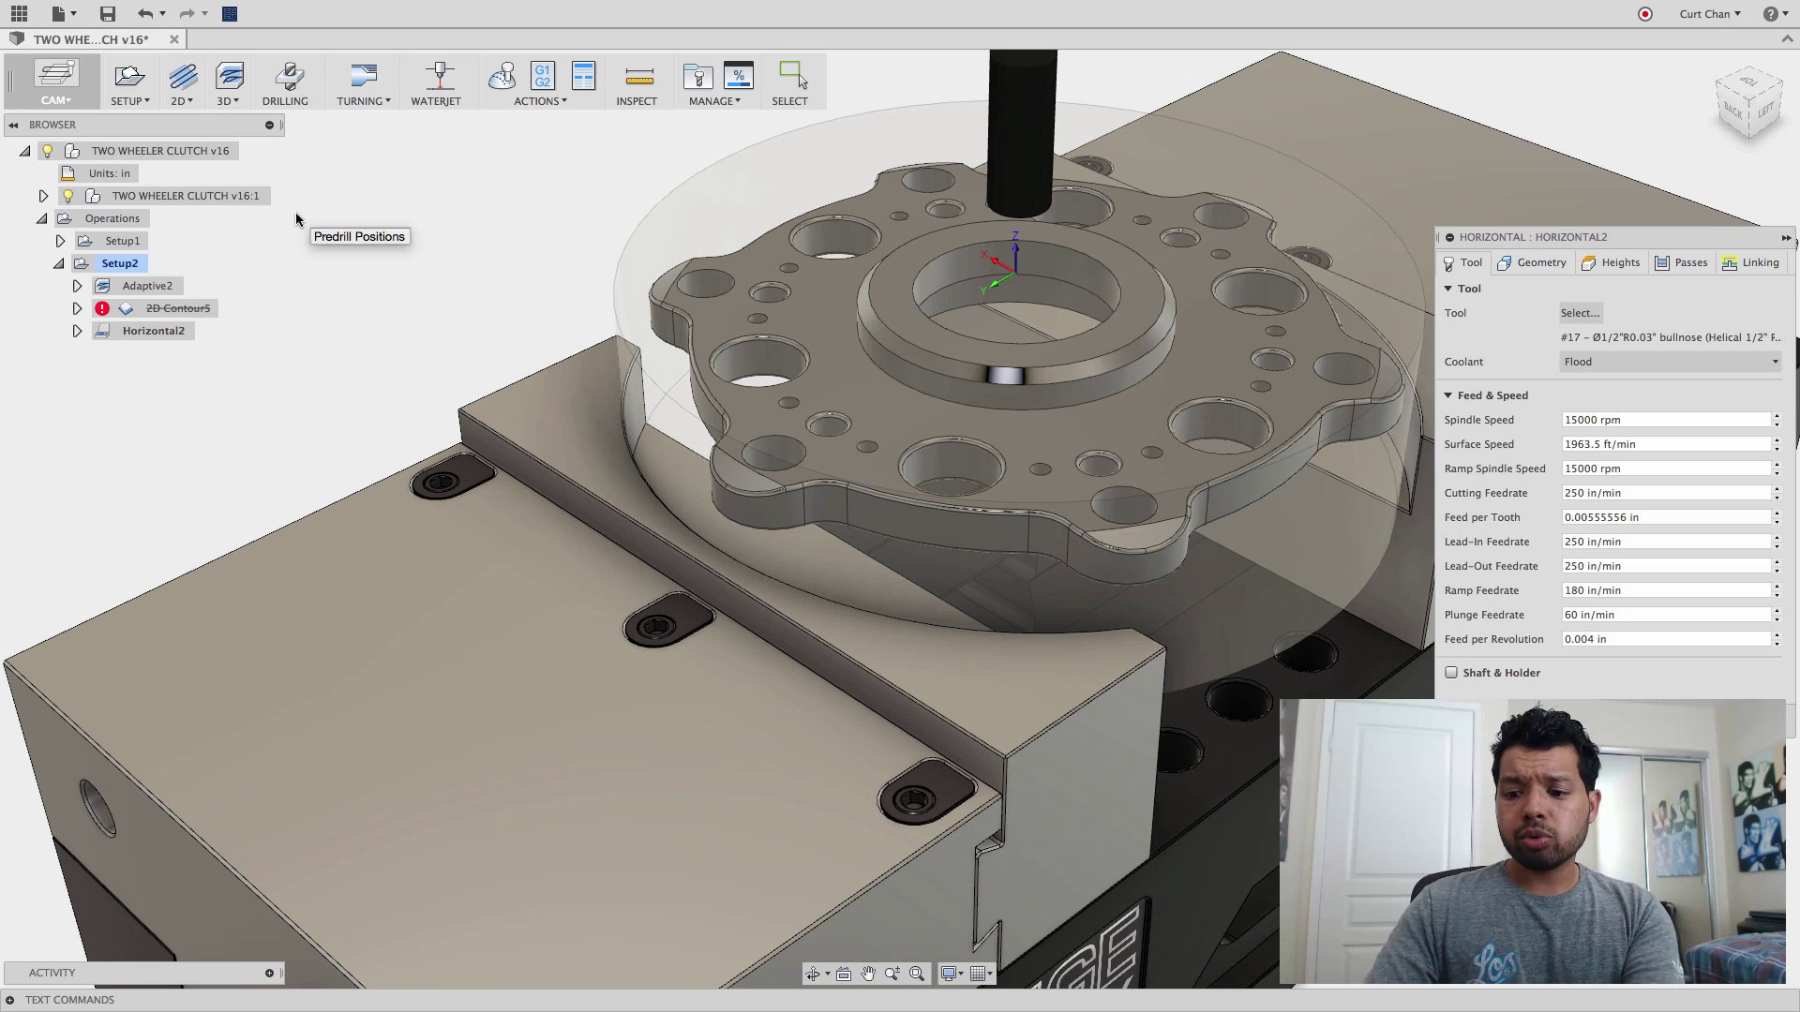
pyautogui.click(1691, 263)
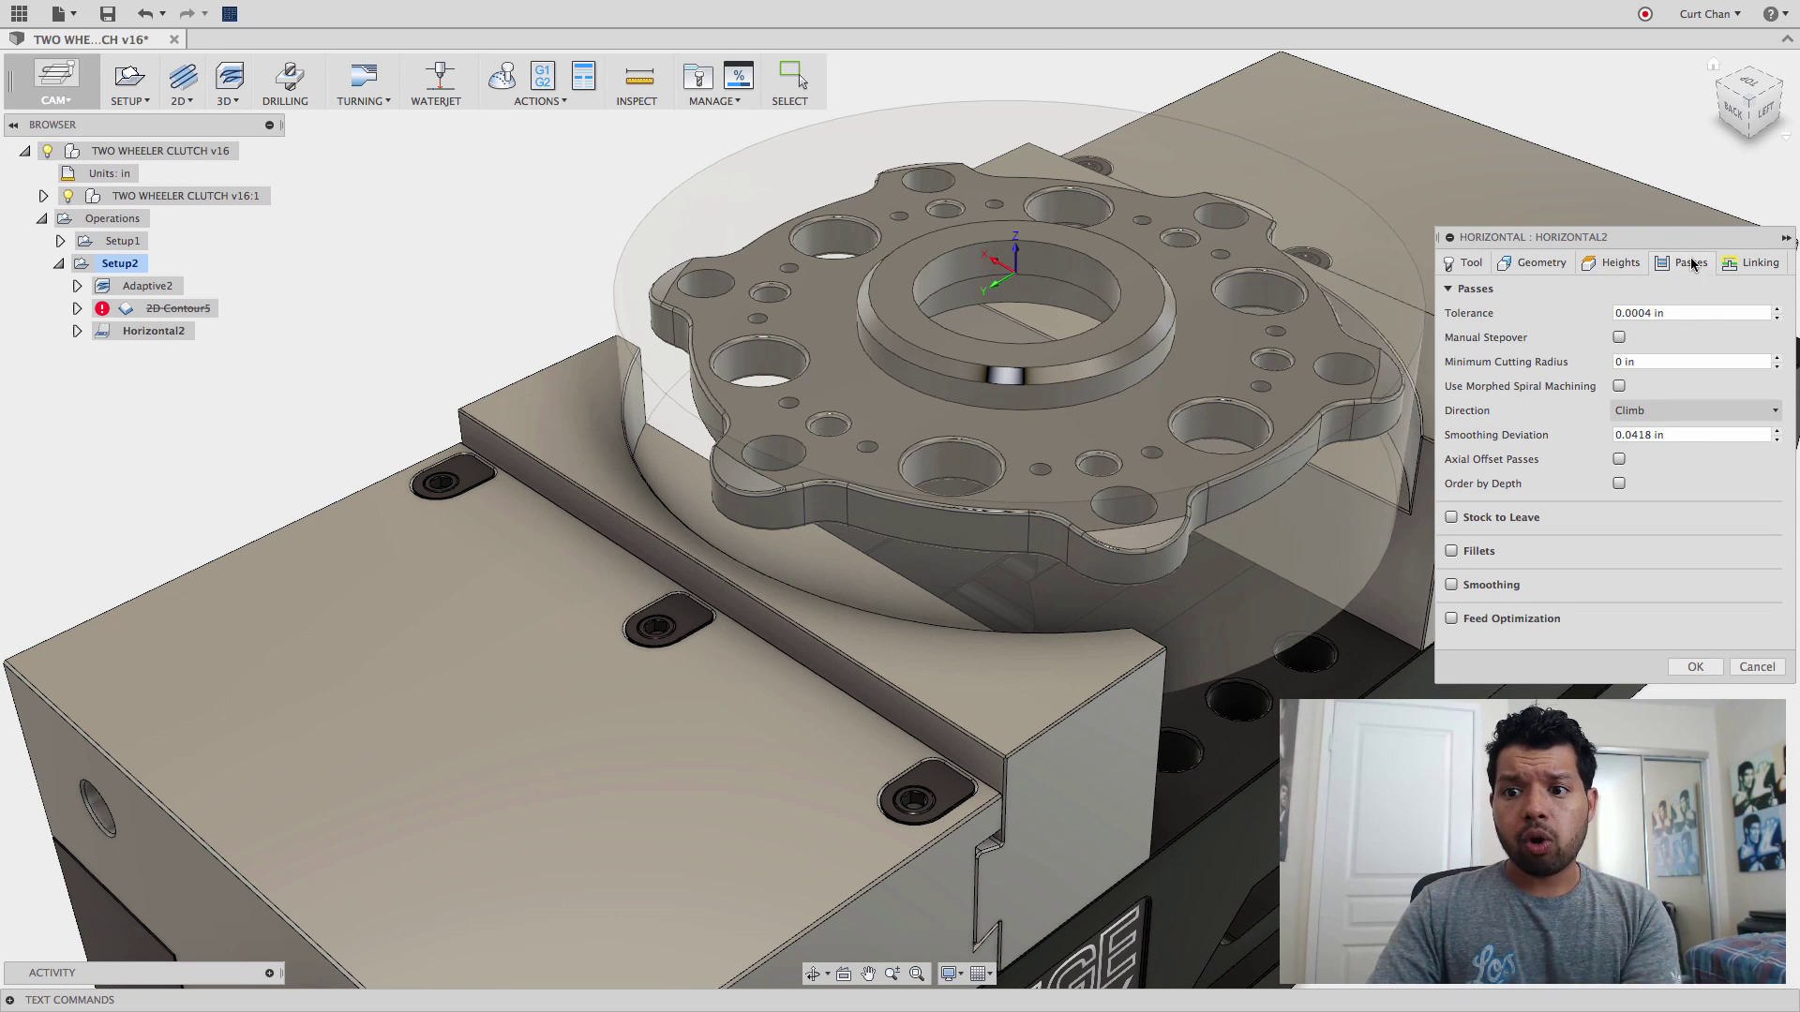
pyautogui.press('Return')
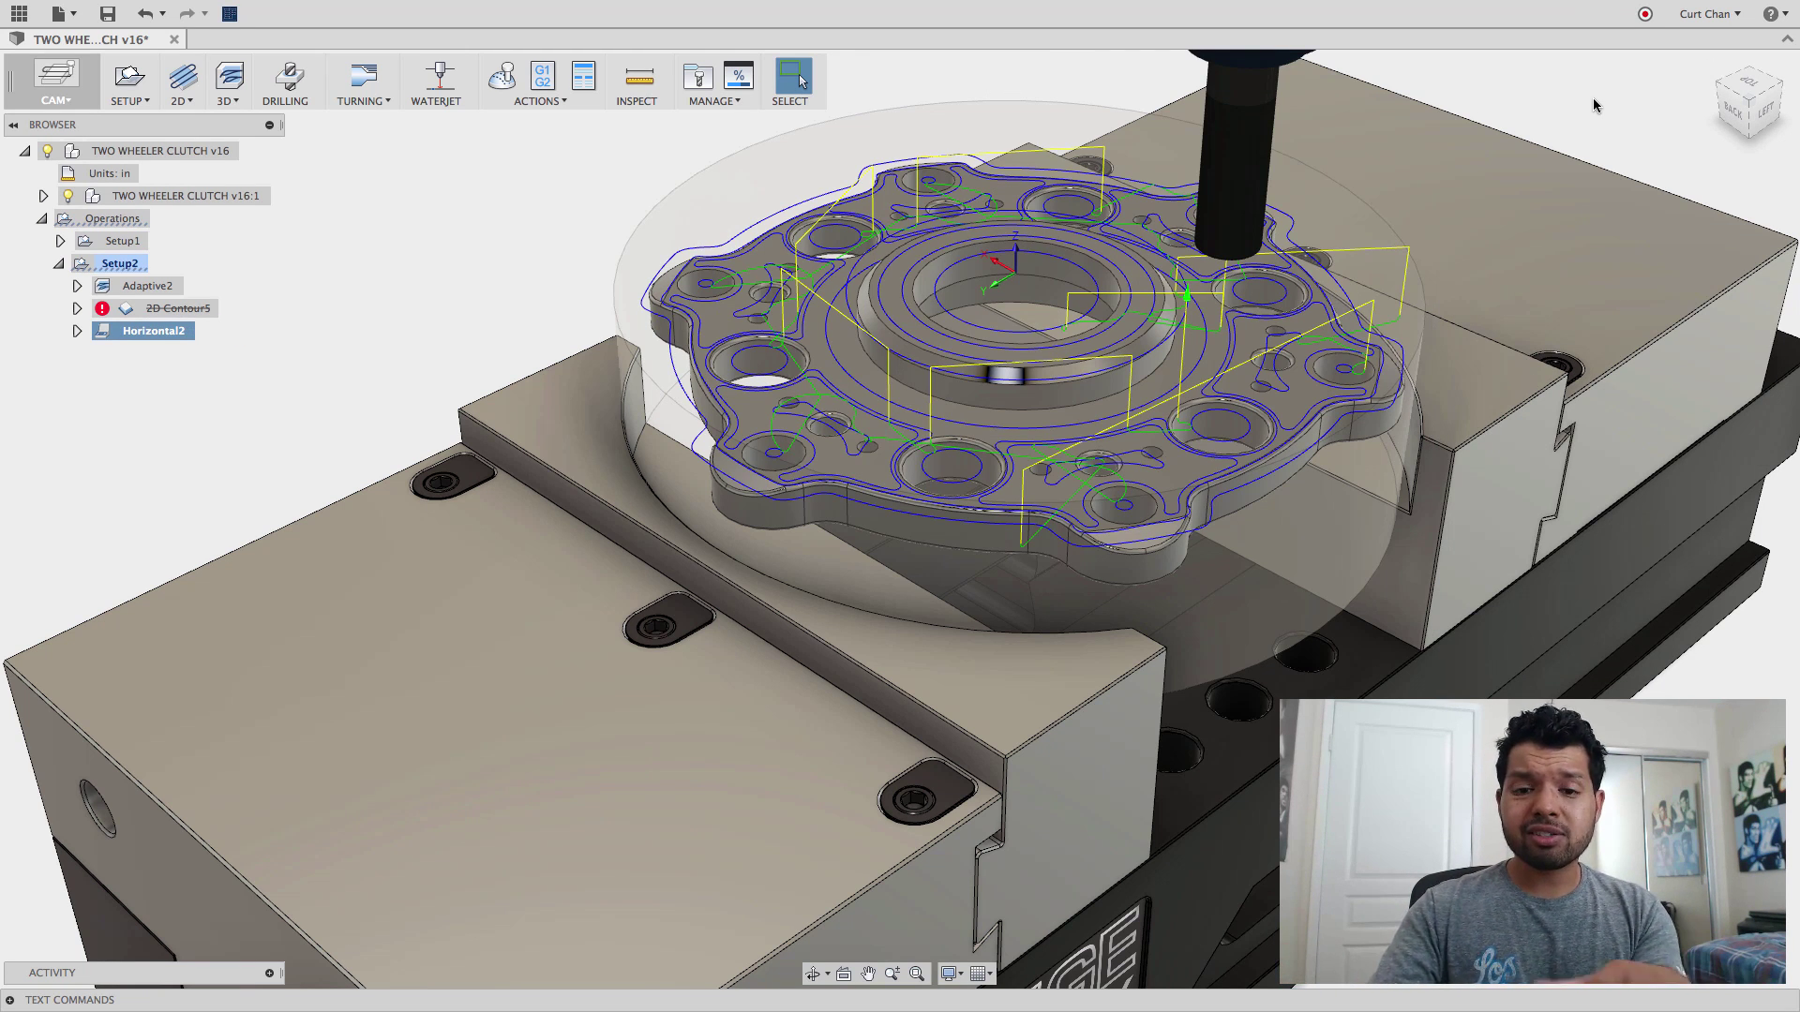
pyautogui.rightClick(166, 334)
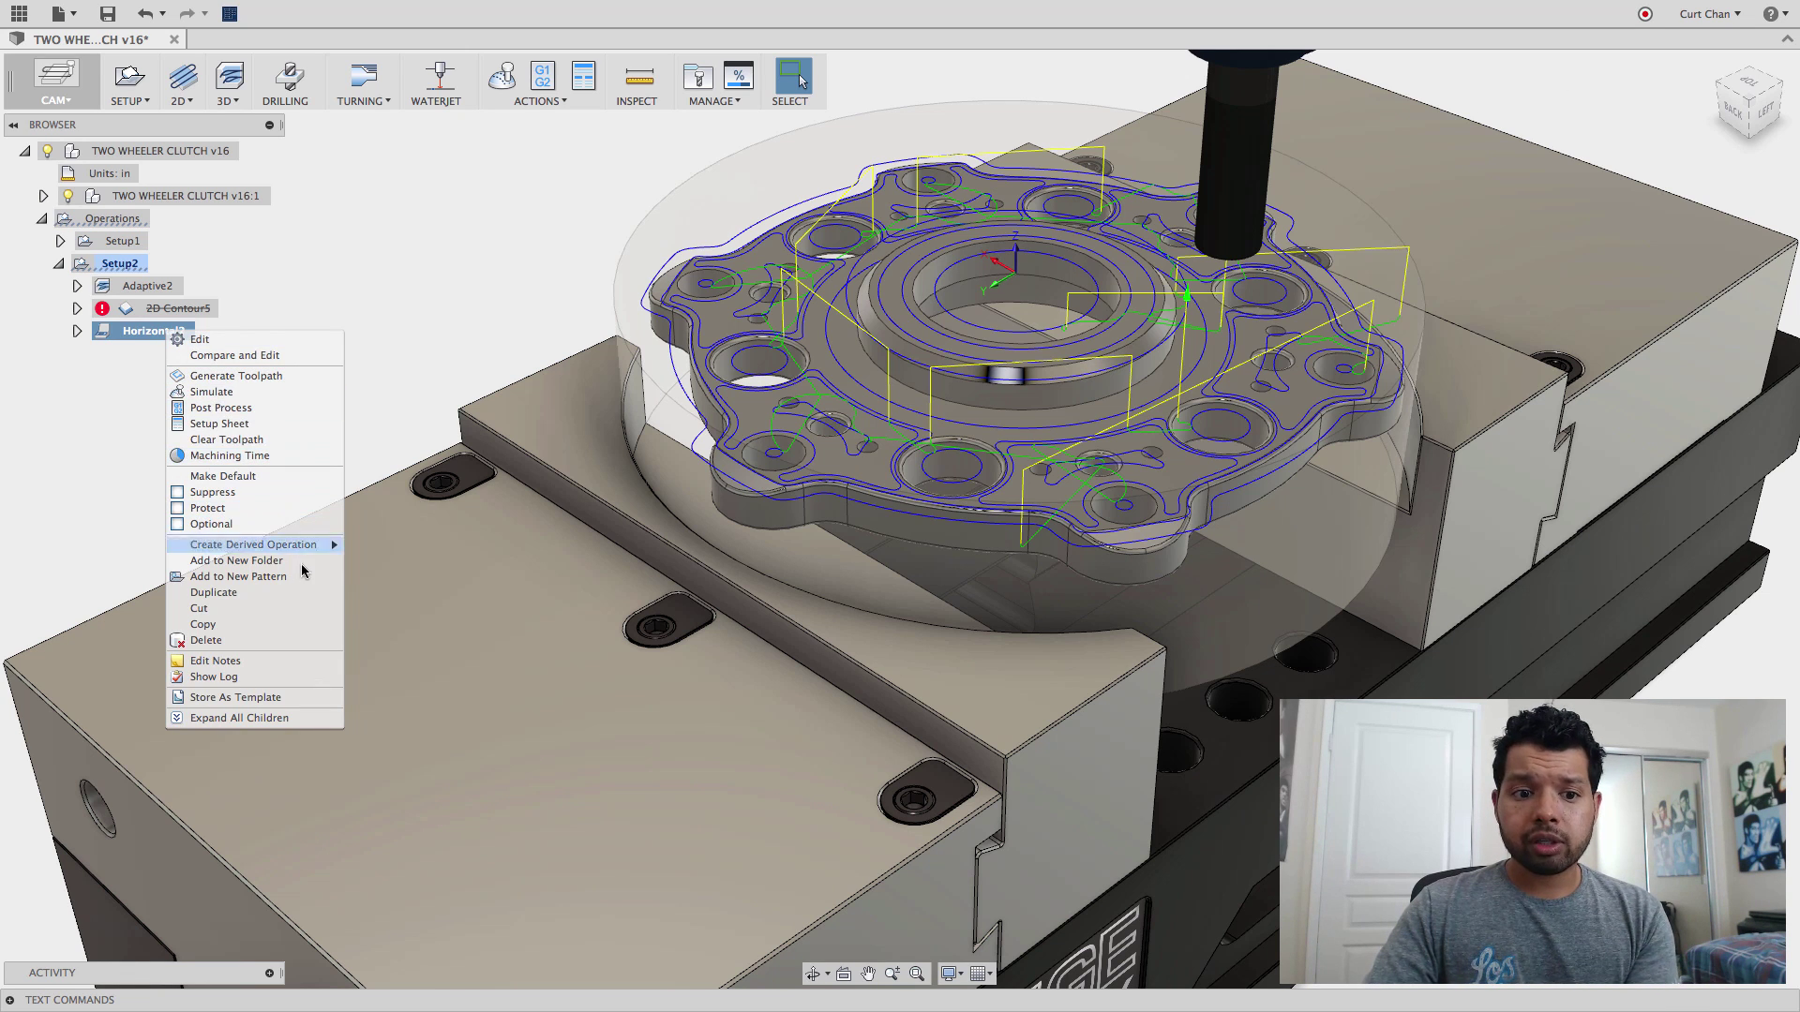
pyautogui.click(243, 457)
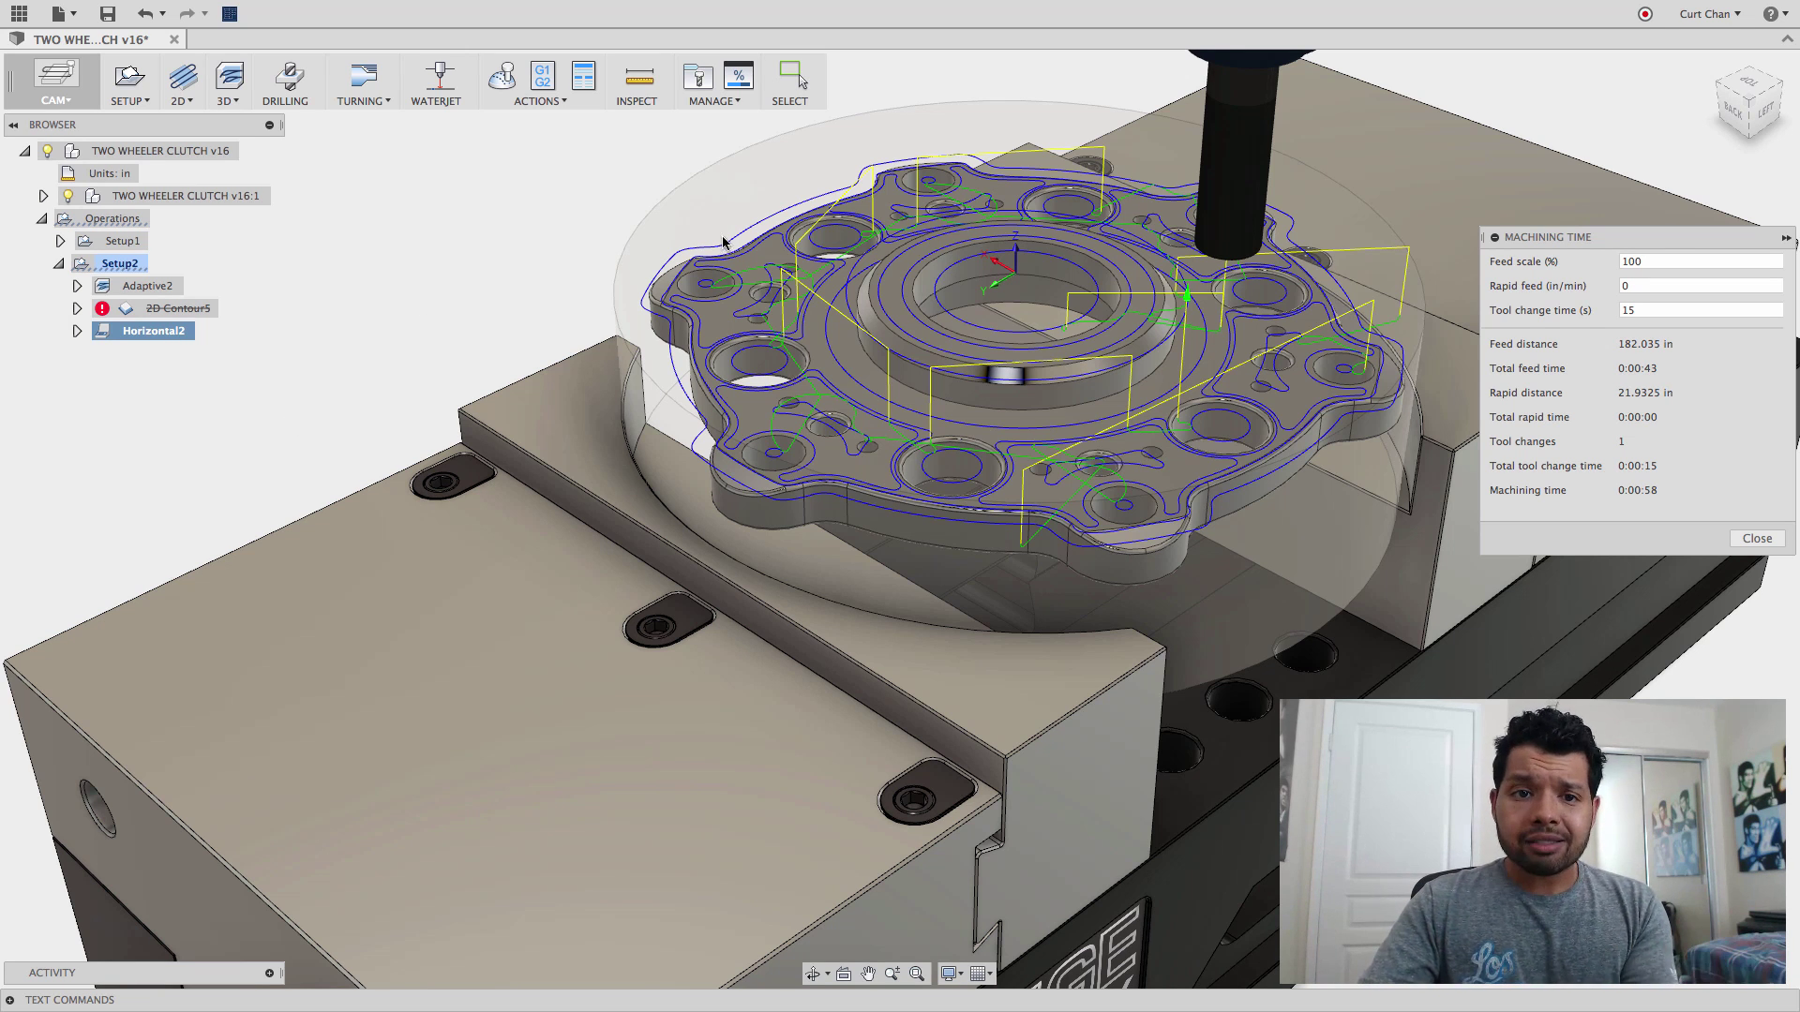
pyautogui.click(1757, 538)
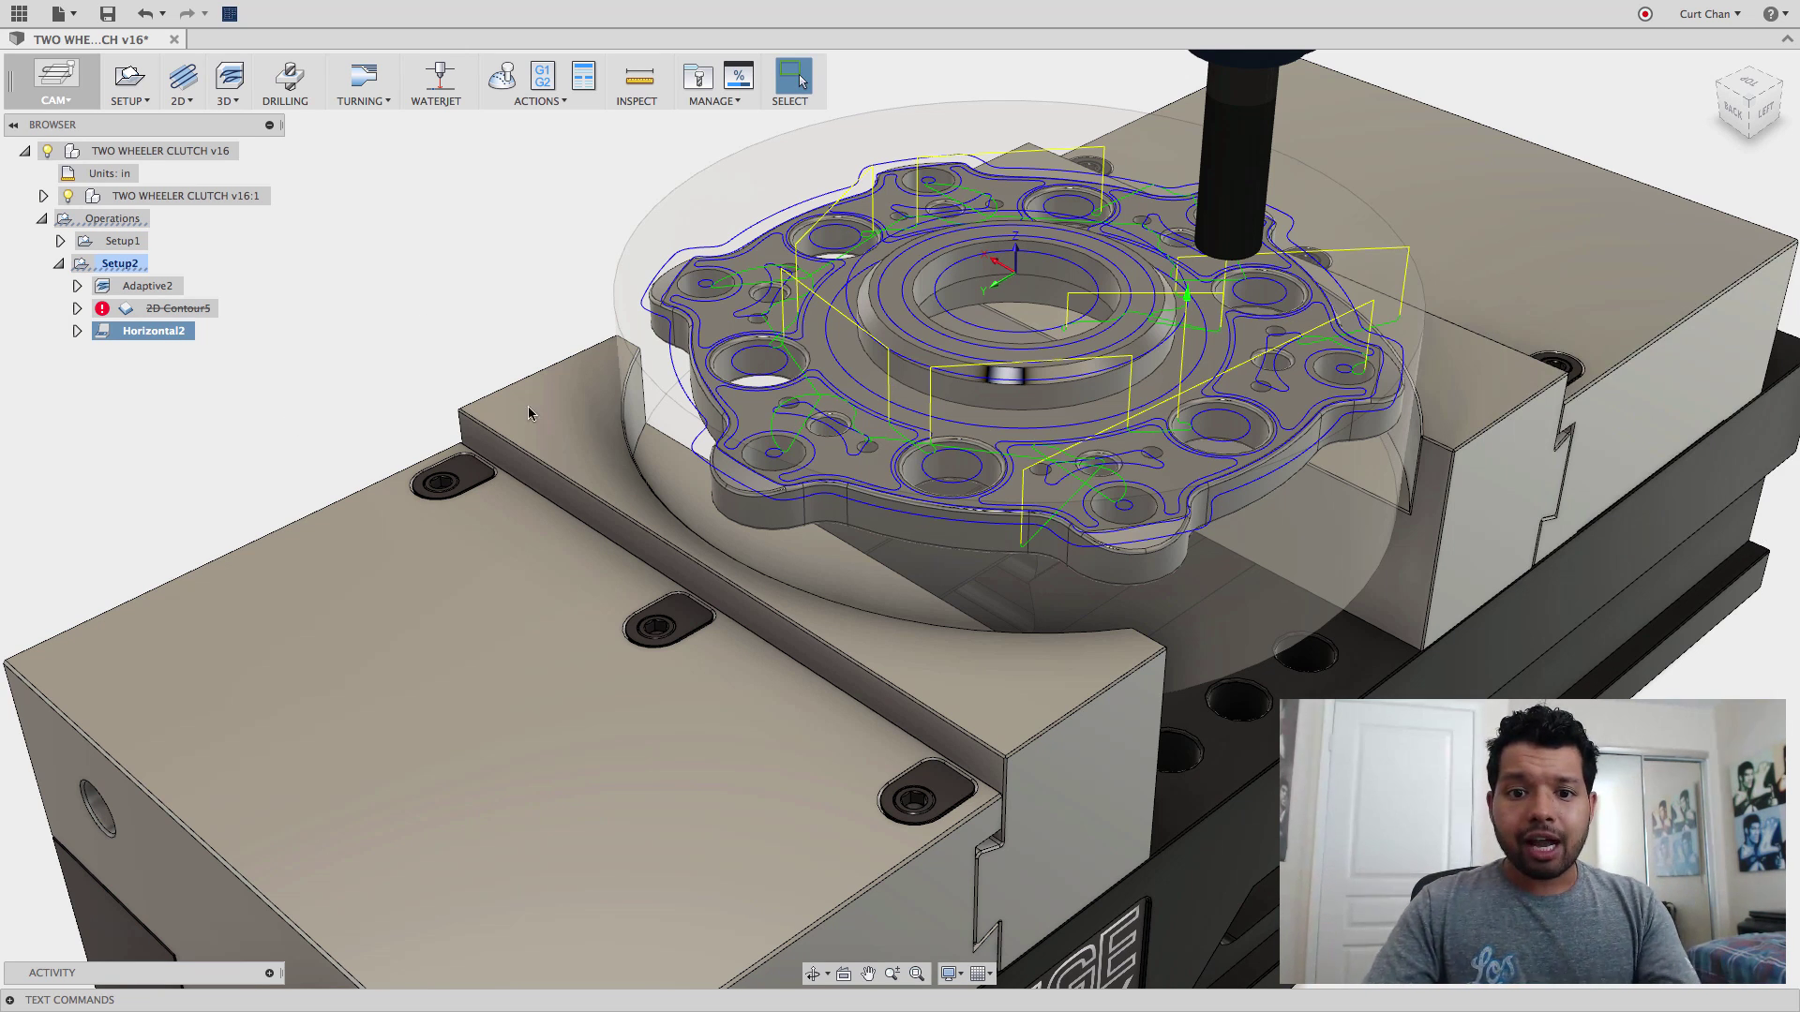
pyautogui.click(334, 345)
# Step: Start a 3D Parallel operation using the Ø1/4" ball tool
pyautogui.scroll(3, 760, 485)
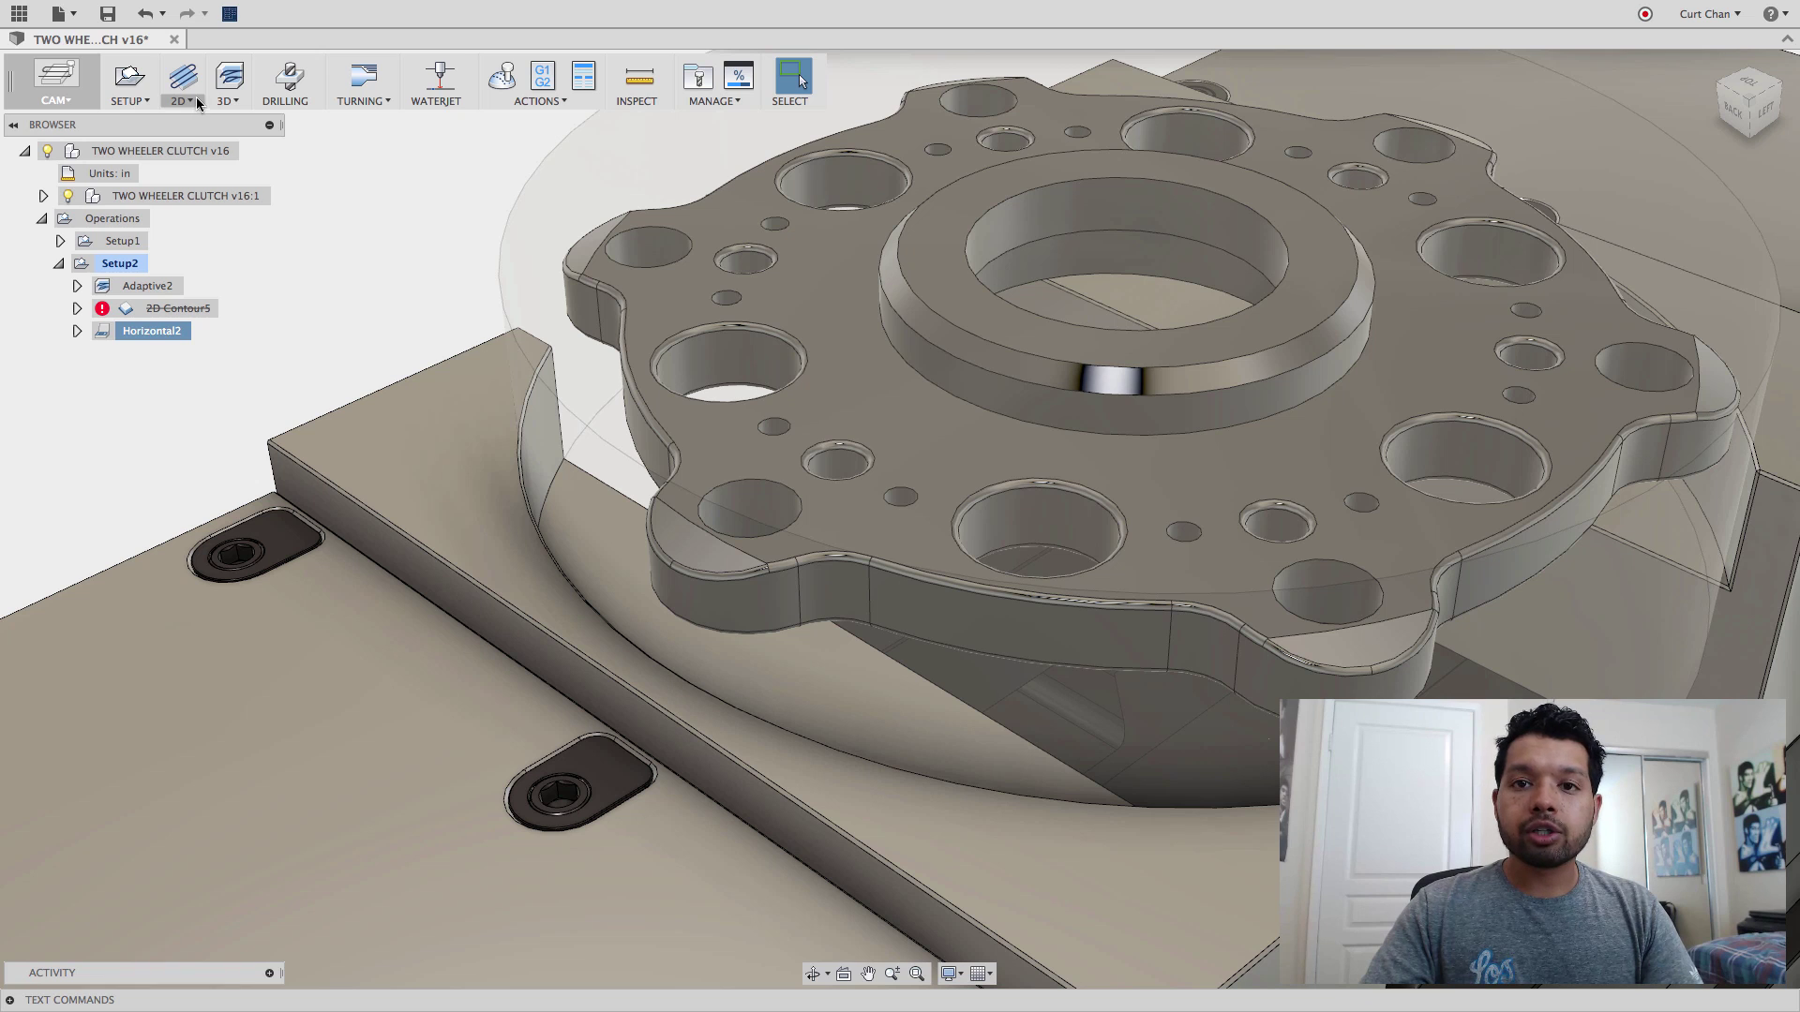
pyautogui.click(228, 94)
pyautogui.click(248, 165)
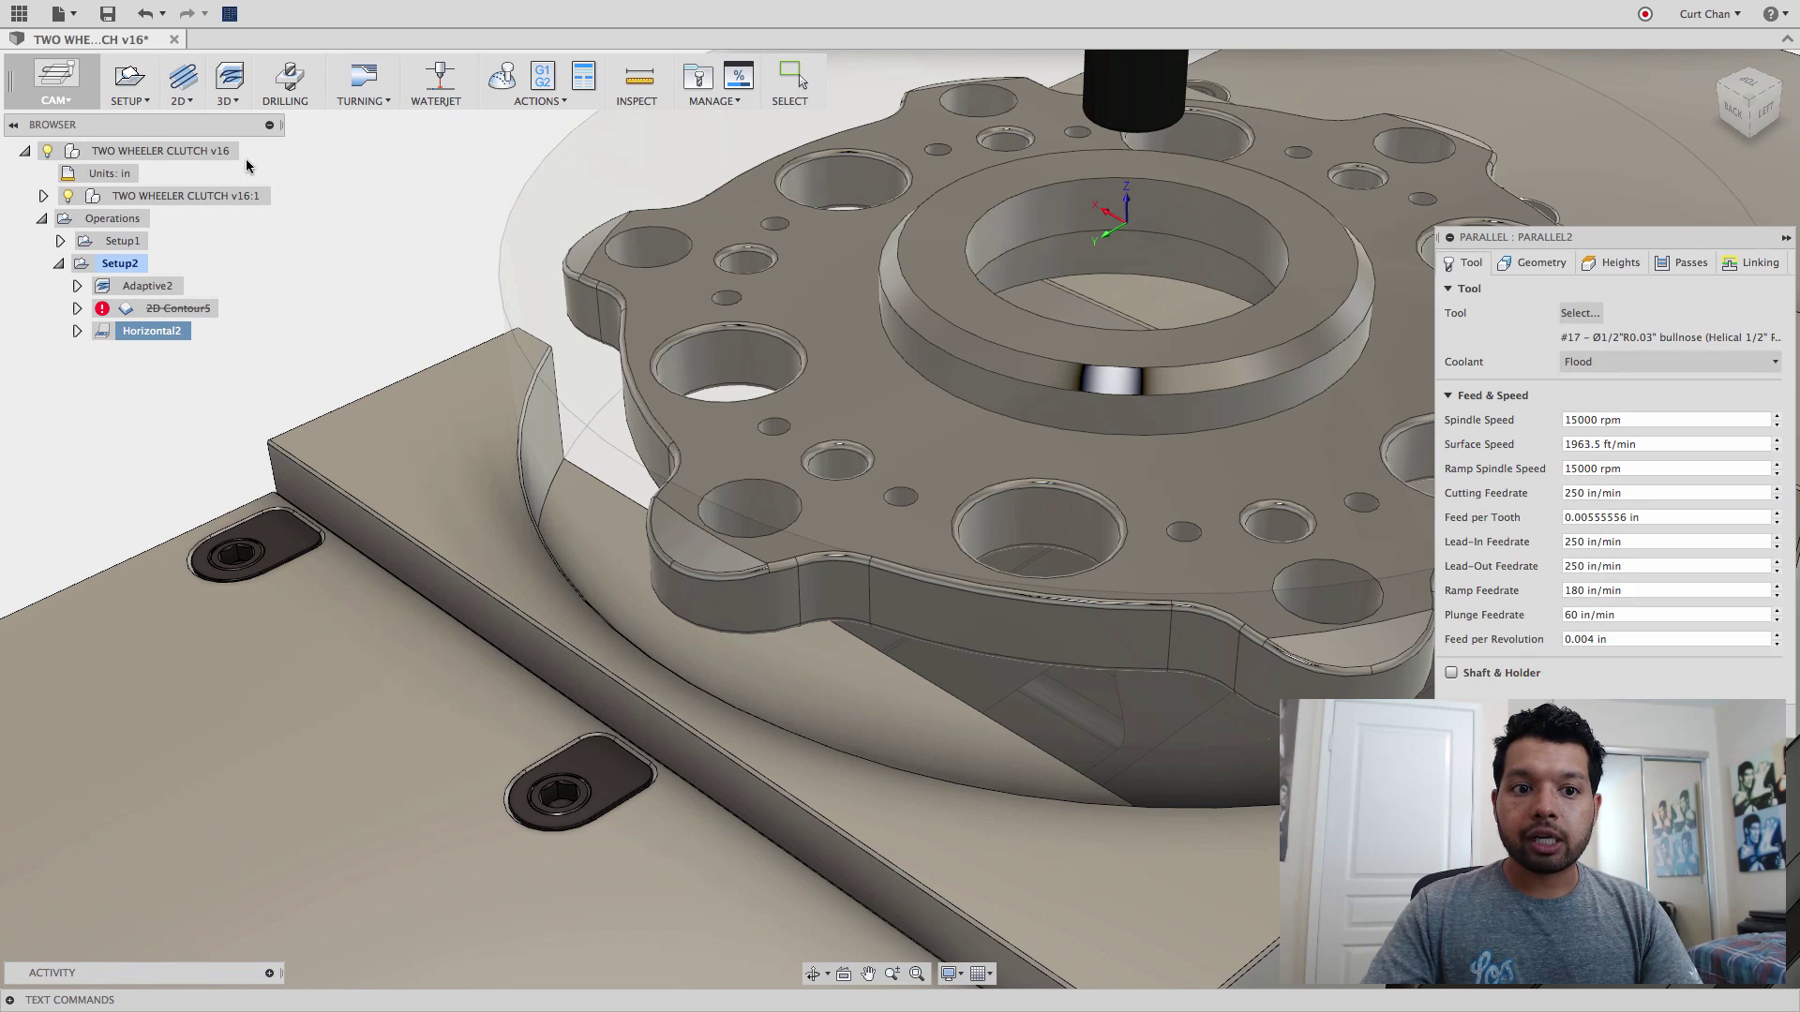
pyautogui.click(1578, 314)
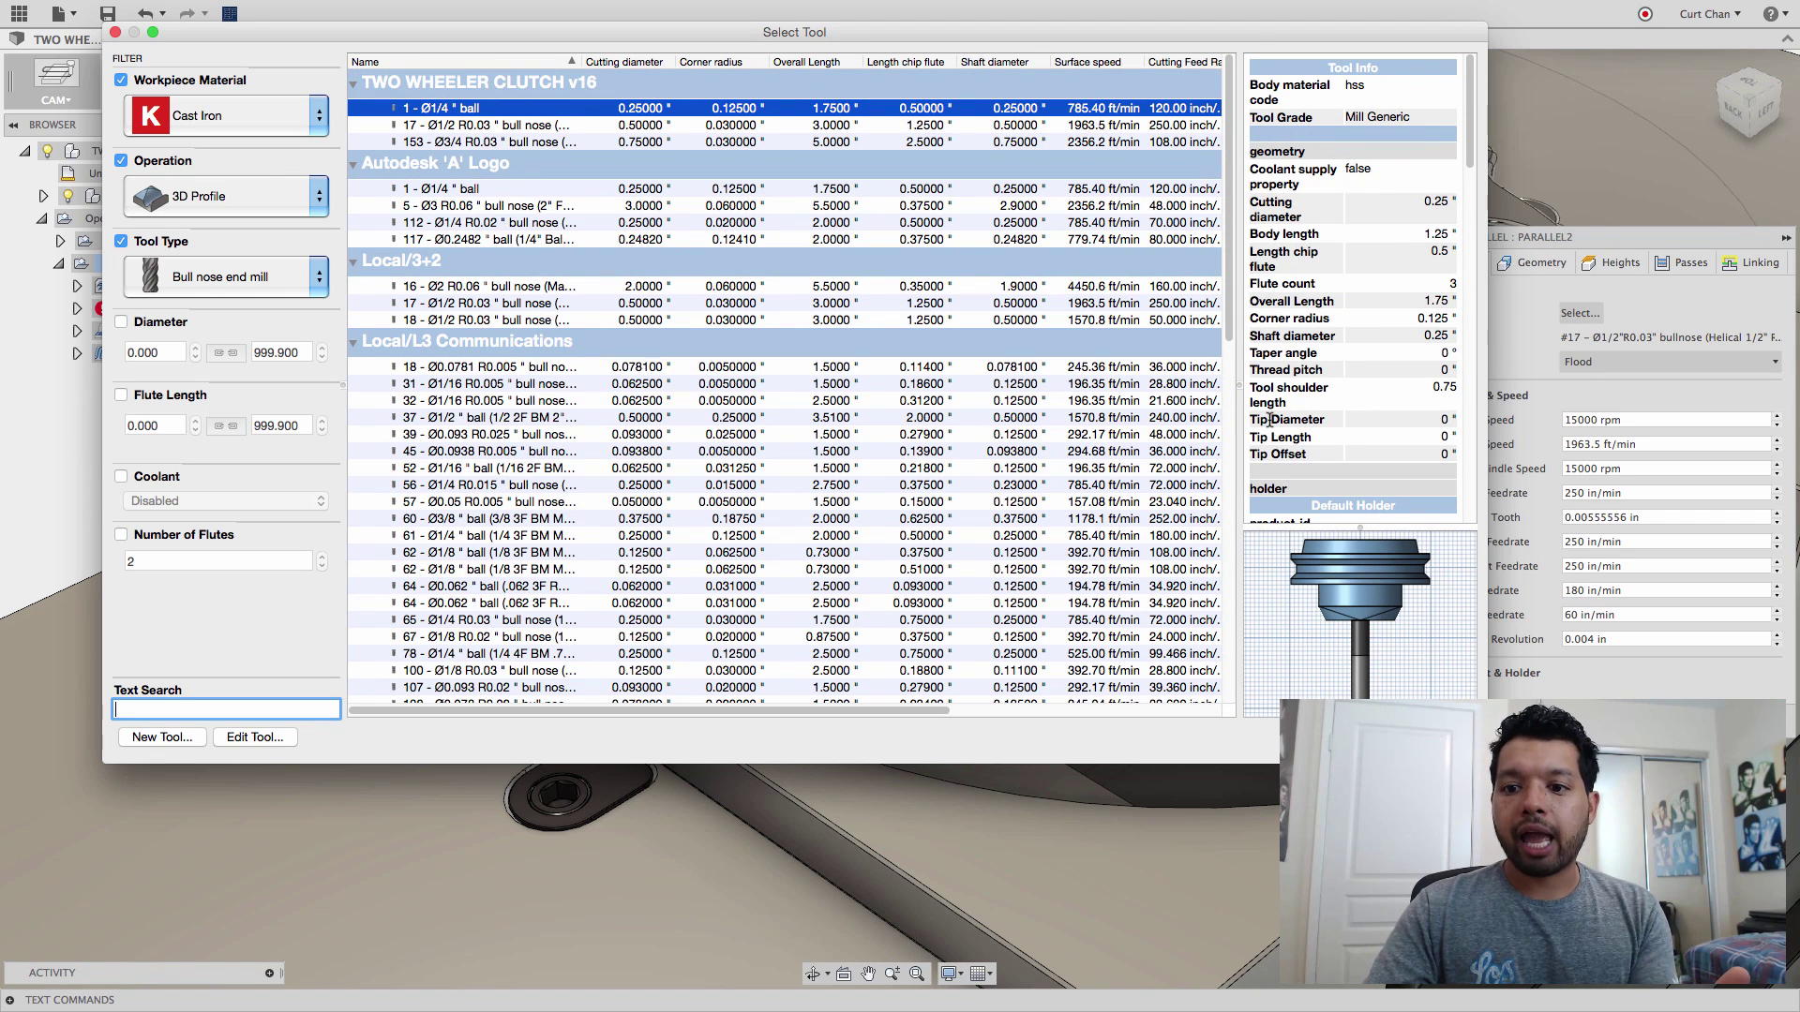
pyautogui.press('Return')
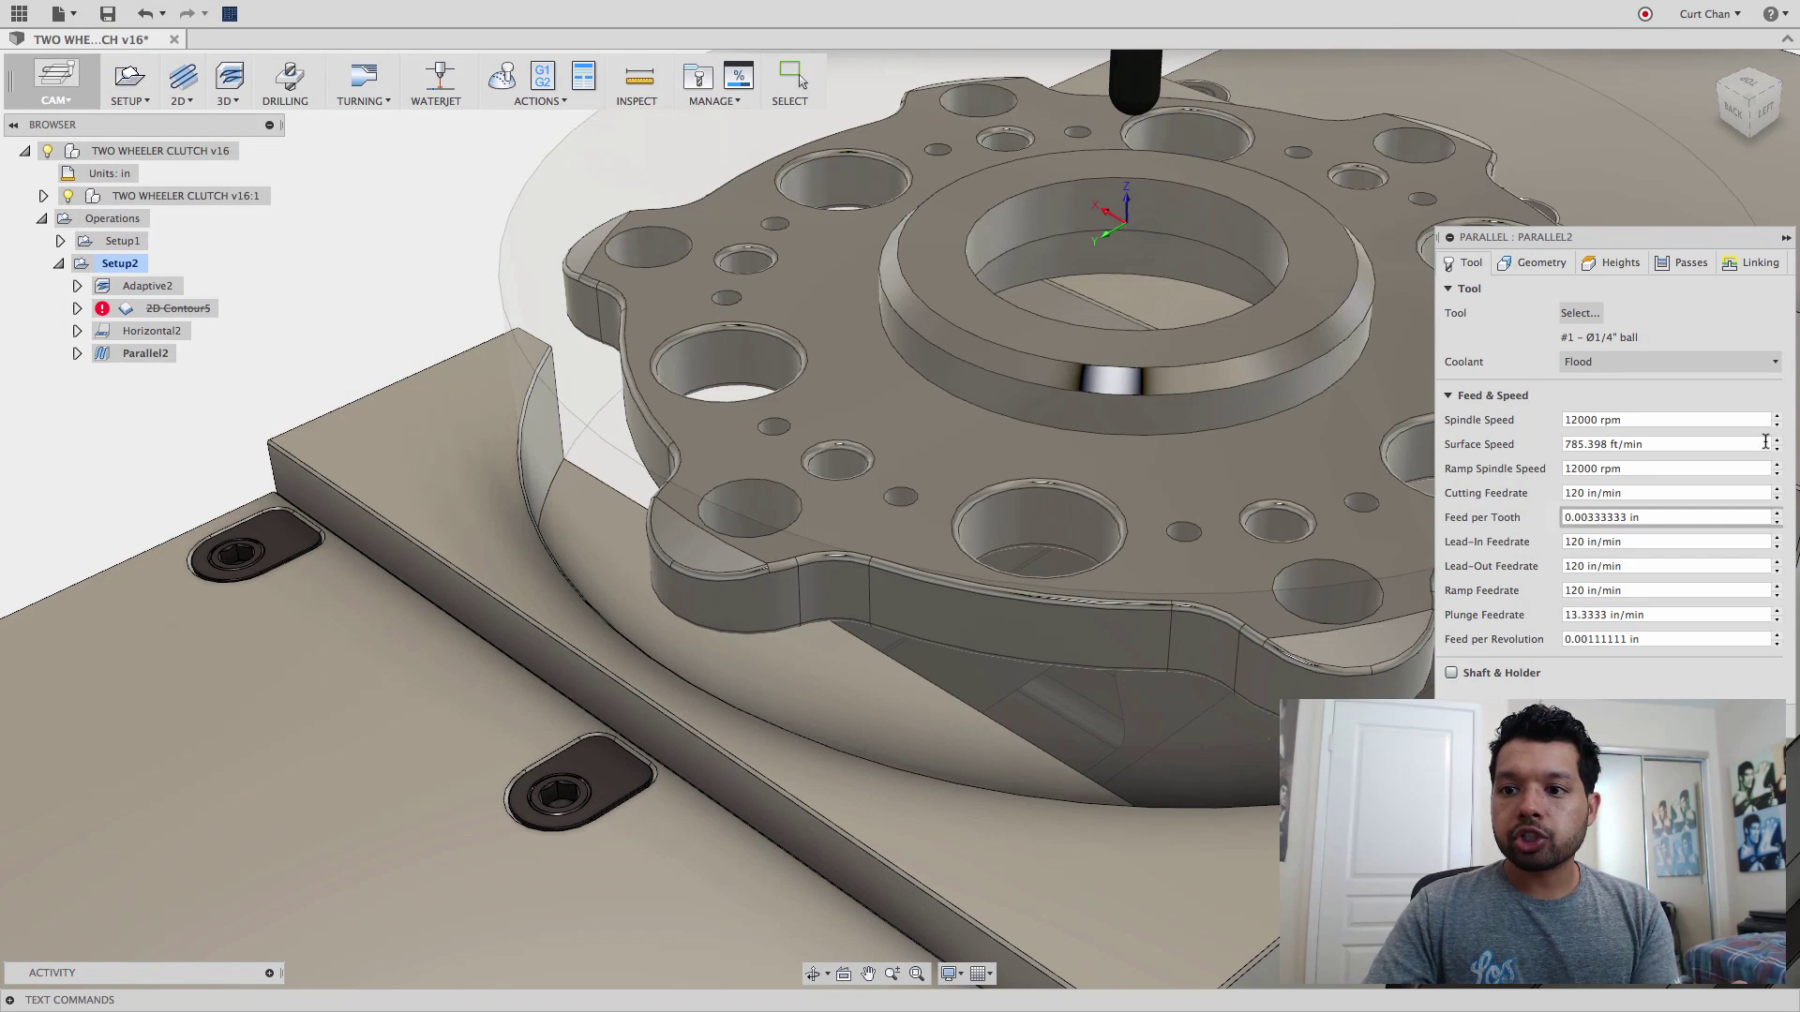
# Step: Set the Parallel stepover expression to tool_diameter * 0.1 (0.025 in)
pyautogui.click(1688, 263)
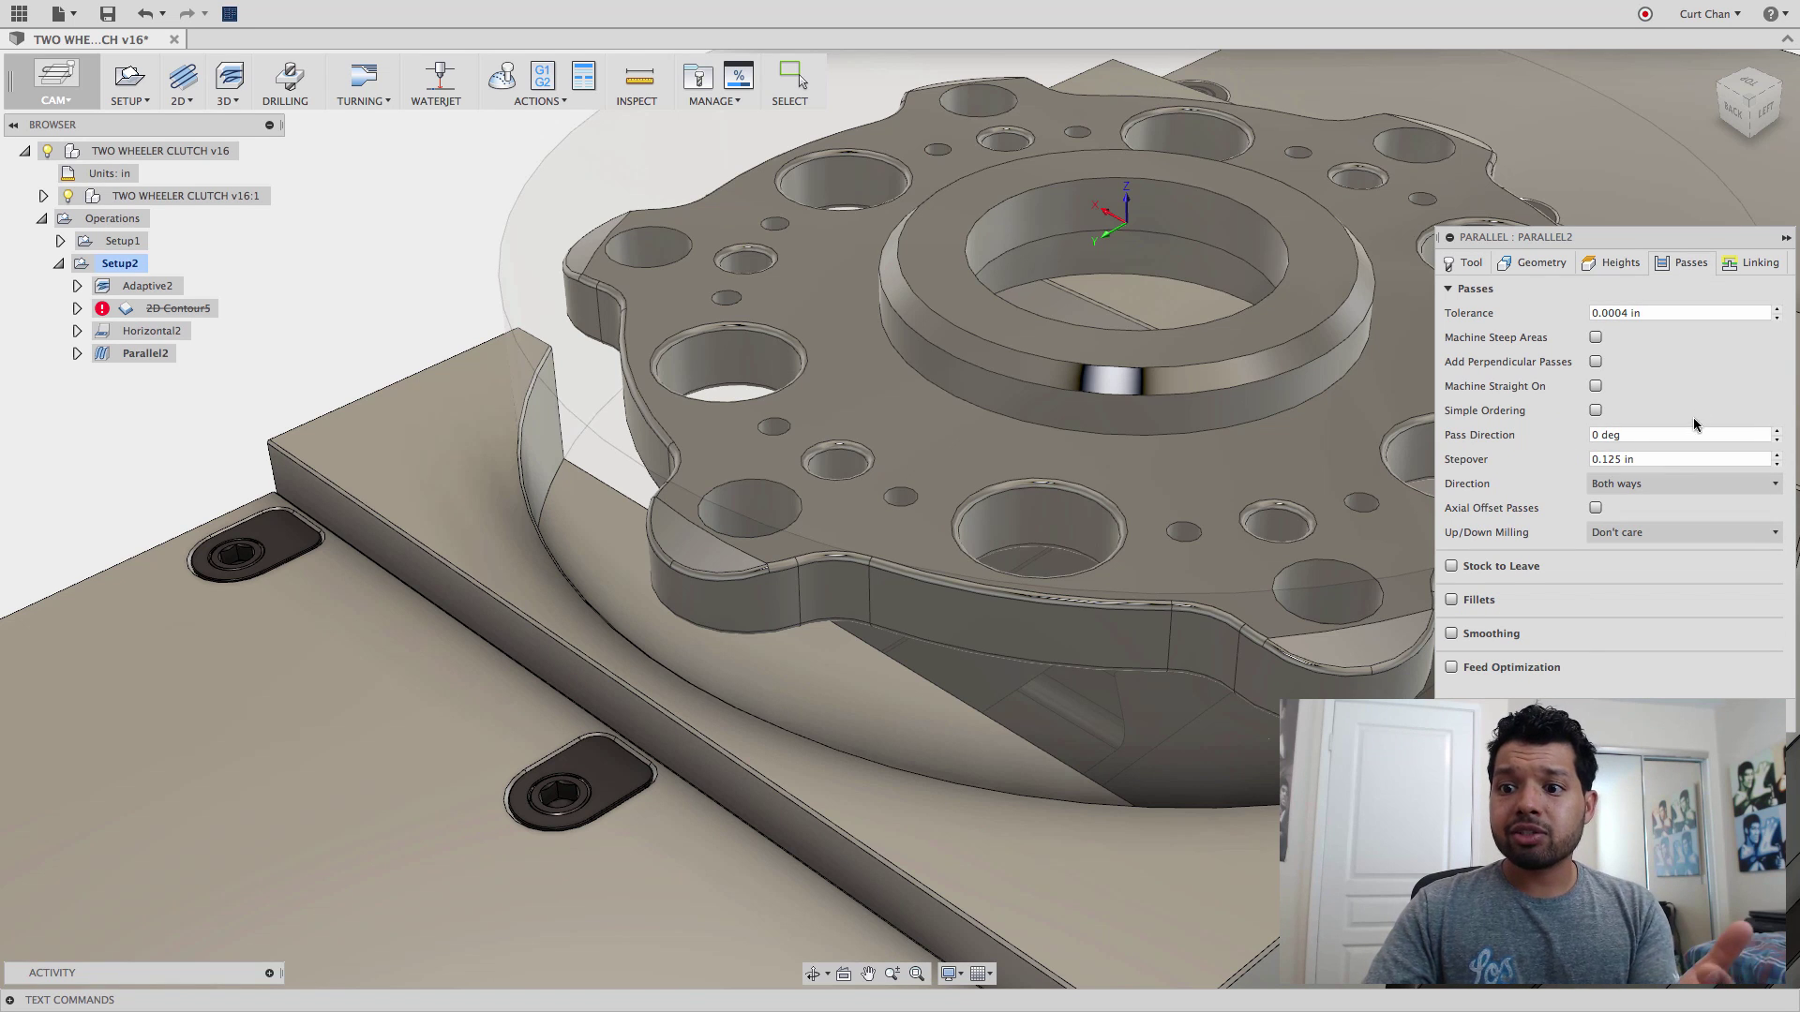
pyautogui.rightClick(1646, 463)
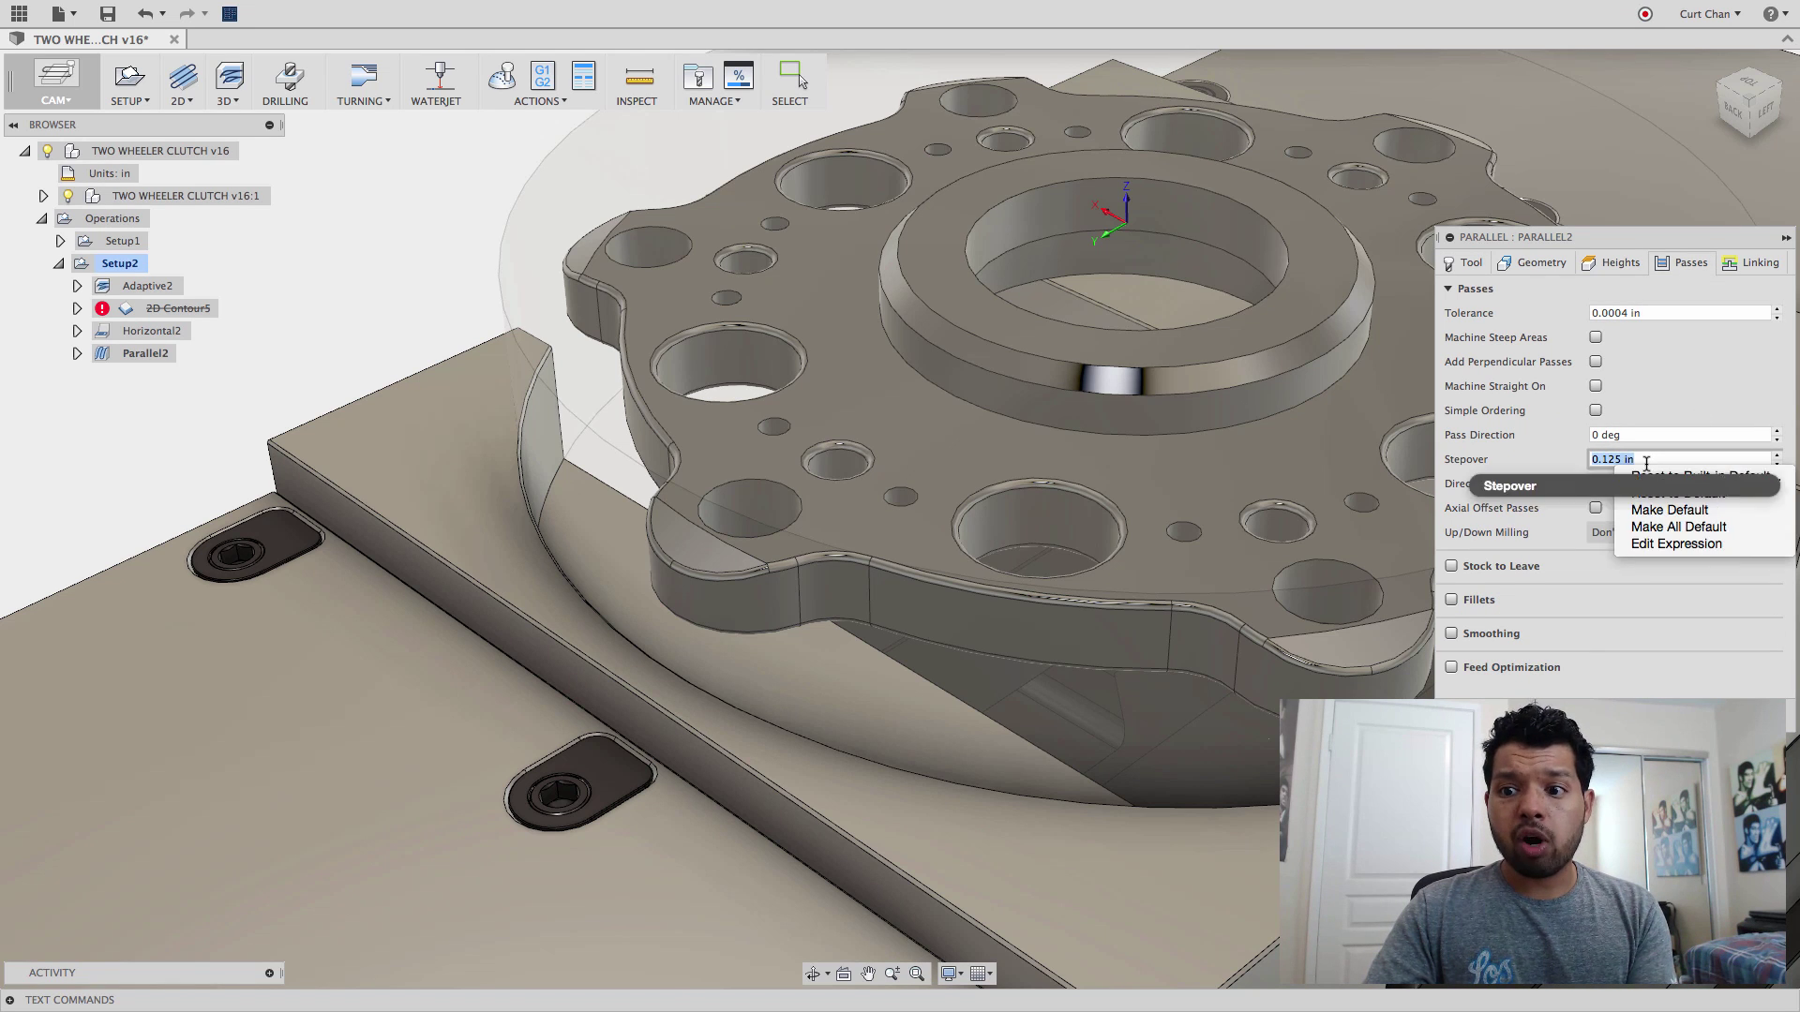
pyautogui.click(1685, 546)
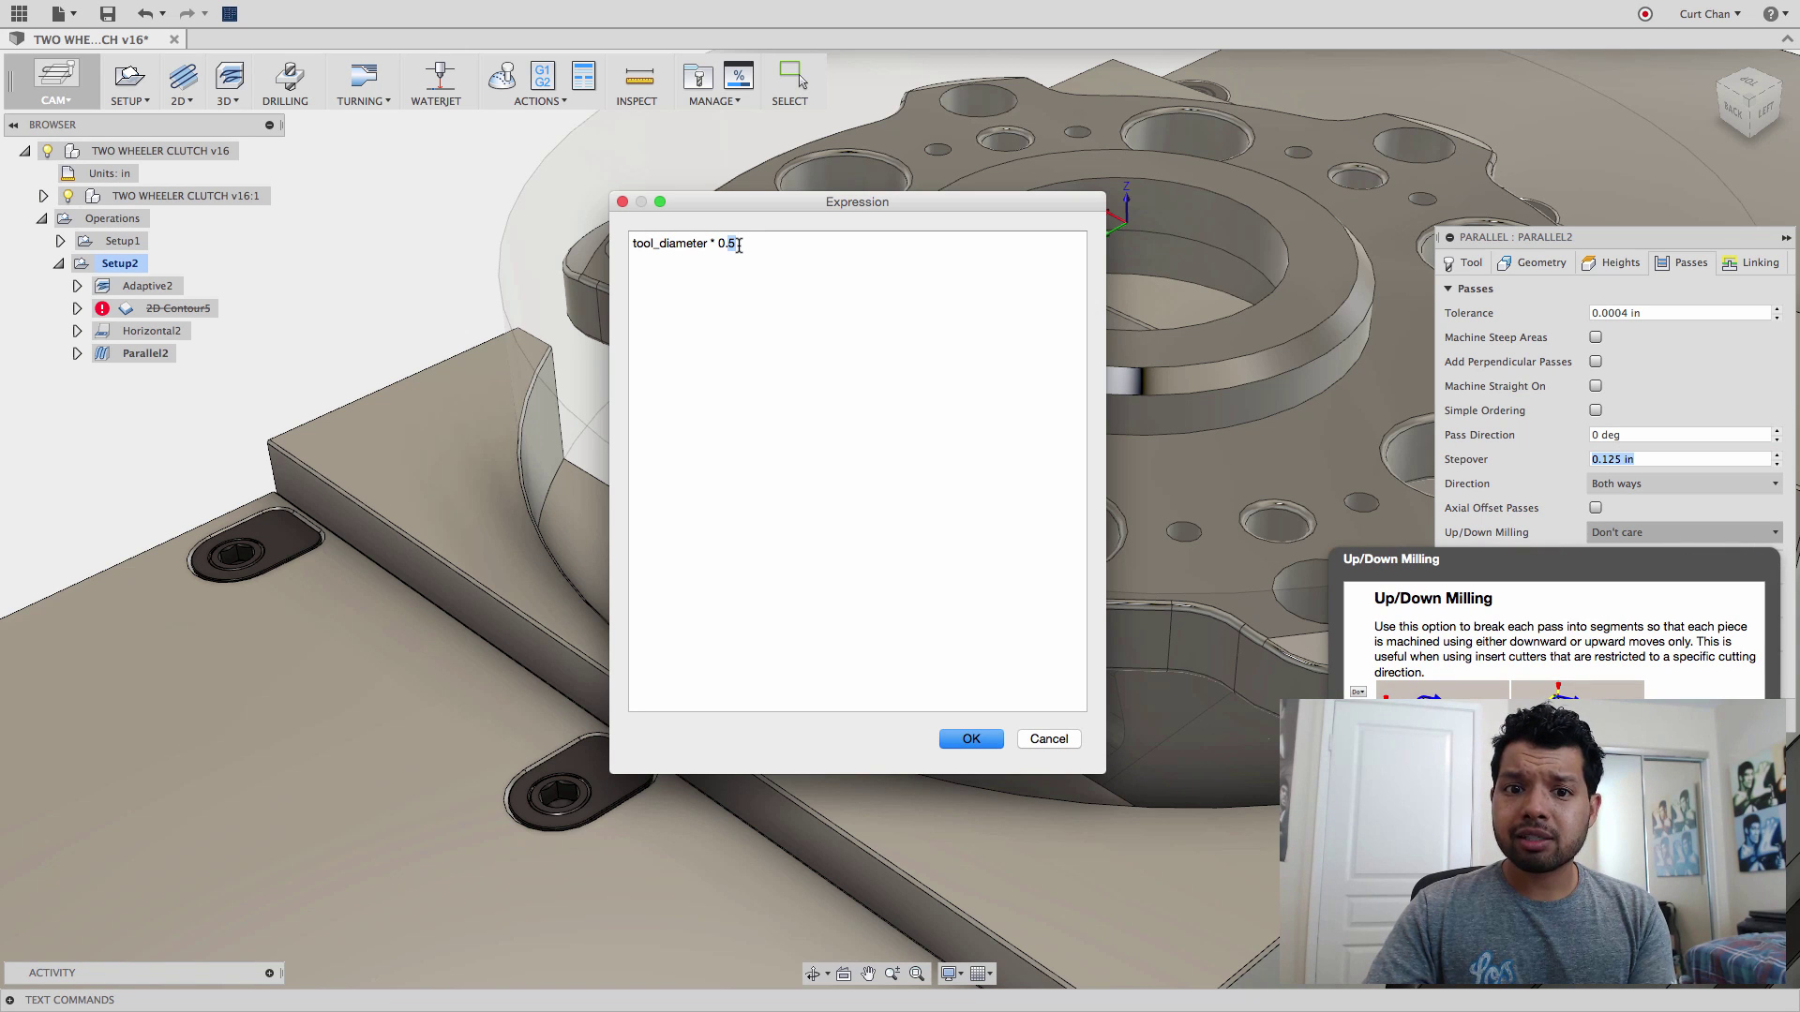
pyautogui.write('1')
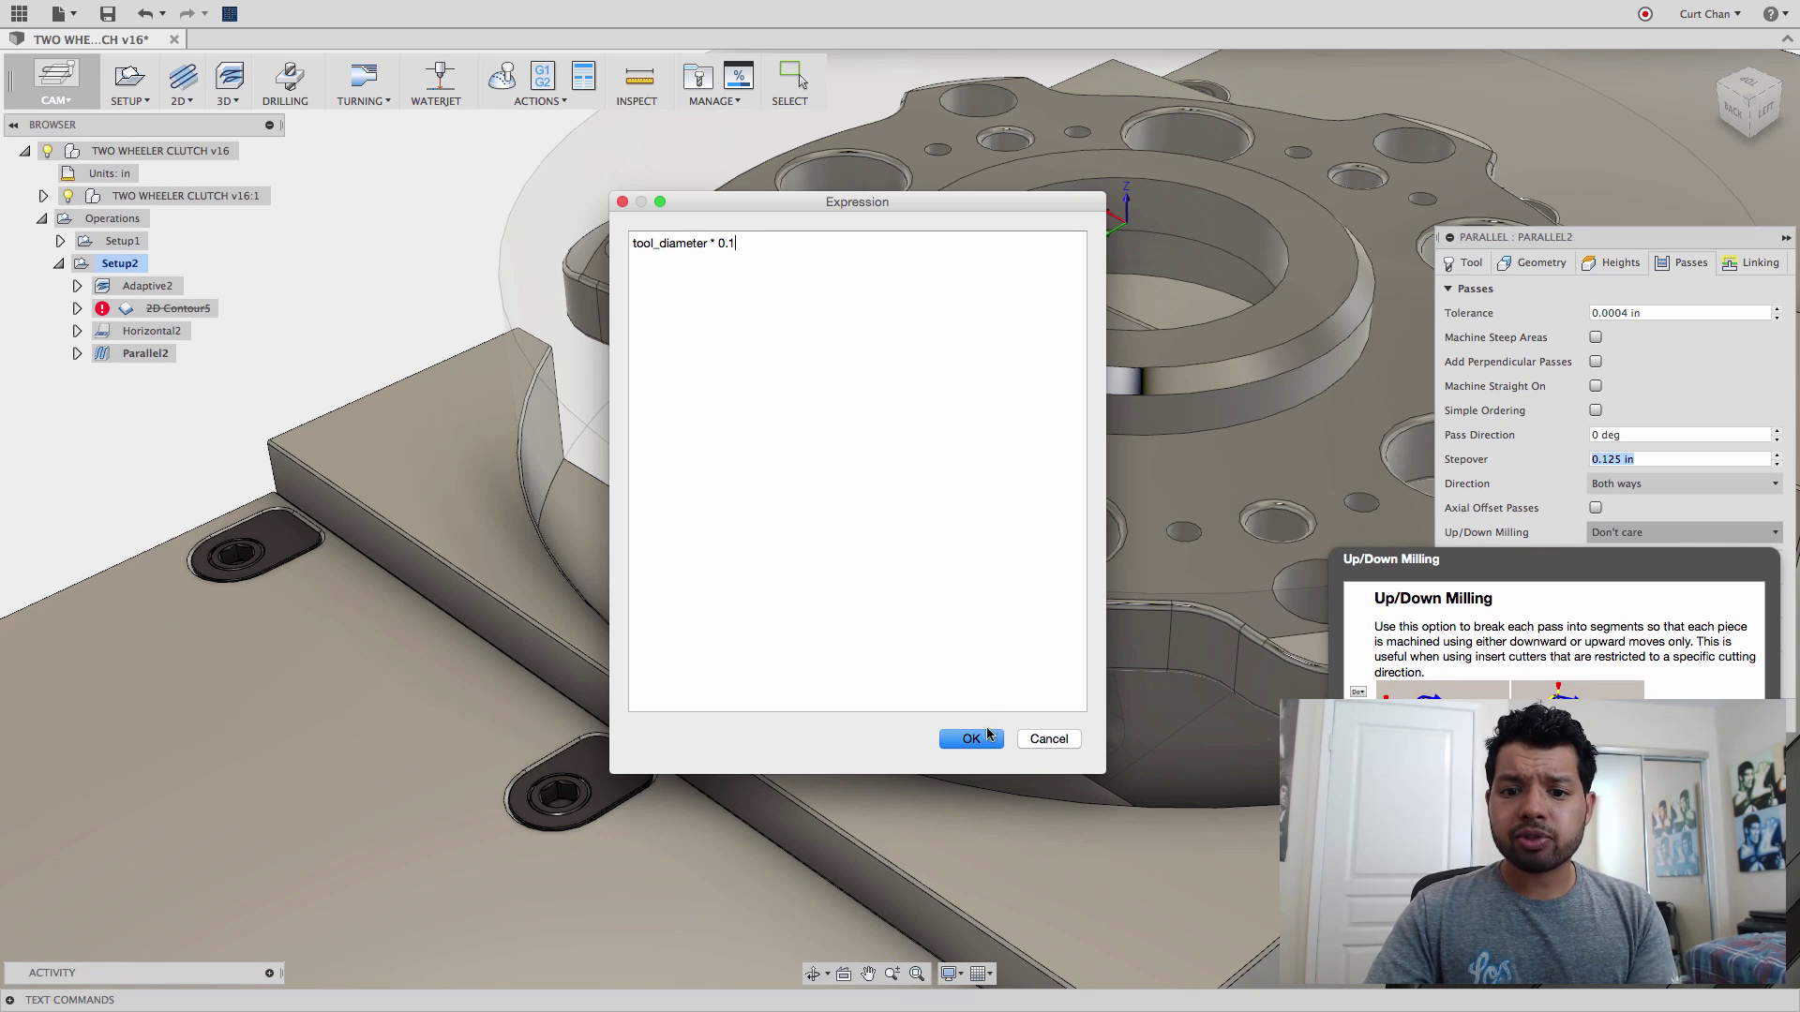
pyautogui.click(971, 738)
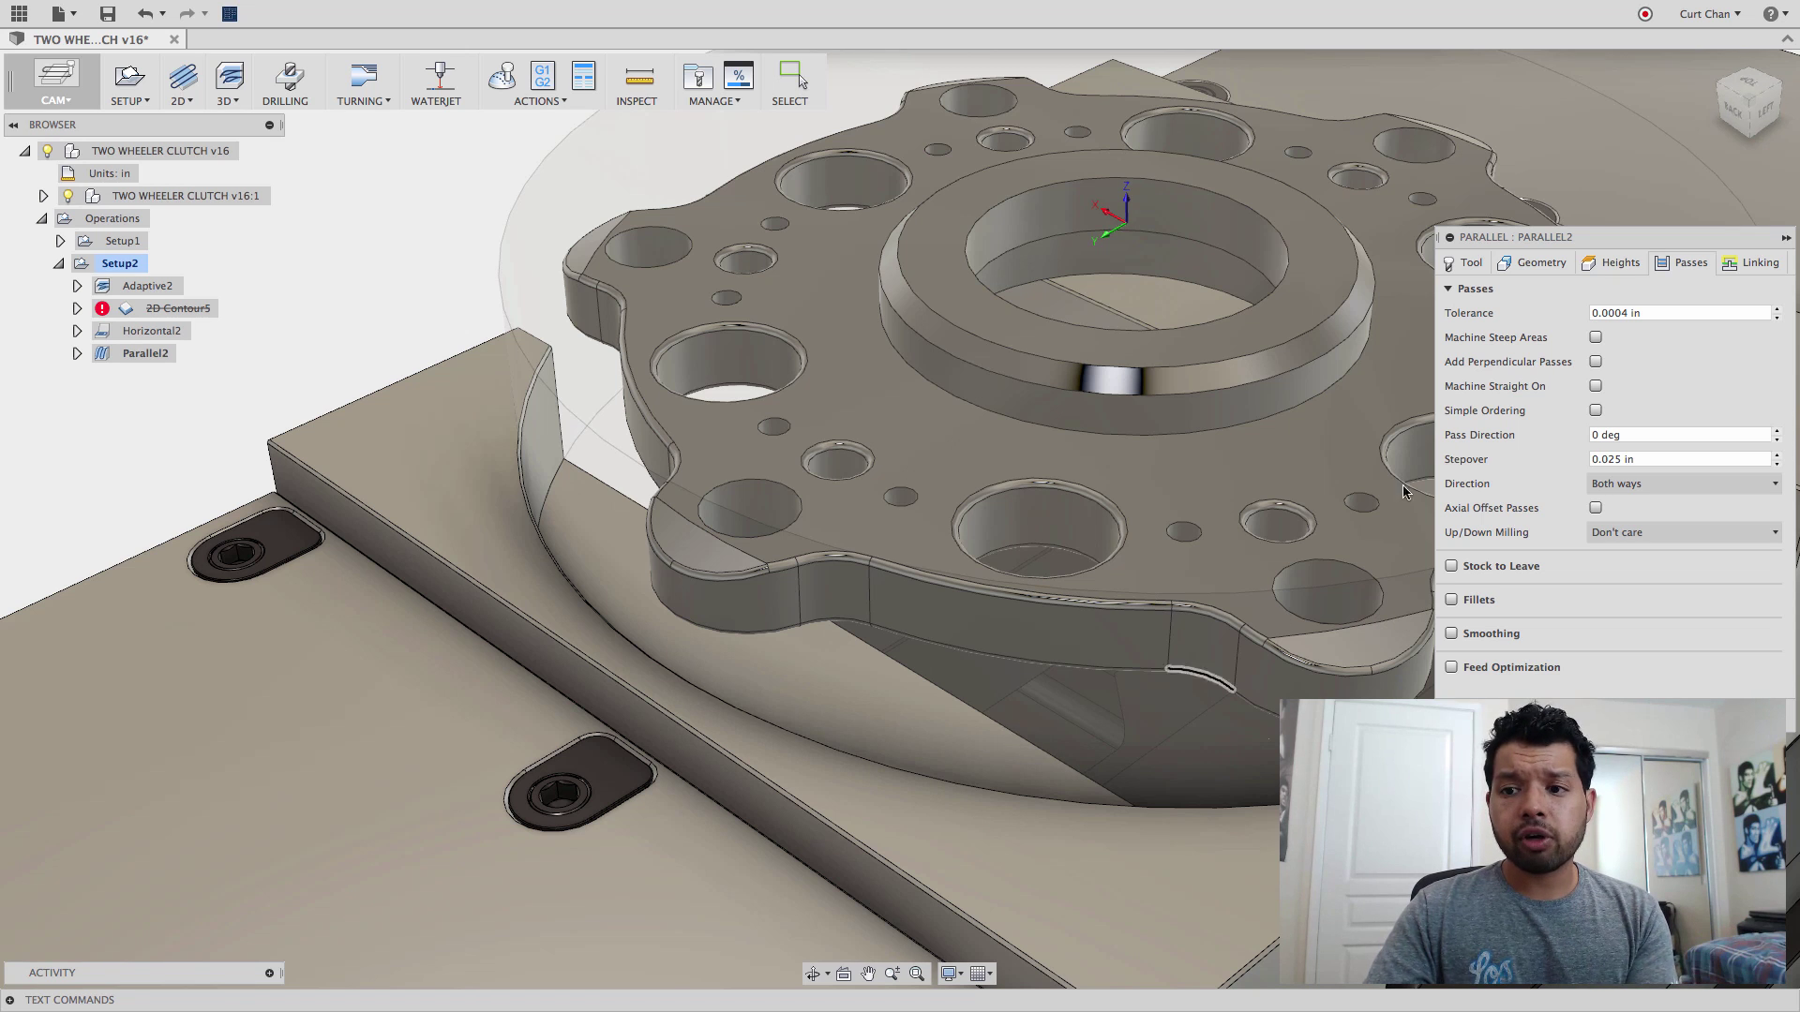
# Step: Confine Parallel2 to the small angled front face at a 45 deg pass direction and generate it
pyautogui.click(1530, 263)
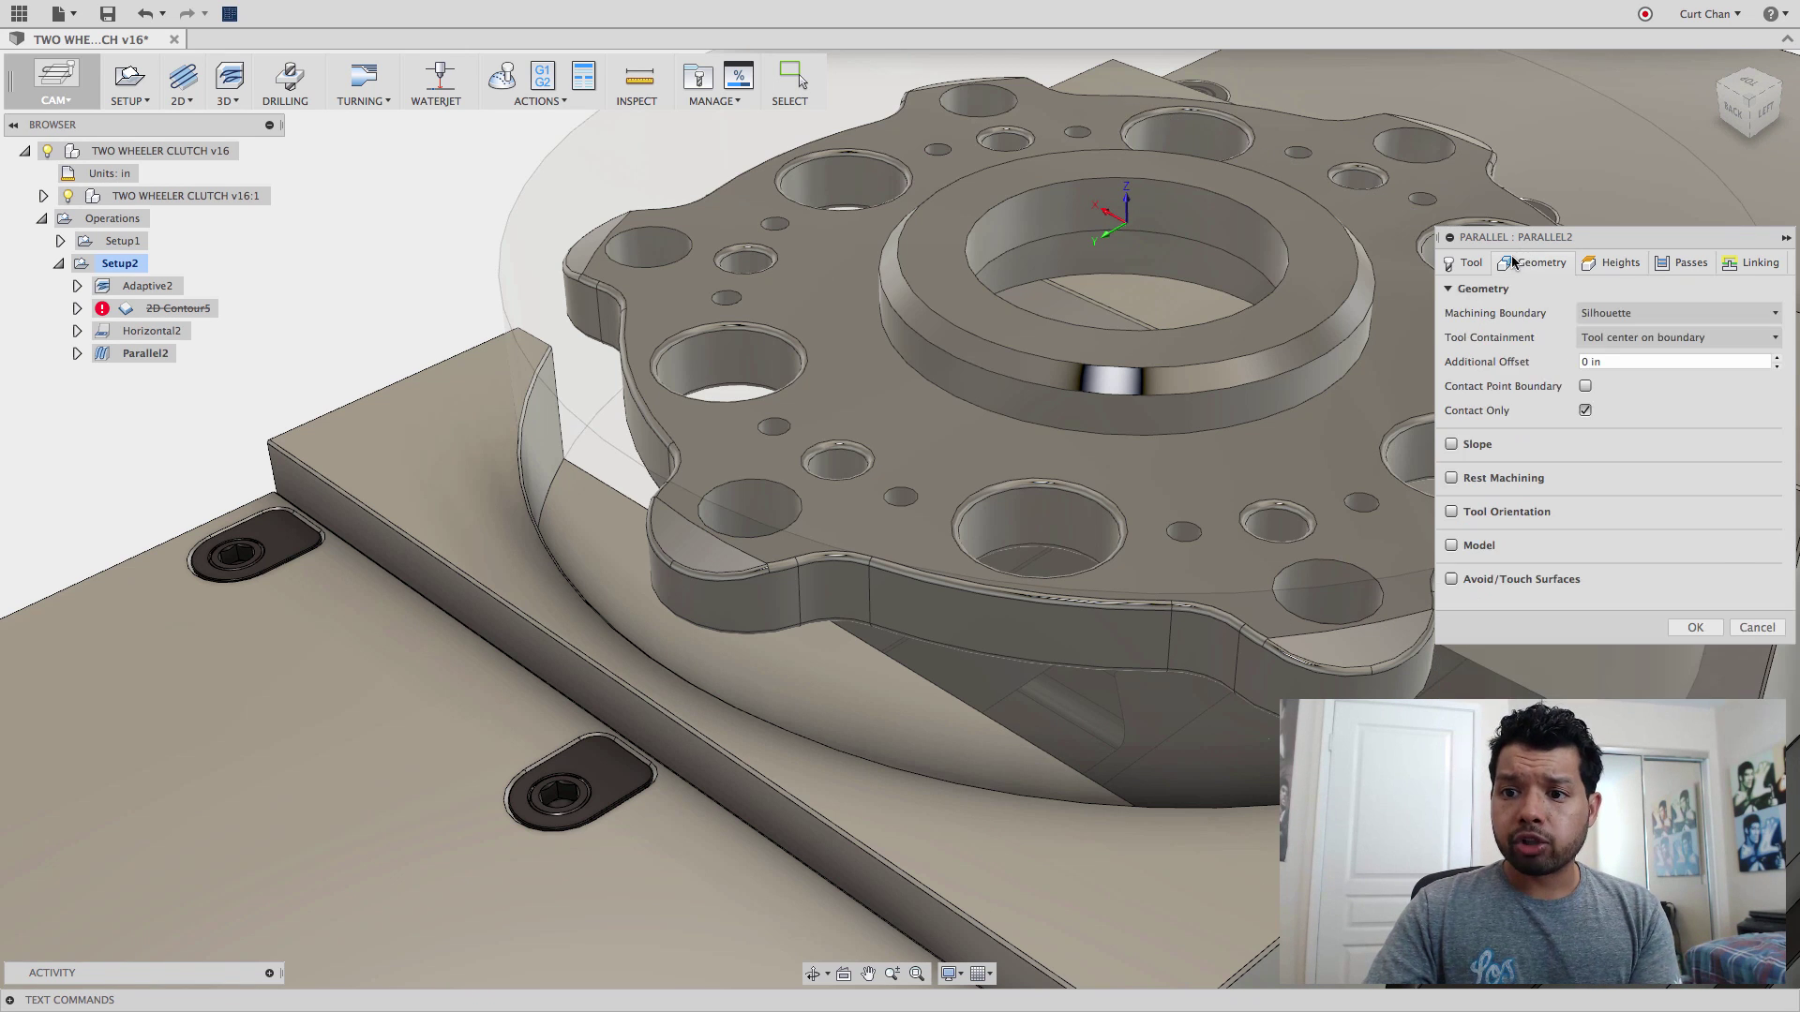
pyautogui.click(685, 568)
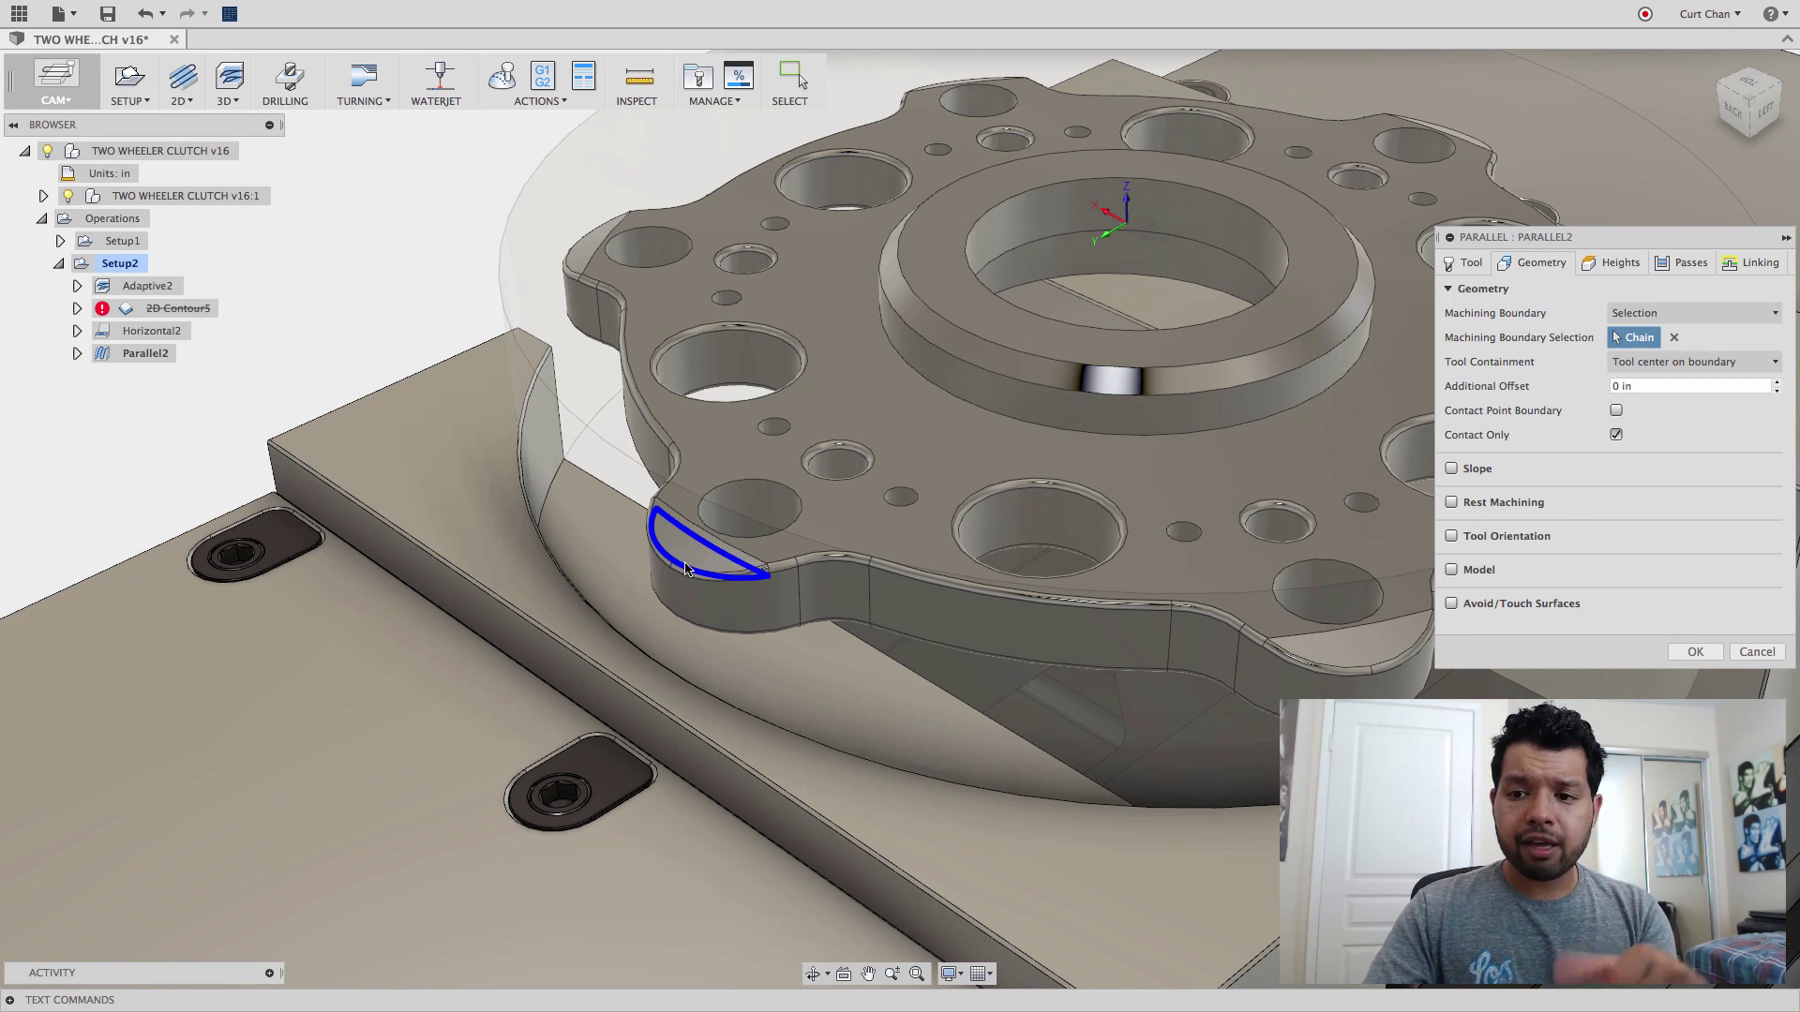
pyautogui.click(1692, 264)
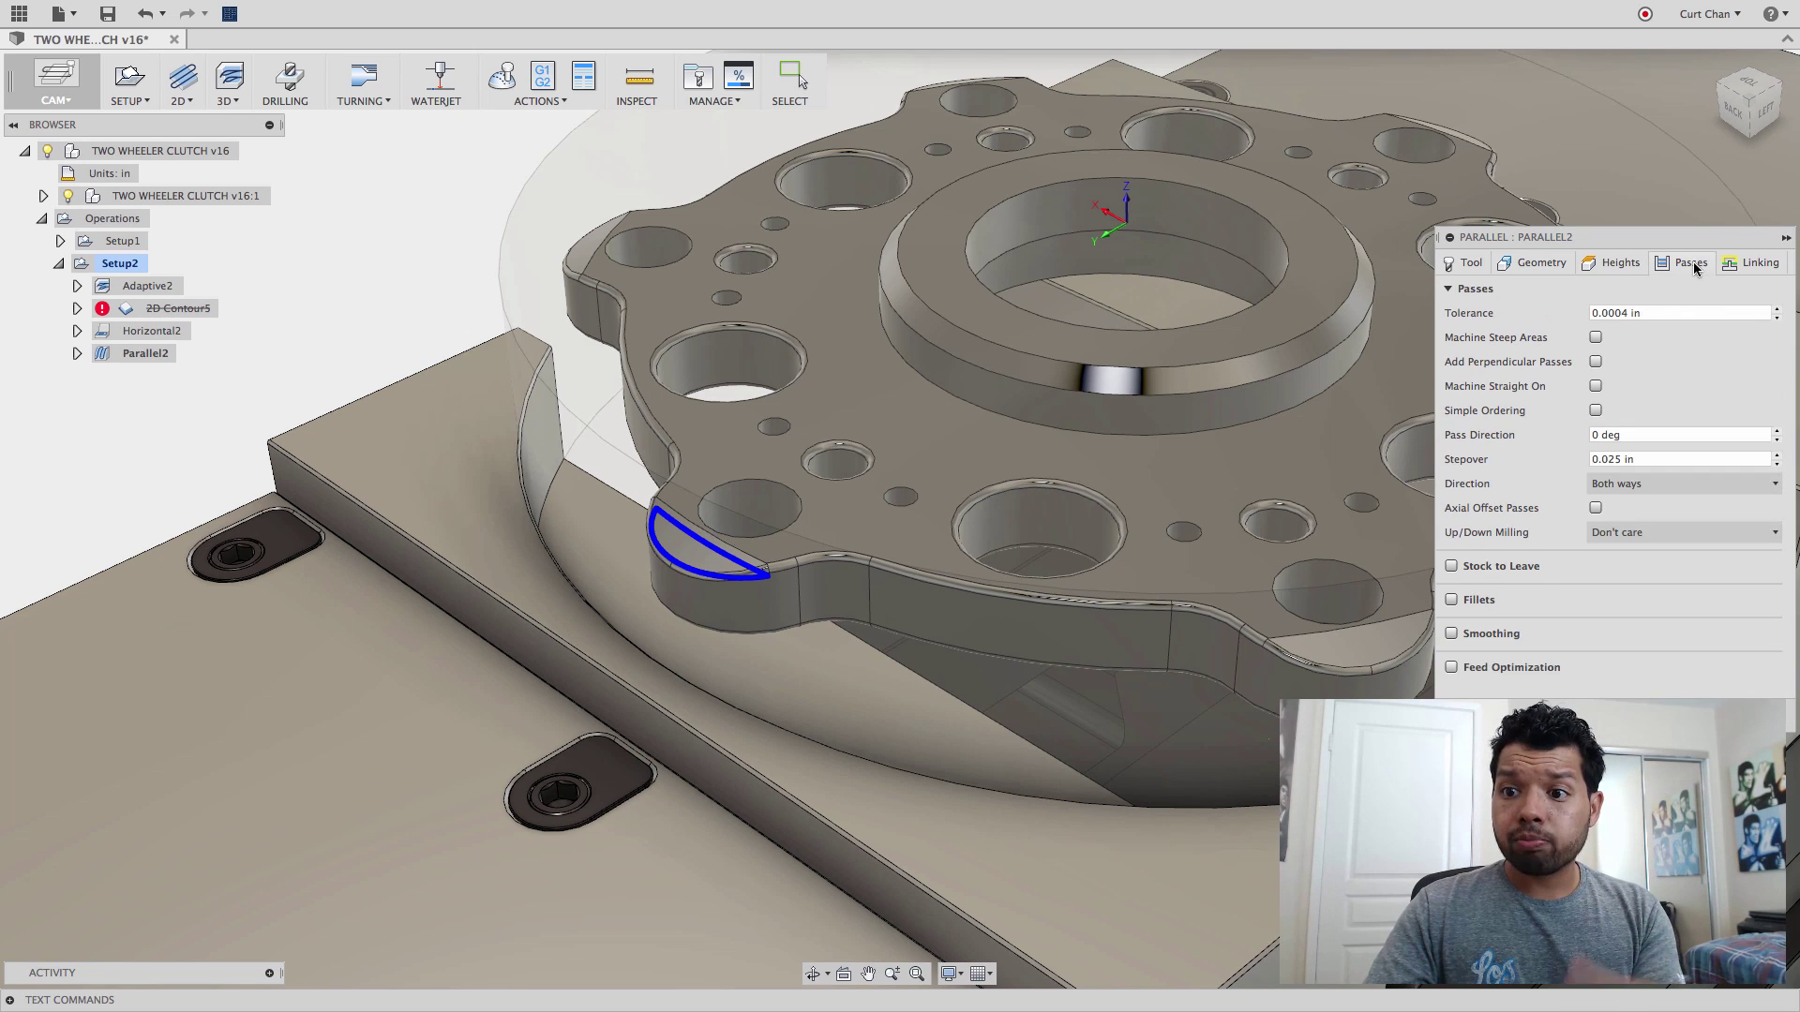
pyautogui.click(1612, 435)
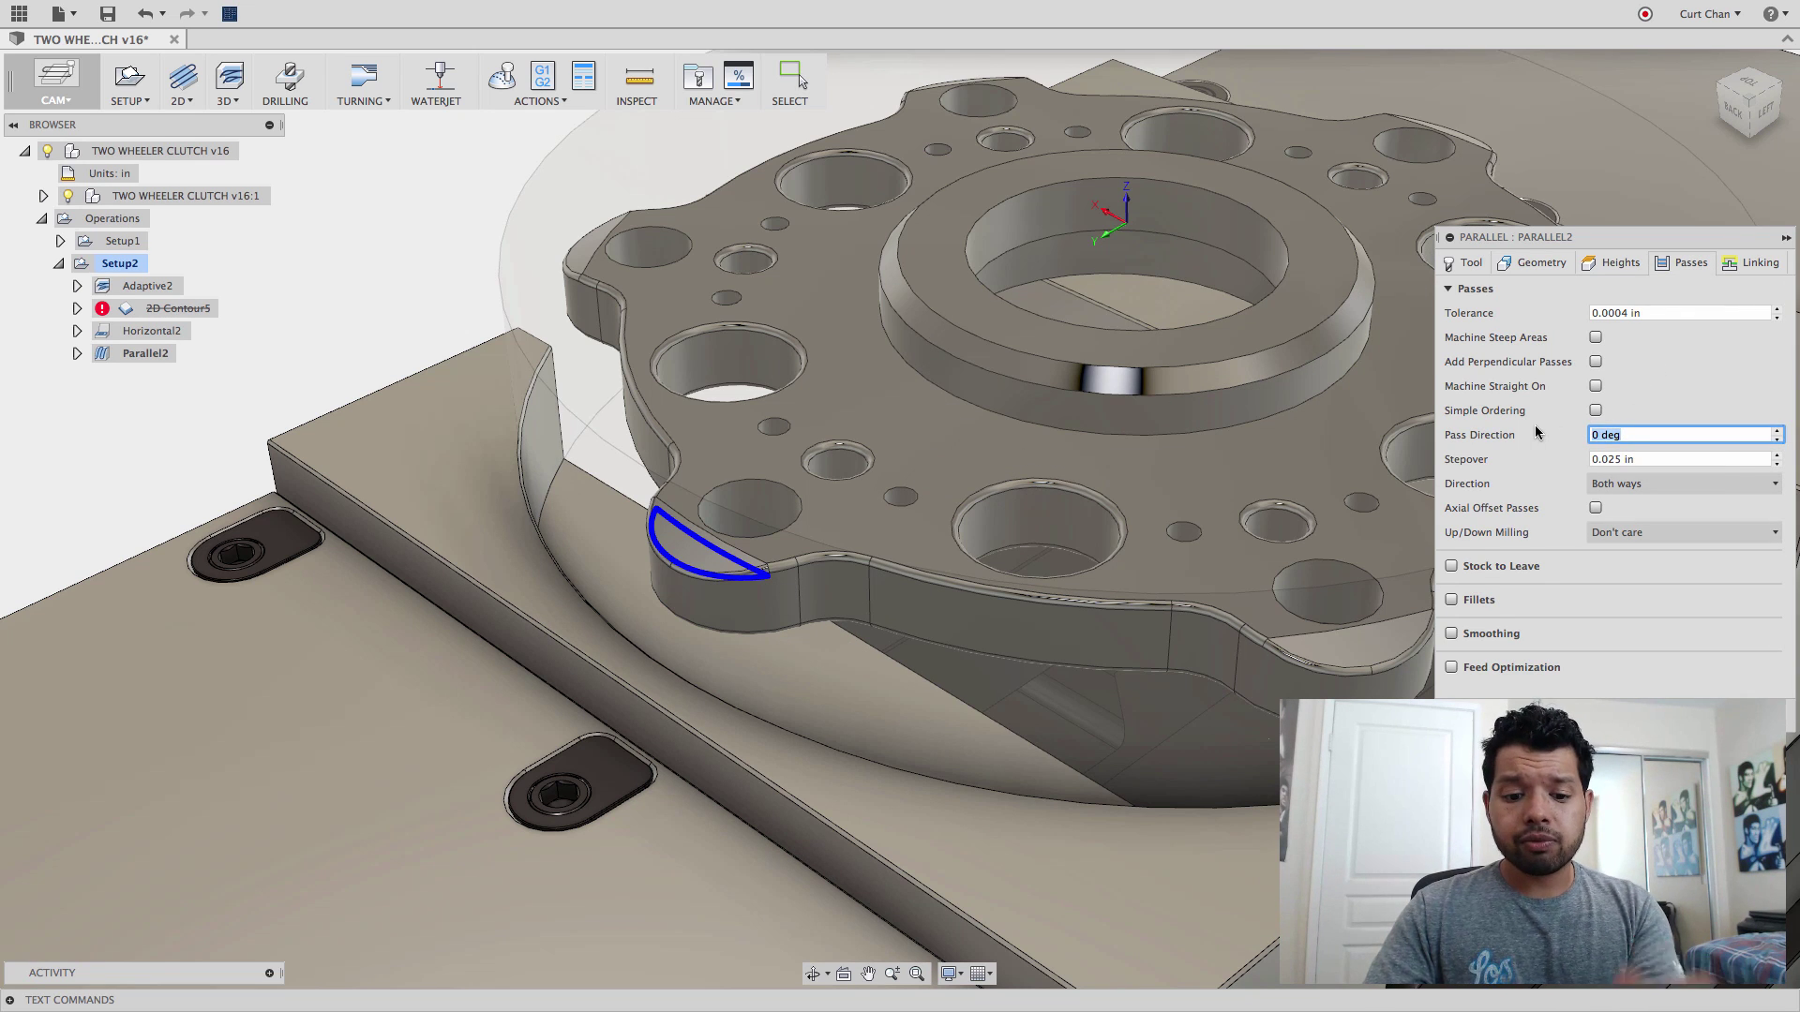
pyautogui.write('45')
pyautogui.press('Return')
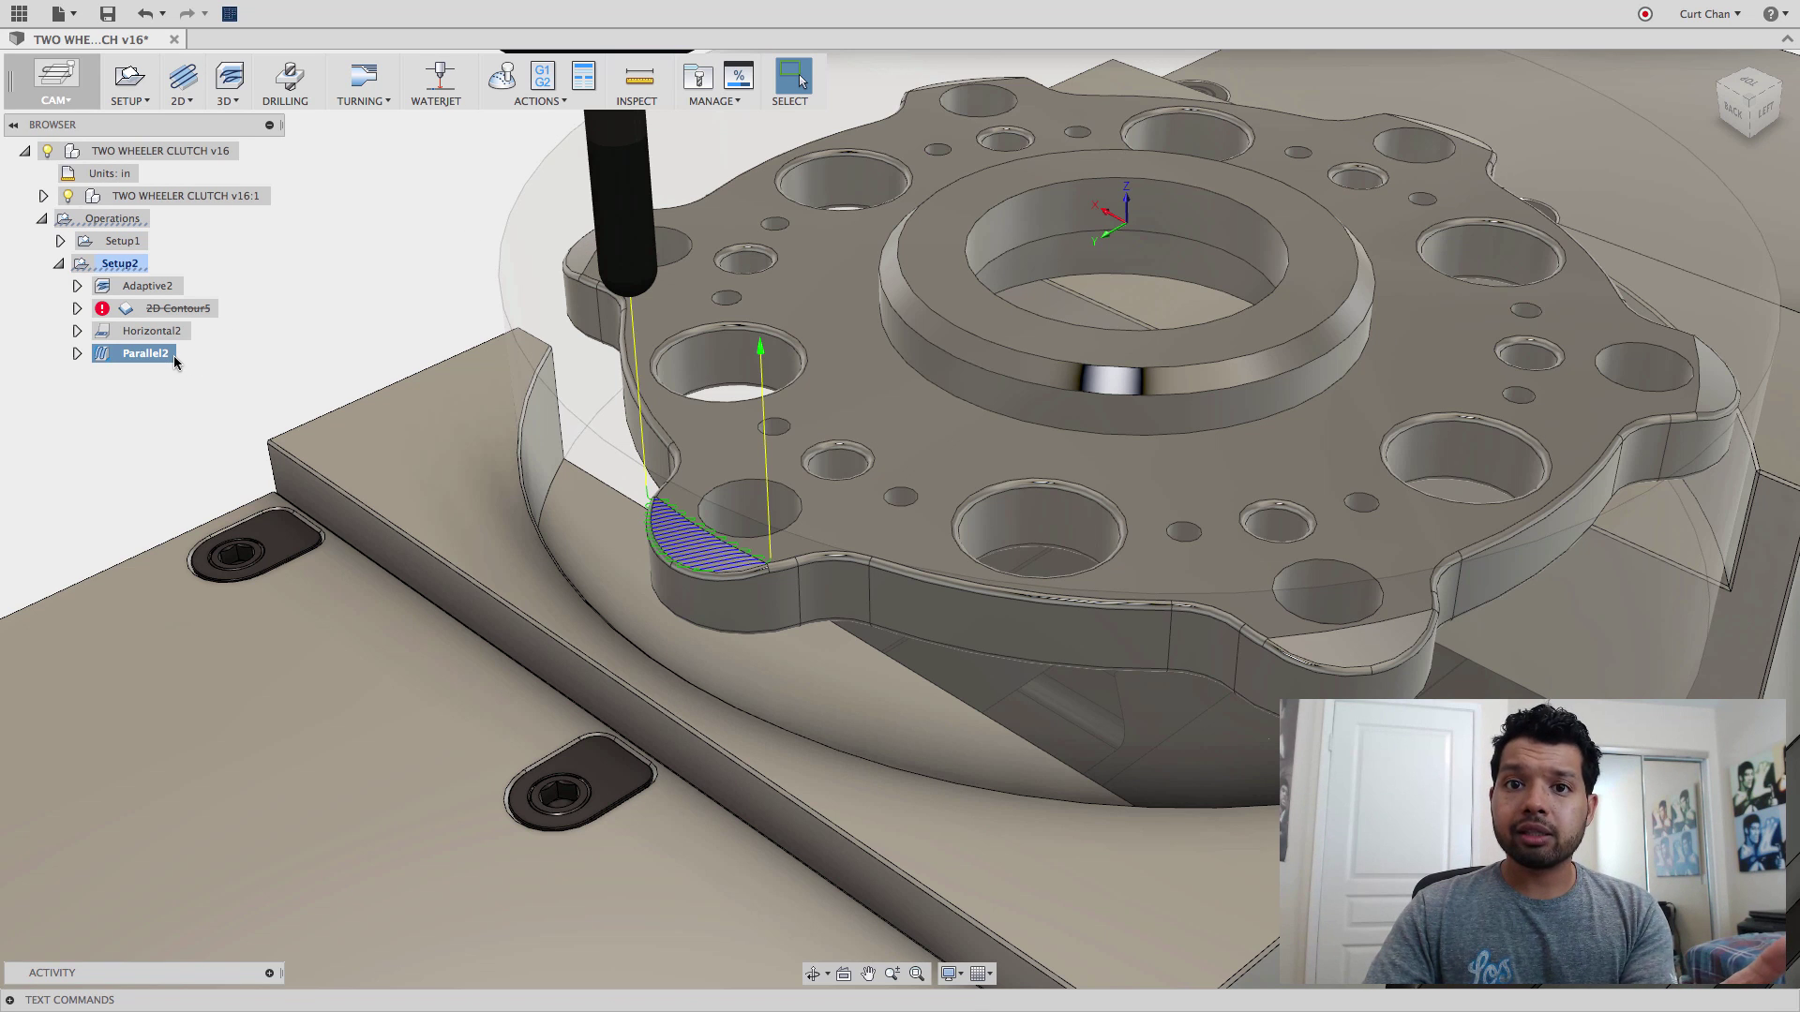
# Step: Create a circular pattern of Parallel2 with 6 instances about the centre bore edge
pyautogui.click(148, 101)
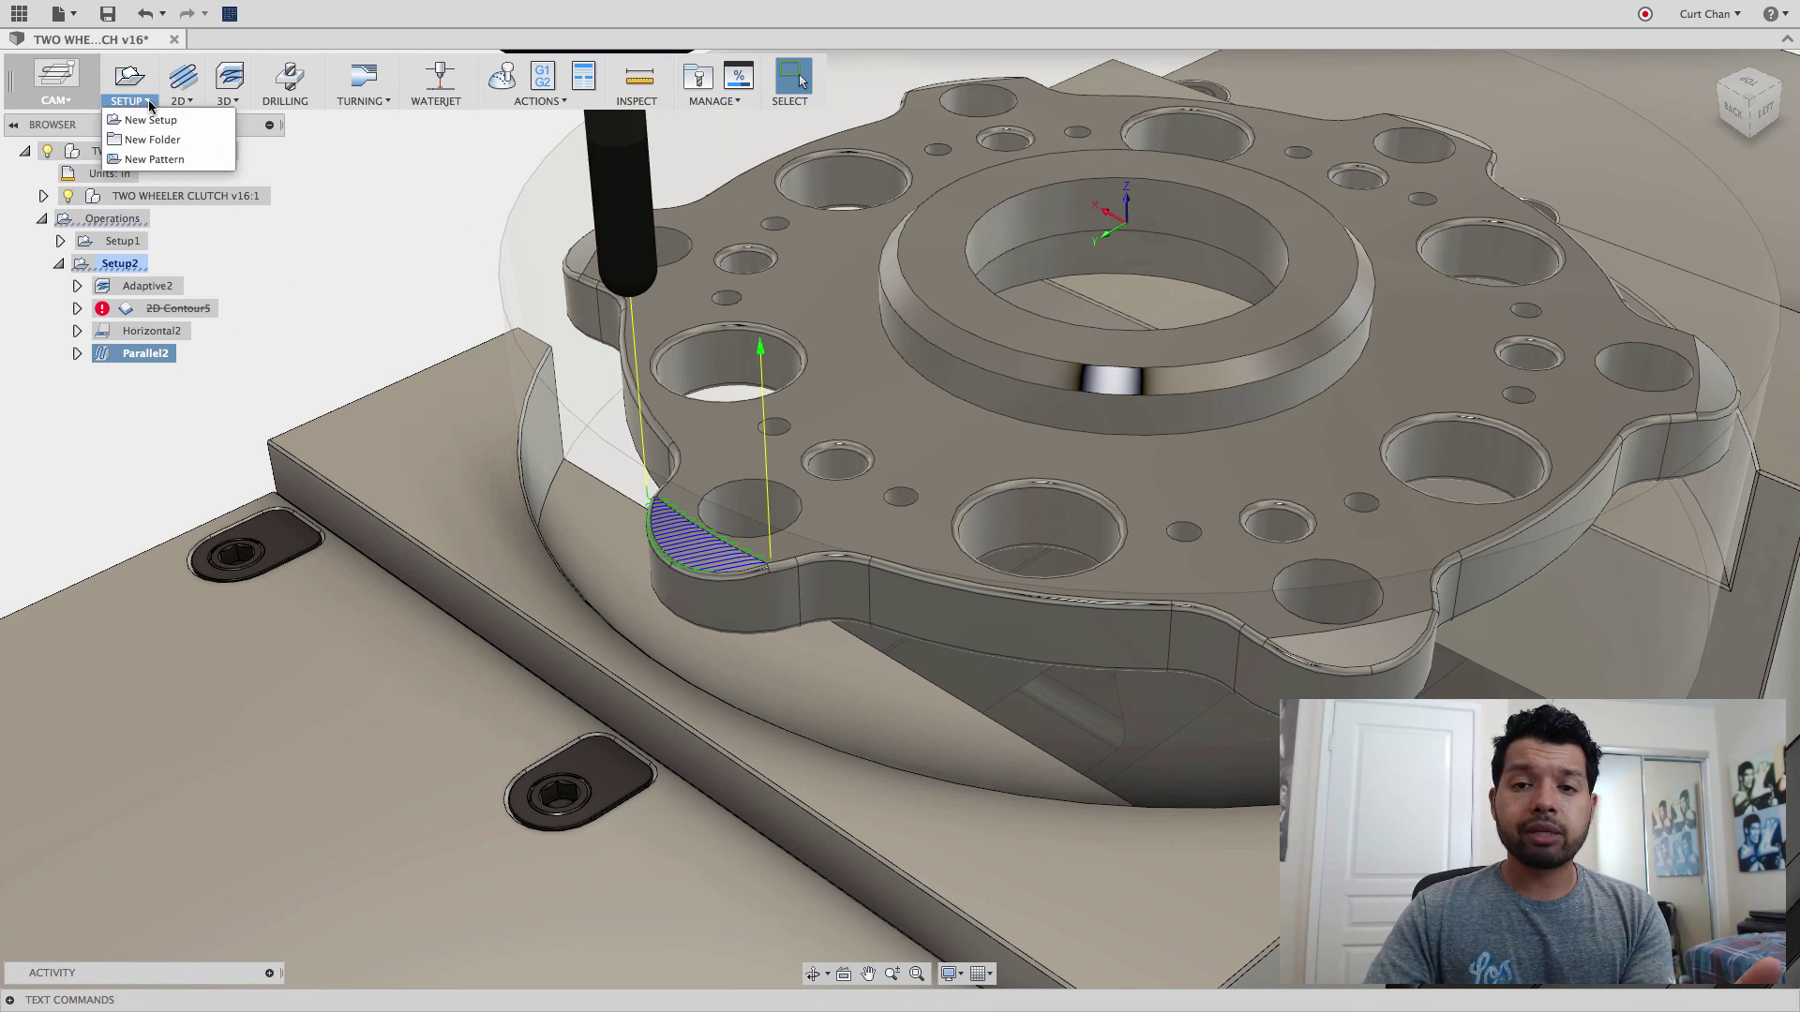
pyautogui.click(173, 161)
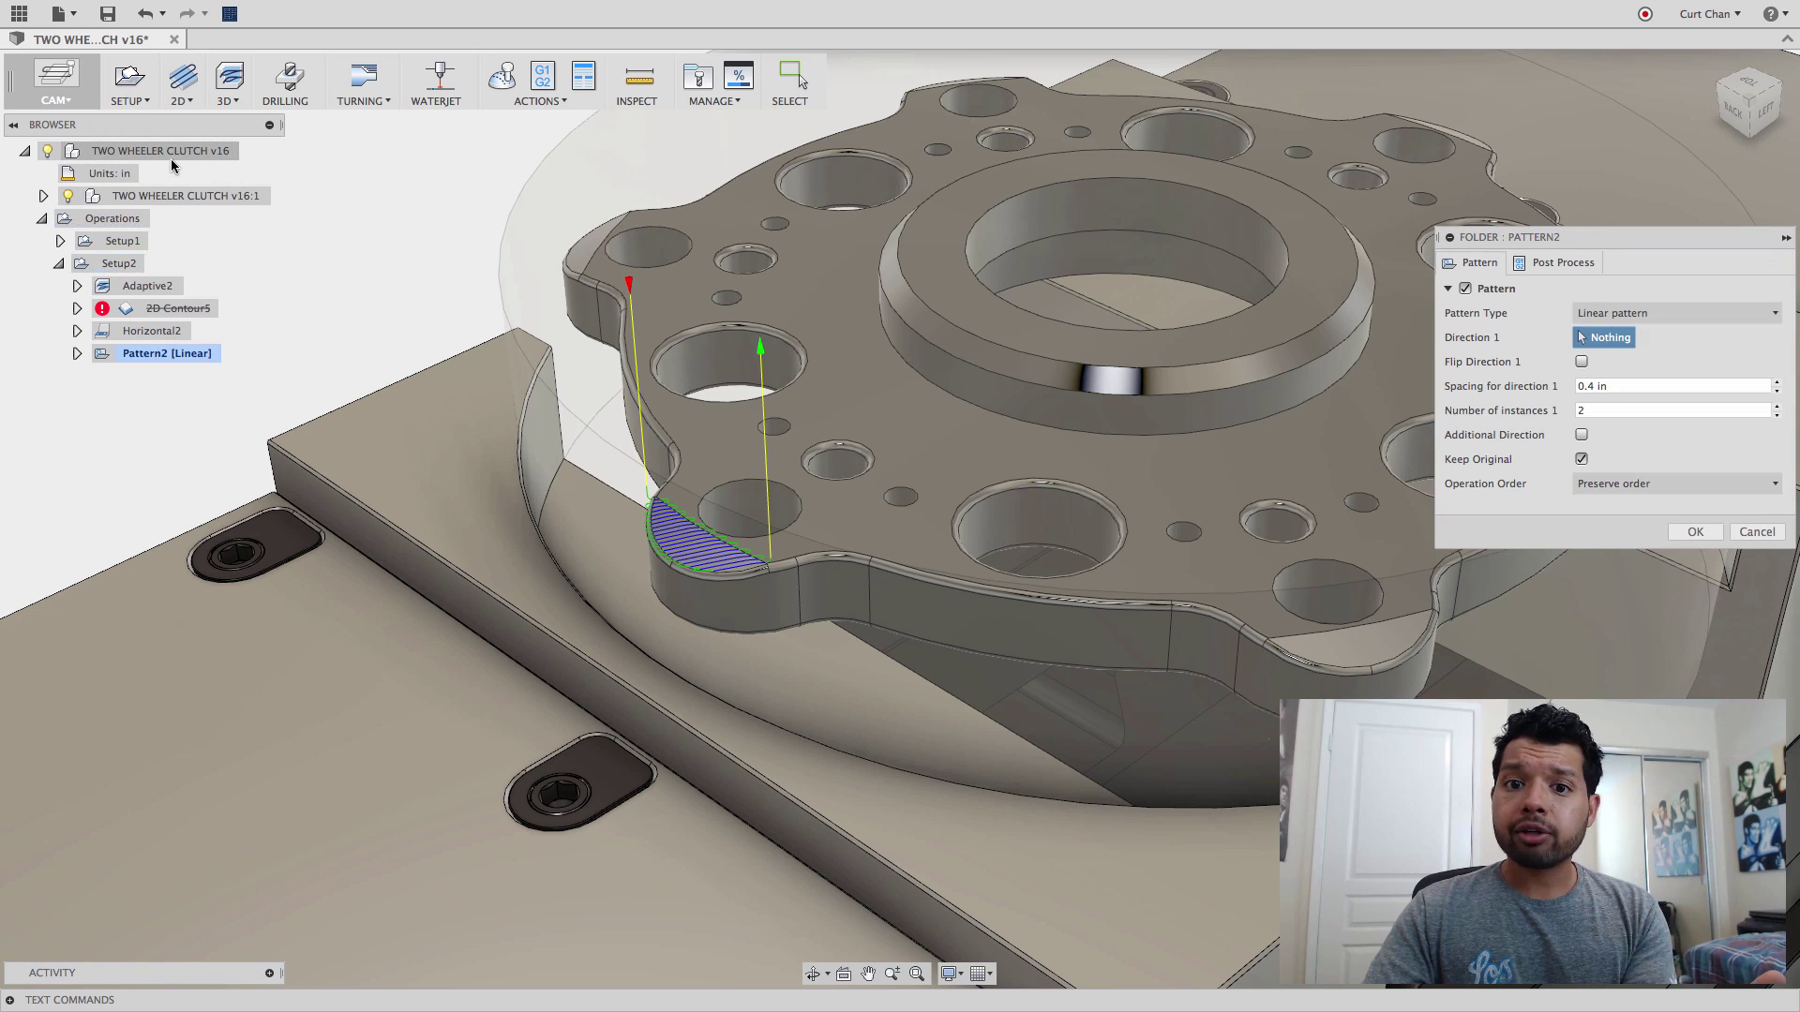
pyautogui.click(1688, 313)
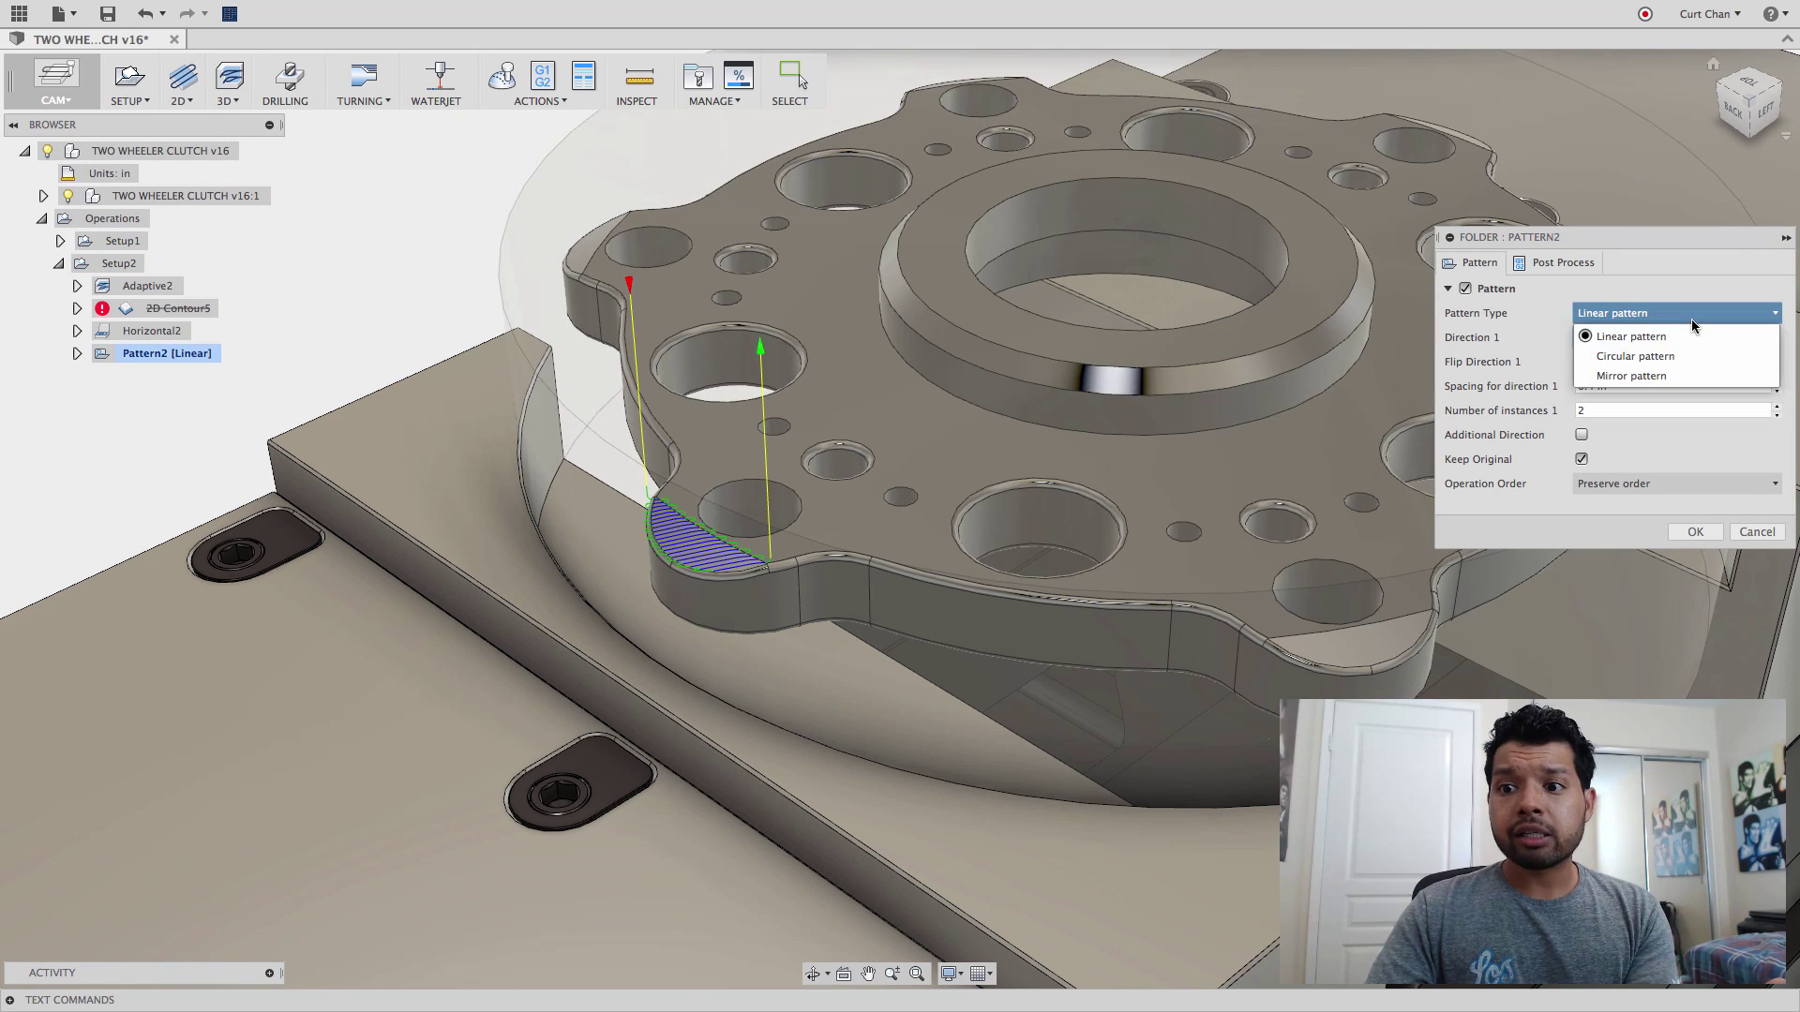
pyautogui.click(1683, 356)
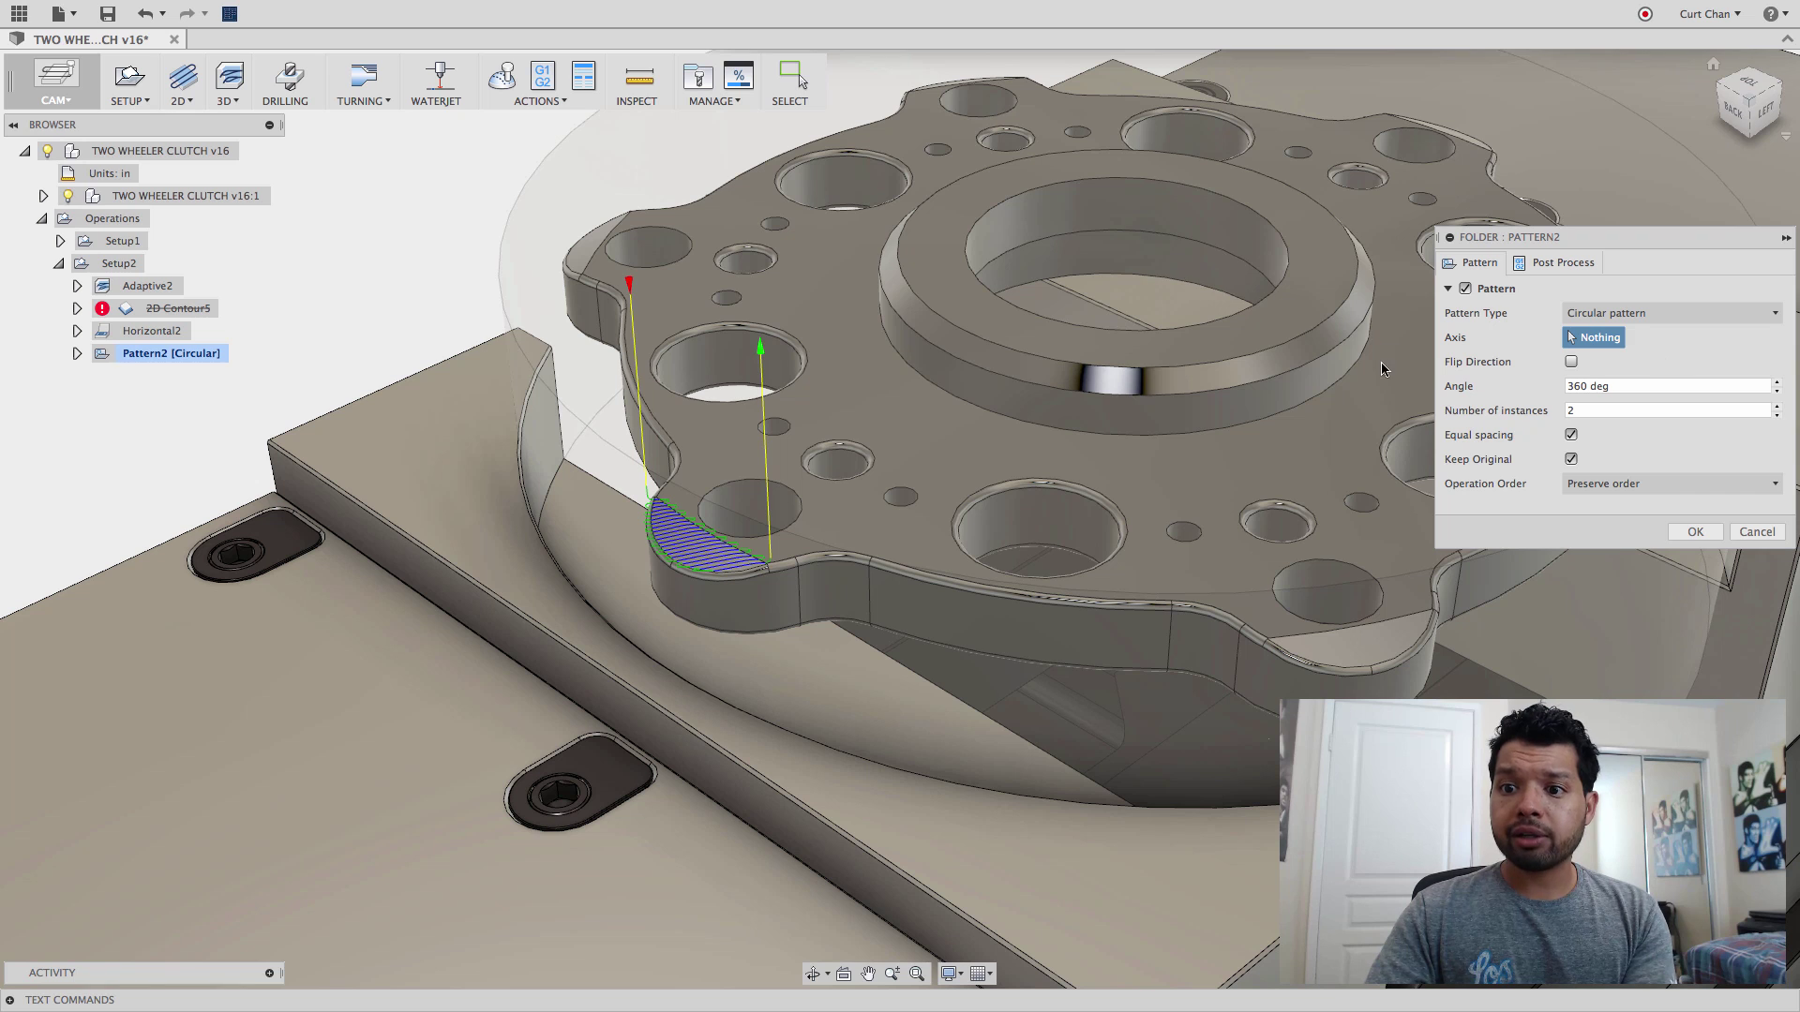
pyautogui.click(1228, 321)
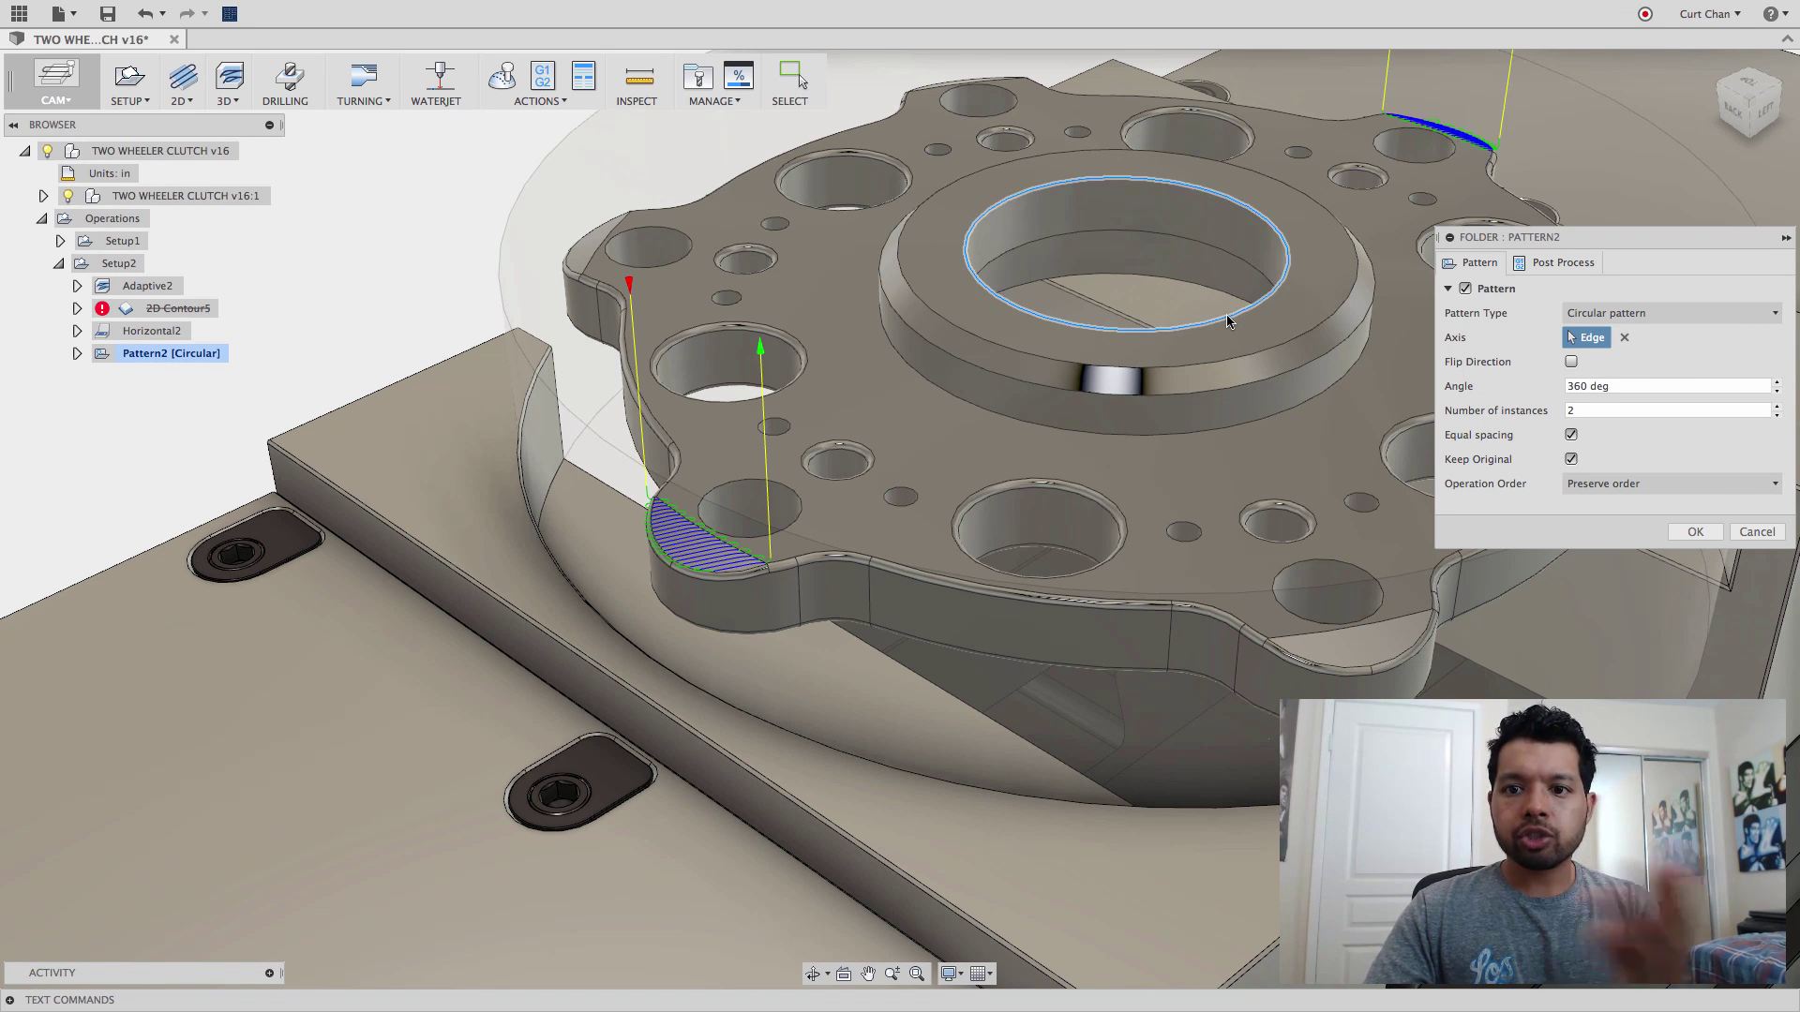
pyautogui.click(1587, 410)
pyautogui.write('6')
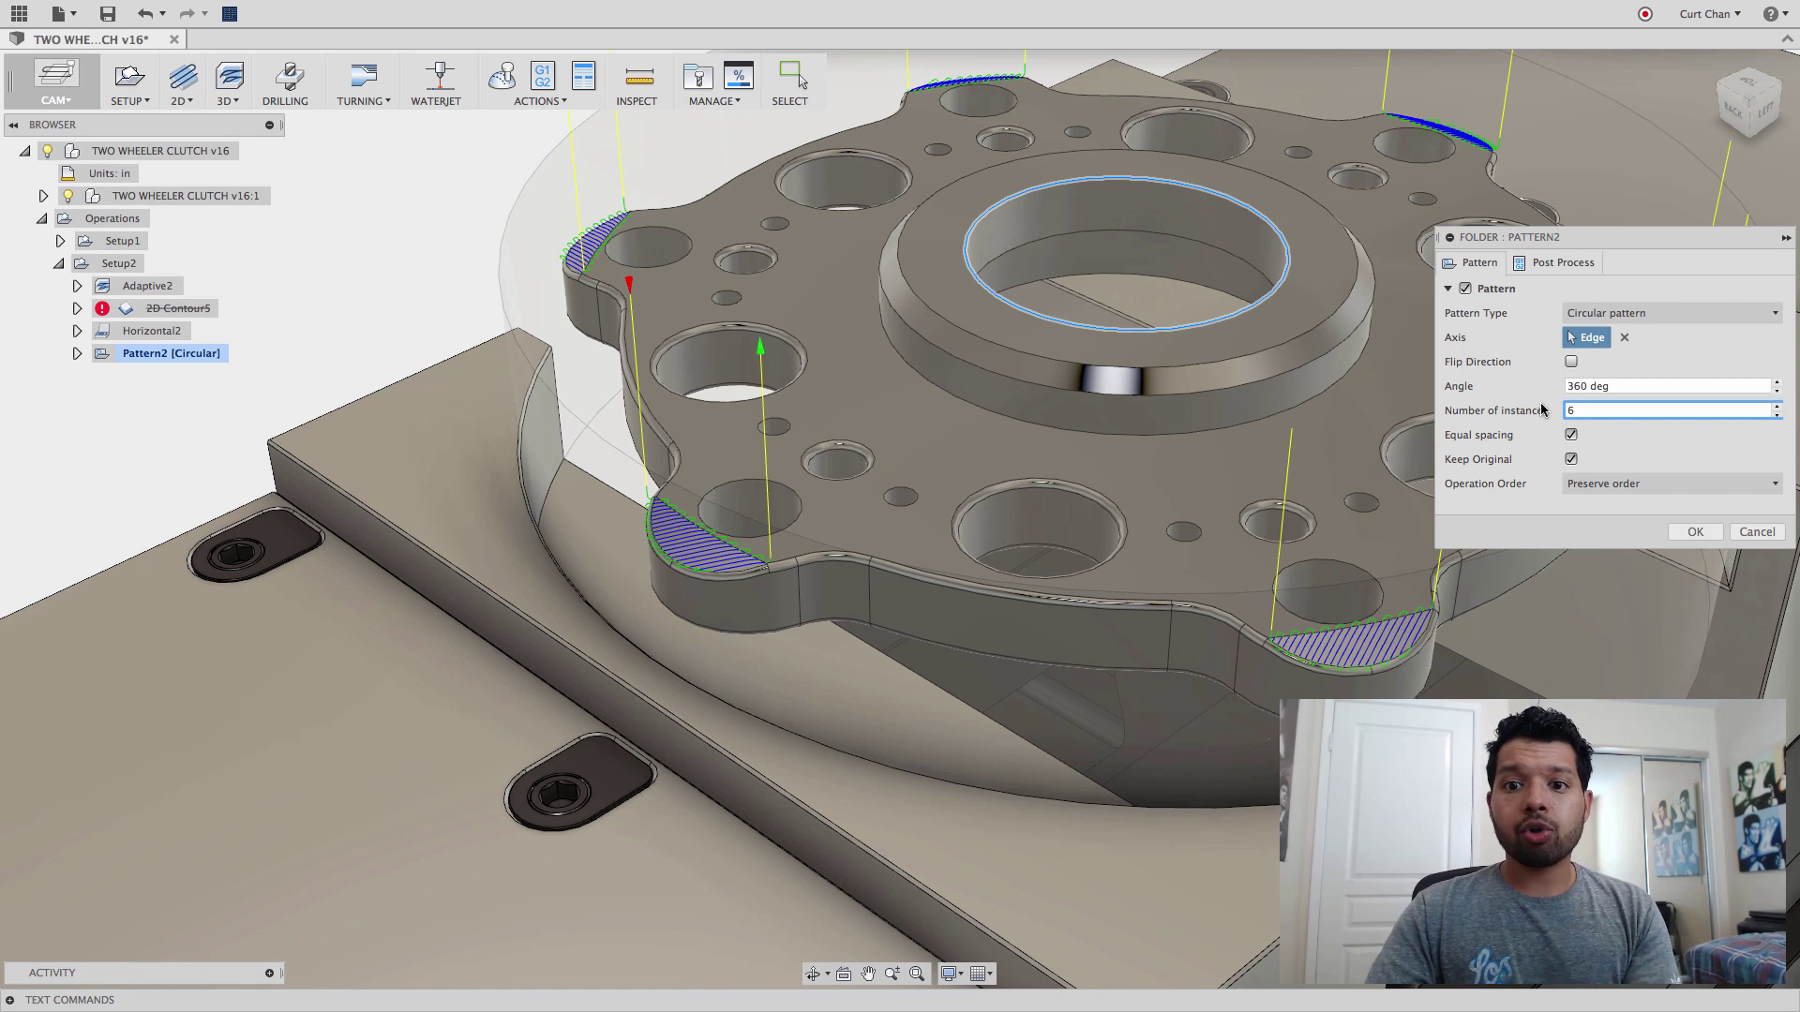
pyautogui.click(1700, 534)
pyautogui.scroll(-3, 1681, 525)
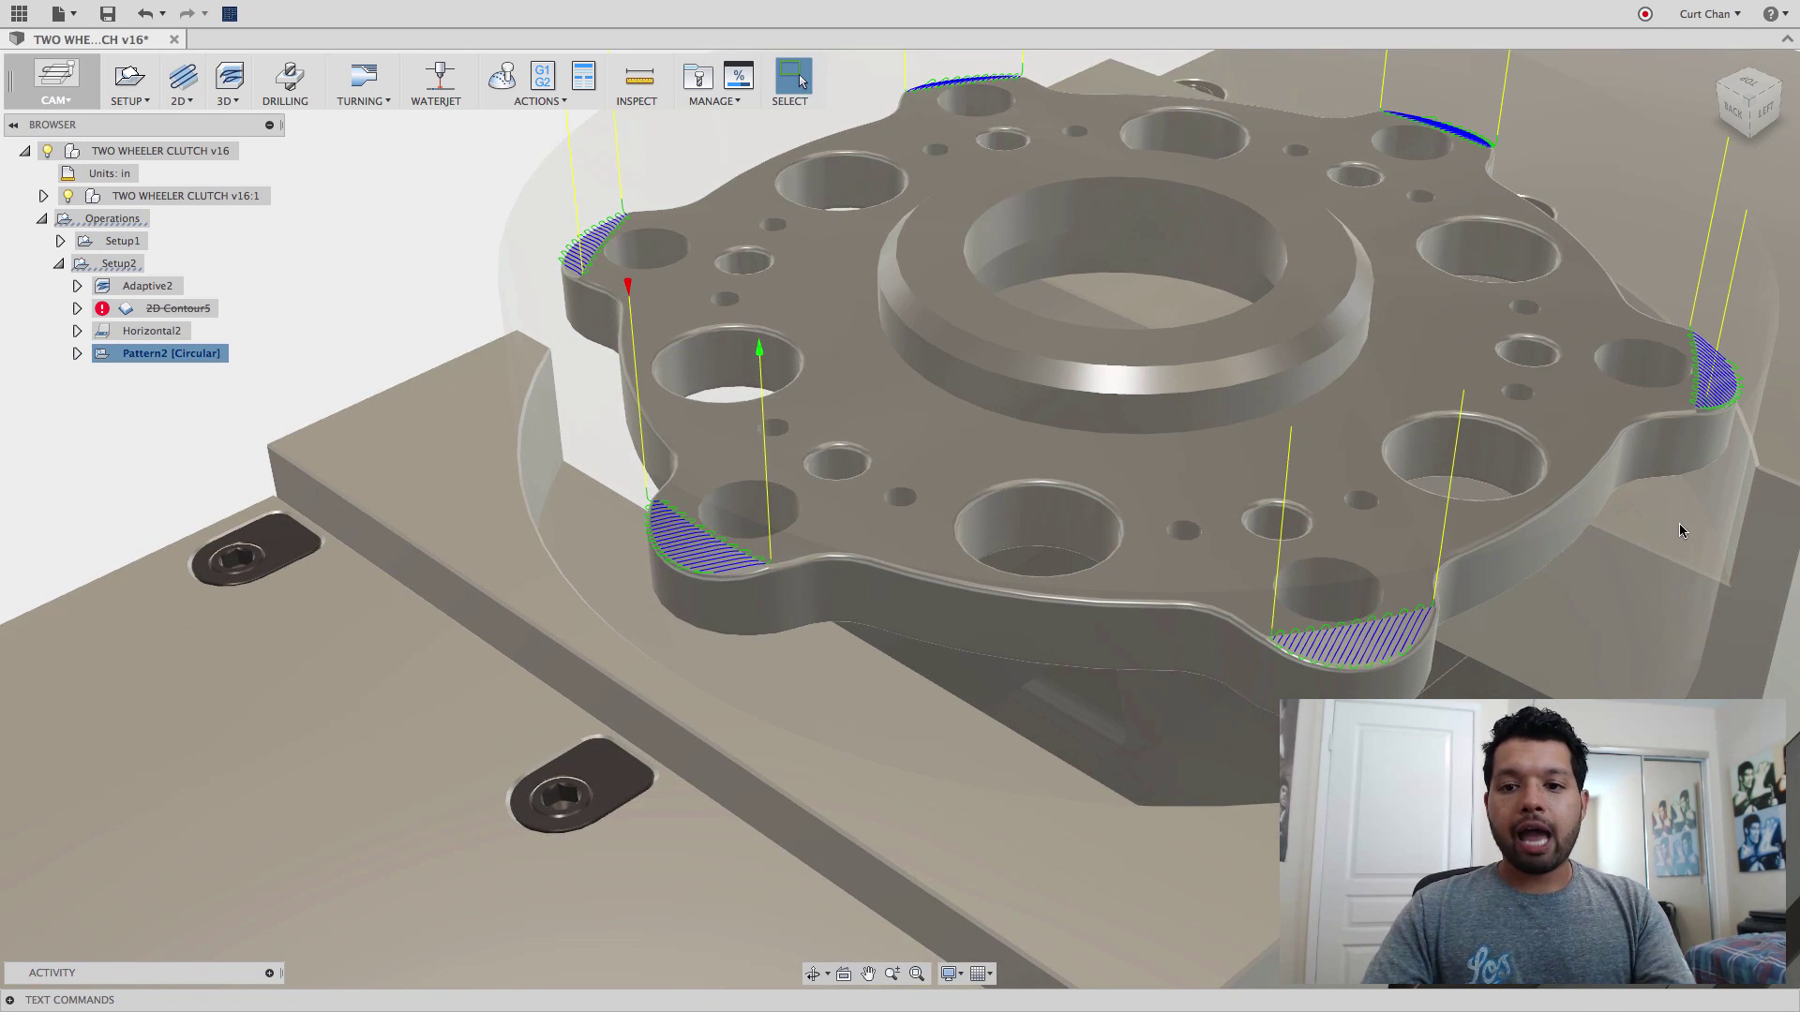
pyautogui.scroll(-5, 1678, 521)
pyautogui.scroll(-2, 1678, 529)
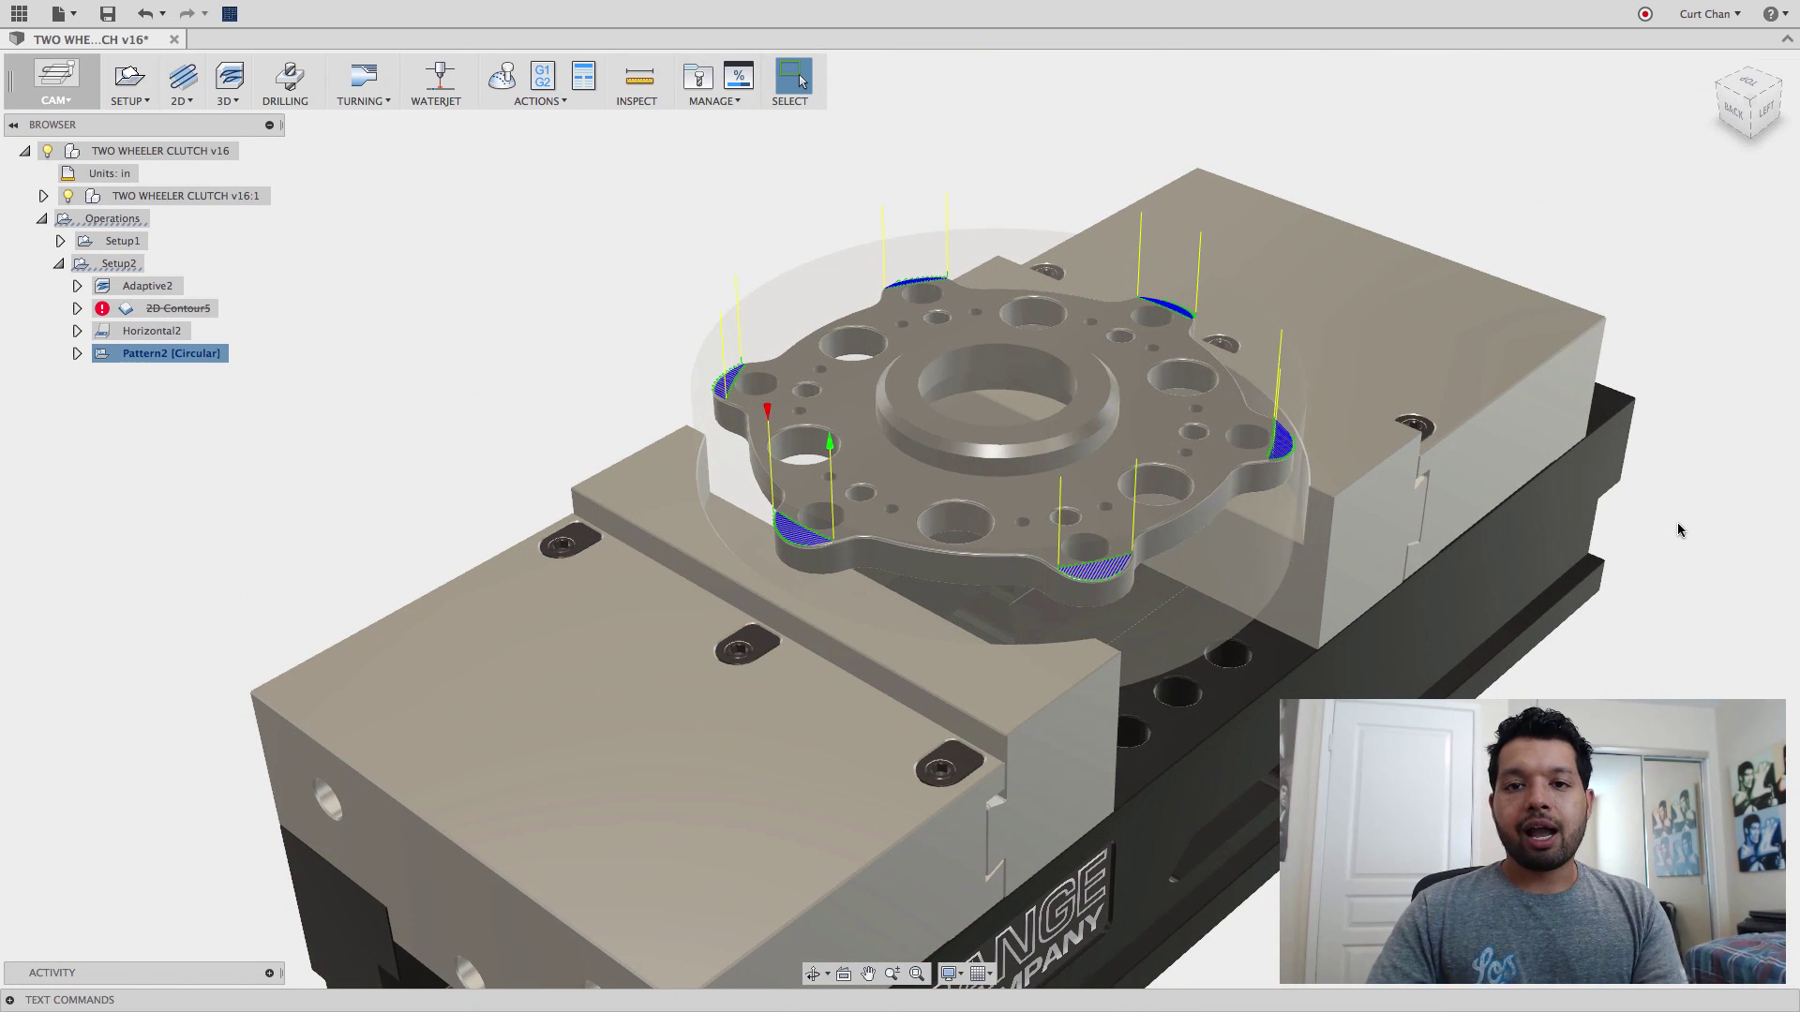